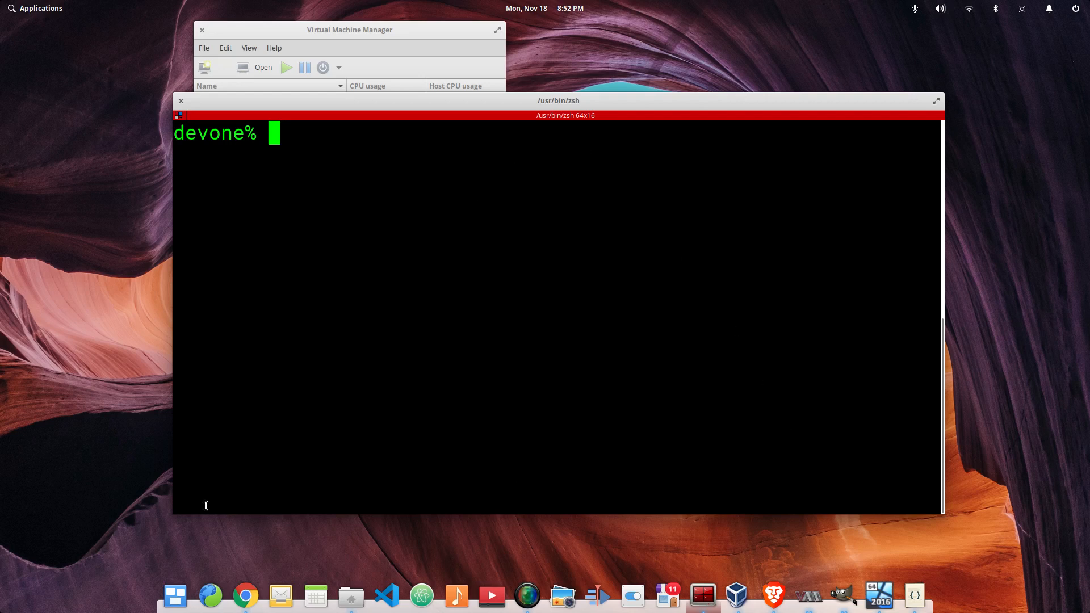
Start Google Chrome from its dock icon
{"action": "left_click", "coordinate": [244, 597]}
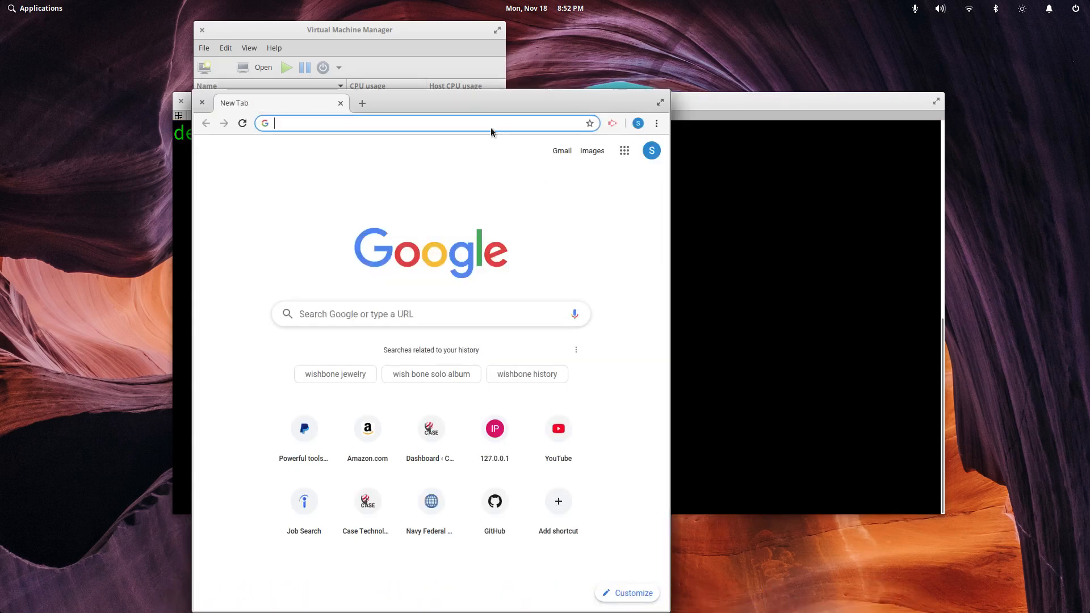
Search Google for 'splunk' and open the splunk.com result in a new tab
{"action": "left_click_drag", "start_coordinate": [491, 95], "coordinate": [545, 331]}
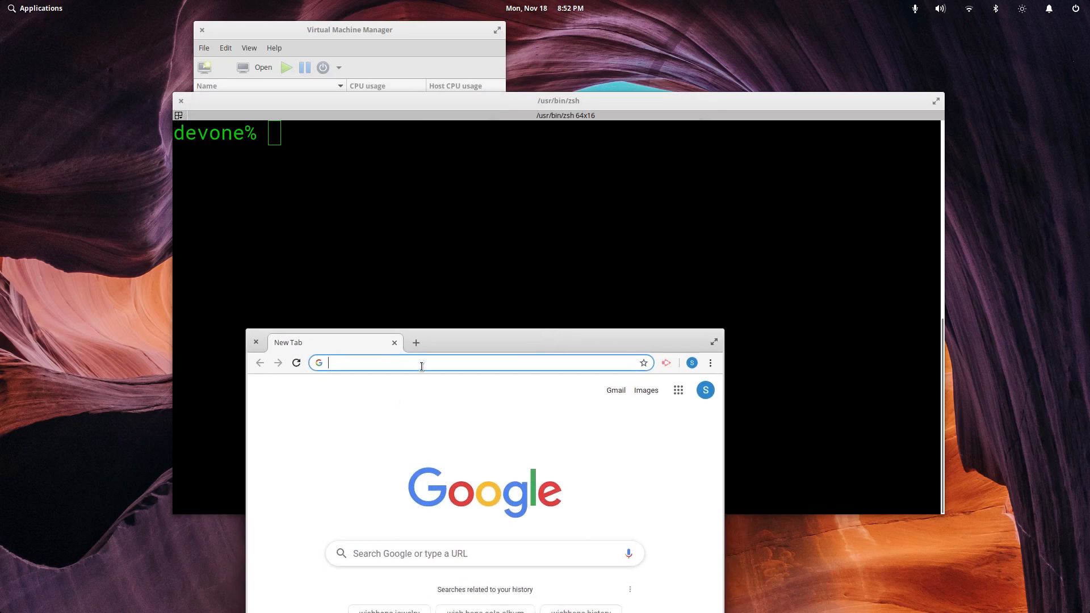
{"action": "type", "text": "splunk"}
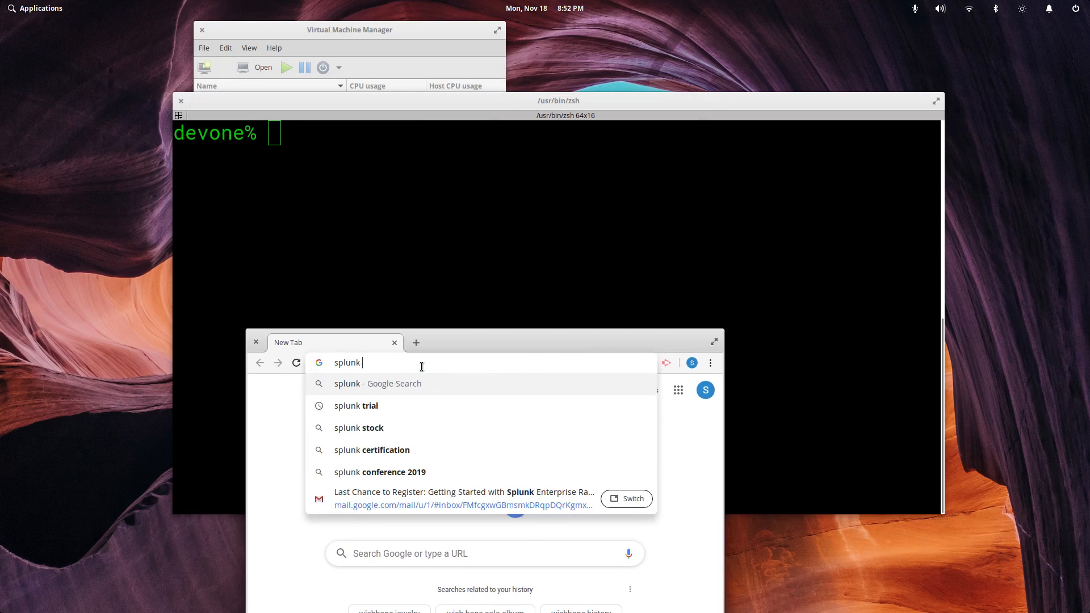
{"action": "key", "text": "Return"}
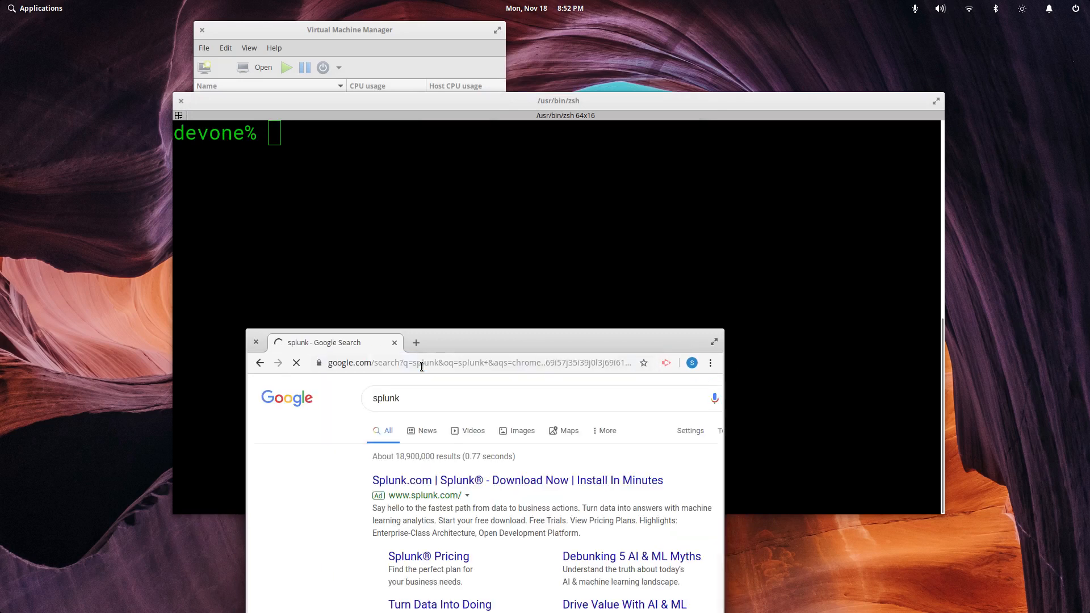
{"action": "left_click_drag", "start_coordinate": [566, 338], "coordinate": [591, 130]}
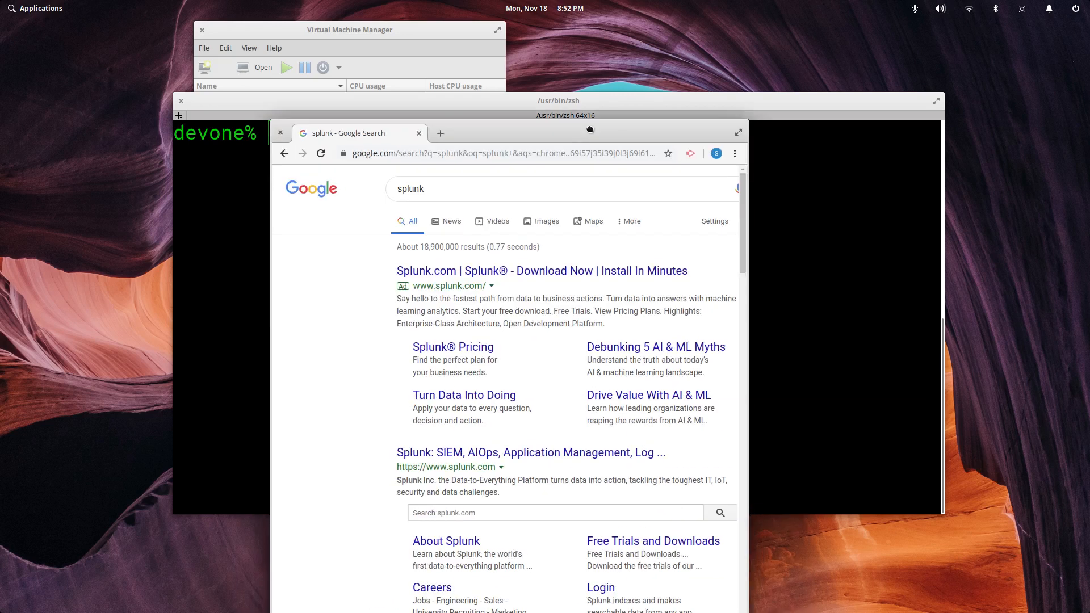
{"action": "middle_click", "coordinate": [545, 453]}
{"action": "left_click", "coordinate": [457, 134]}
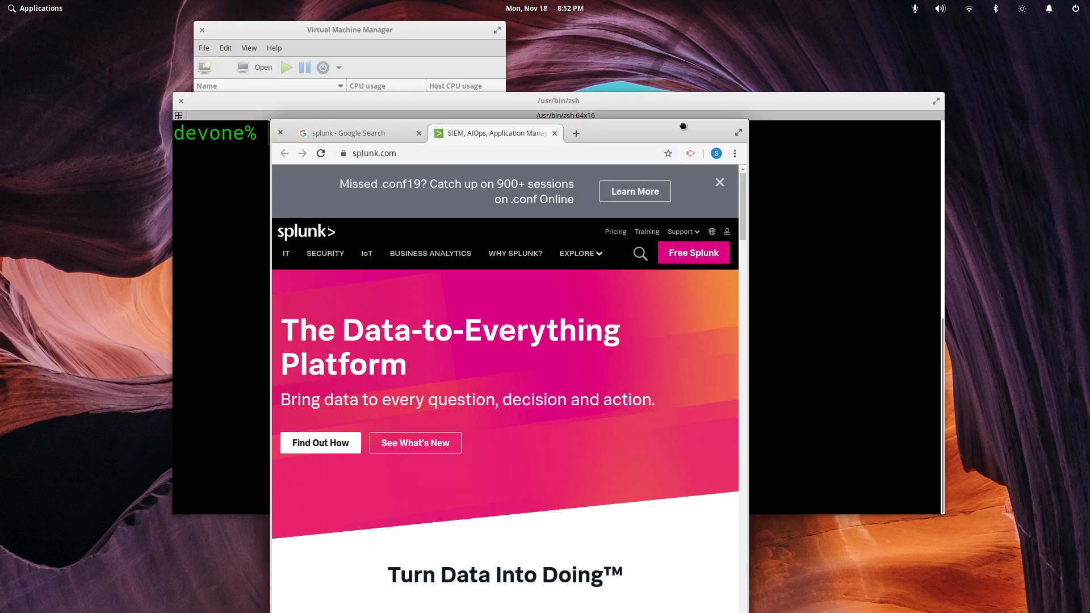
{"action": "left_click_drag", "start_coordinate": [683, 125], "coordinate": [720, 148]}
Maximize the browser and scroll down through the splunk.com homepage
{"action": "double_click", "coordinate": [720, 148]}
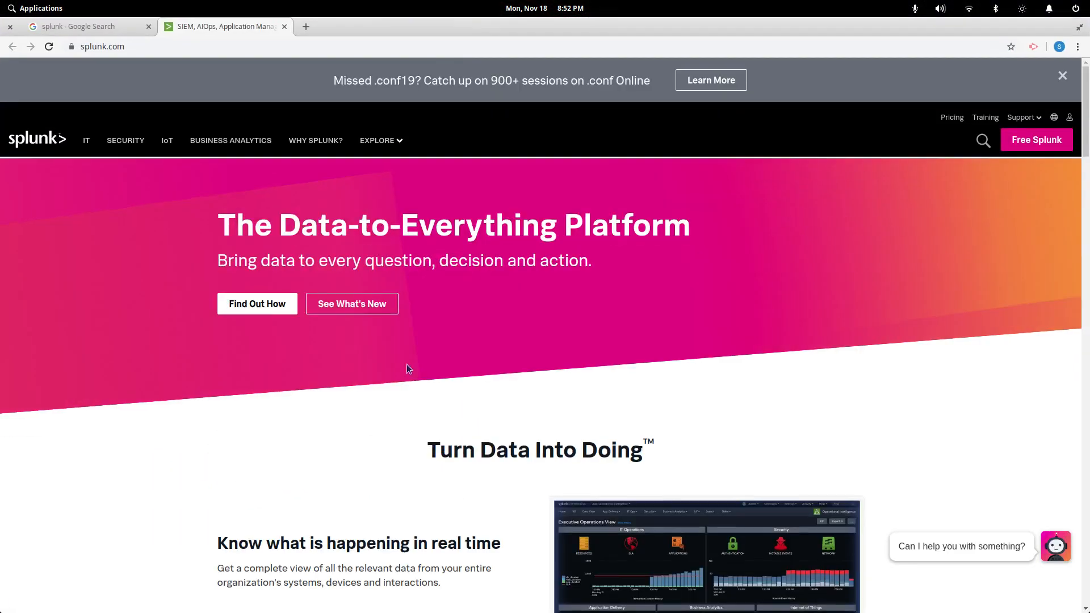
{"action": "scroll", "coordinate": [265, 223], "scroll_direction": "down", "scroll_amount": 2}
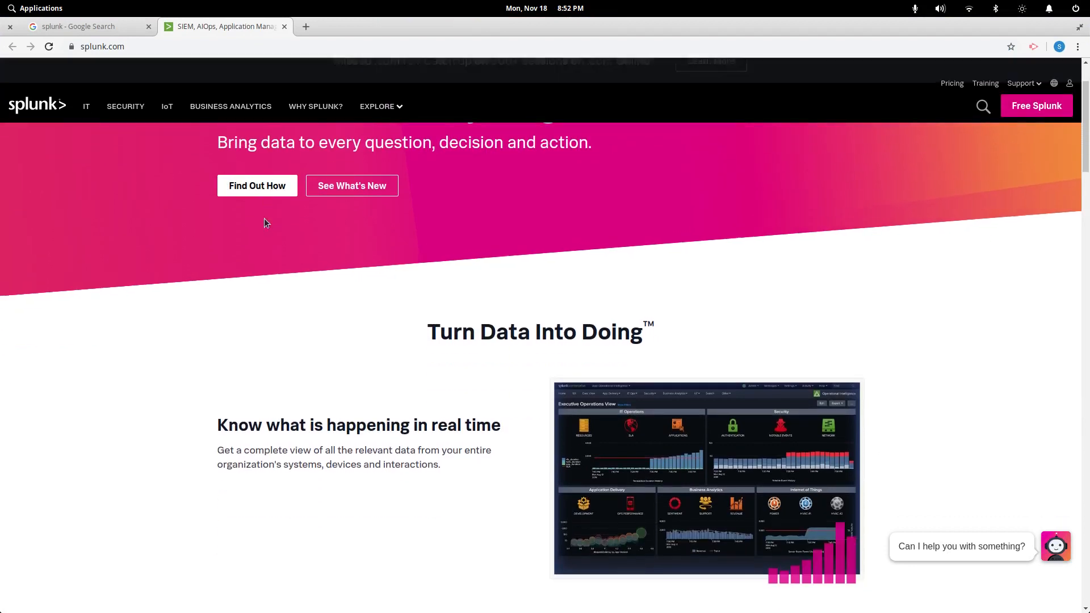
{"action": "scroll", "coordinate": [263, 220], "scroll_direction": "down", "scroll_amount": 2}
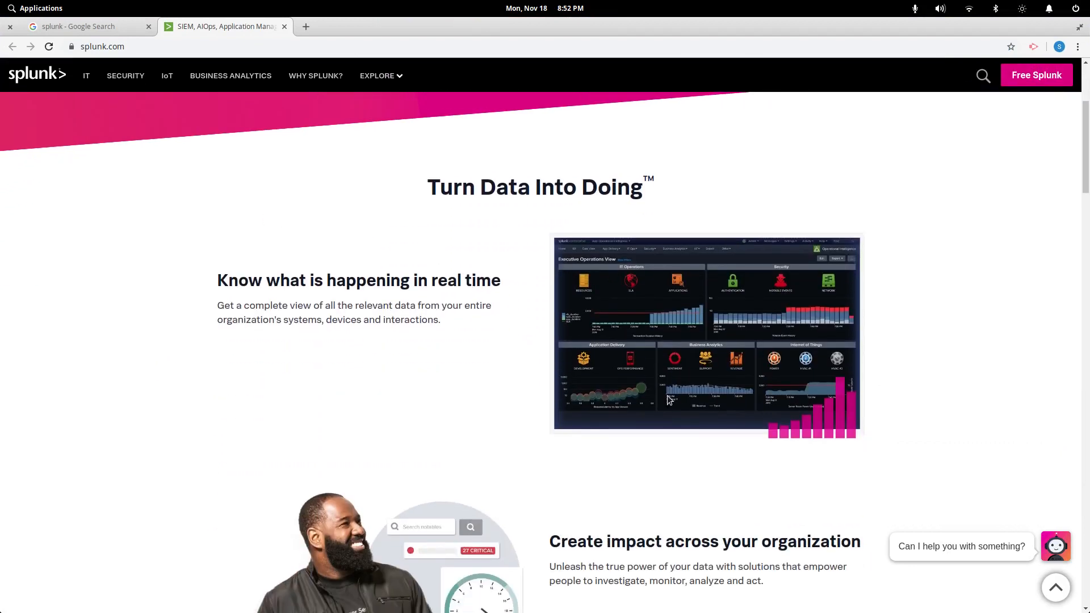
{"action": "scroll", "coordinate": [653, 398], "scroll_direction": "up", "scroll_amount": 5}
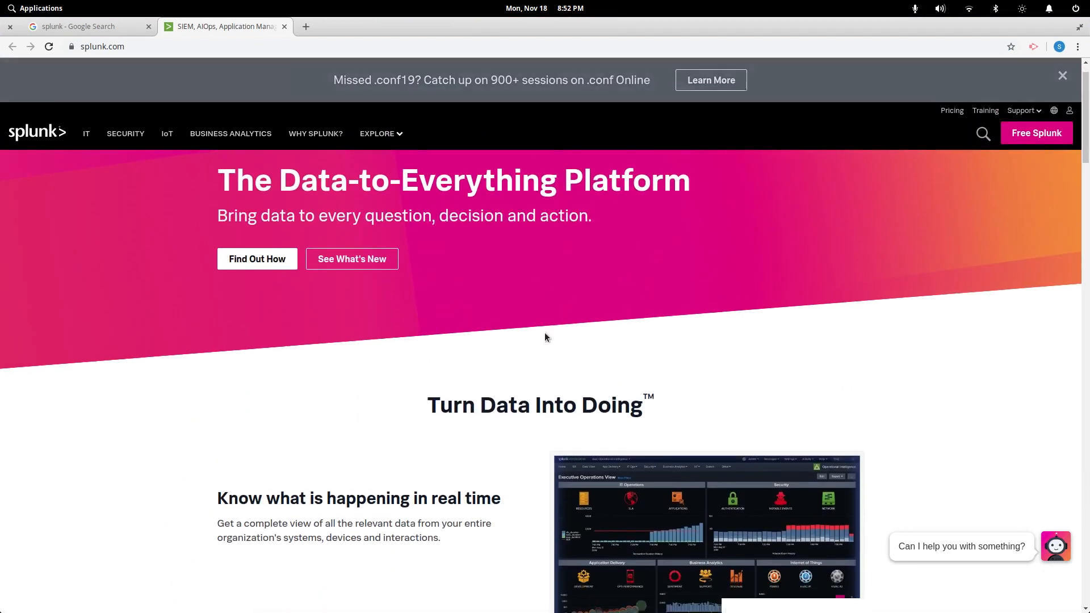
{"action": "scroll", "coordinate": [545, 337], "scroll_direction": "down", "scroll_amount": 5}
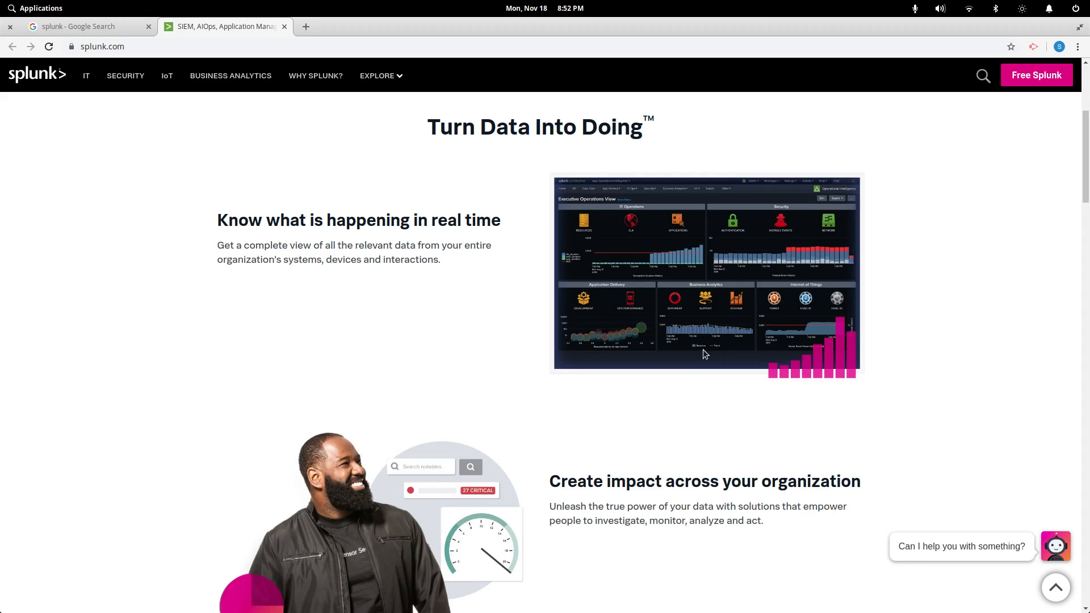
{"action": "scroll", "coordinate": [703, 349], "scroll_direction": "down", "scroll_amount": 5}
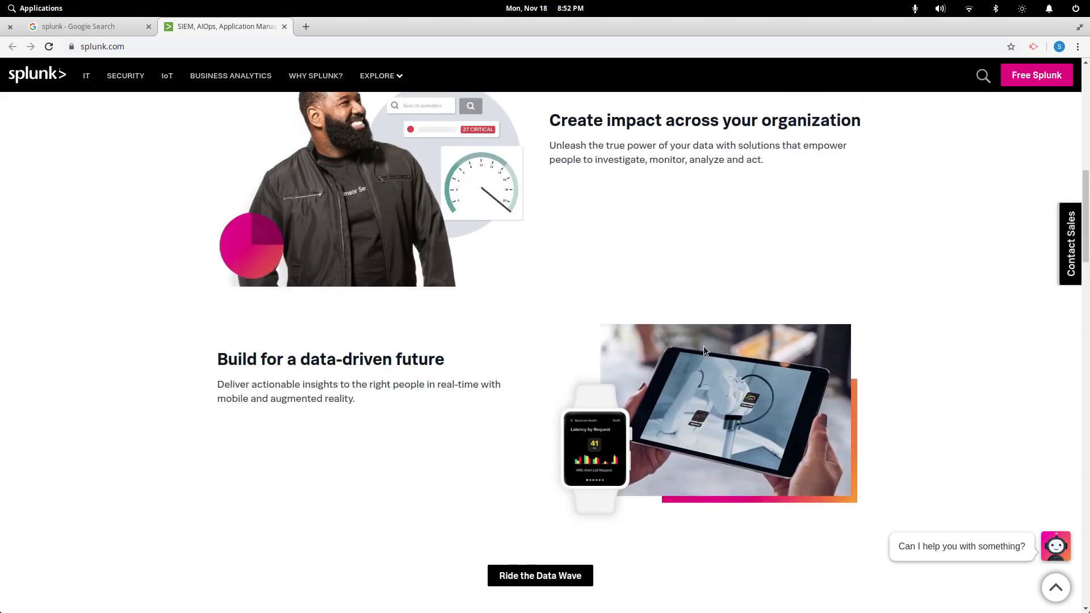
{"action": "scroll", "coordinate": [704, 347], "scroll_direction": "down", "scroll_amount": 4}
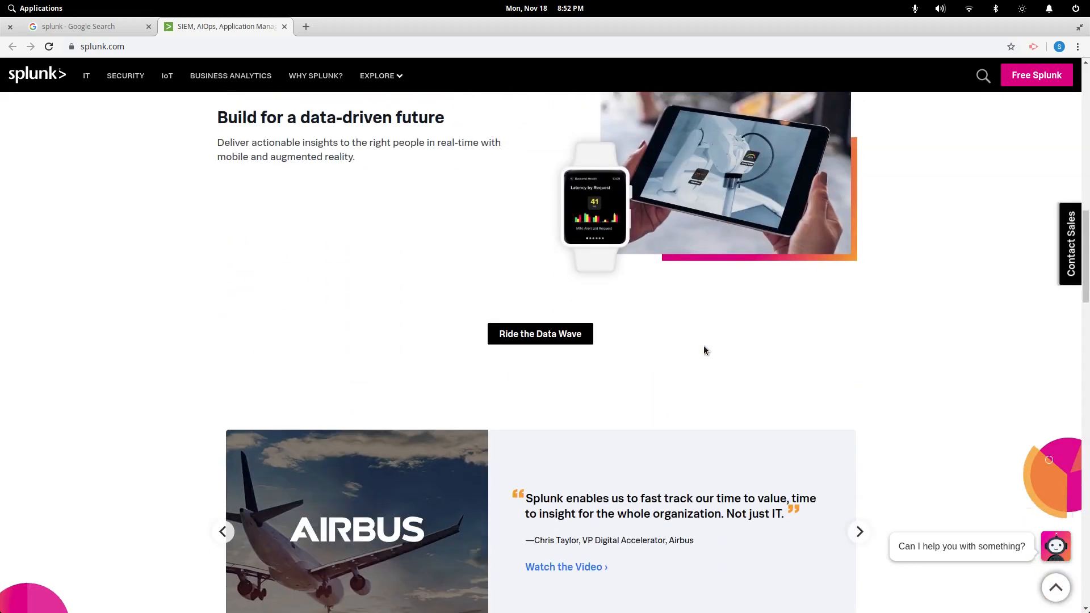
{"action": "scroll", "coordinate": [704, 347], "scroll_direction": "down", "scroll_amount": 9}
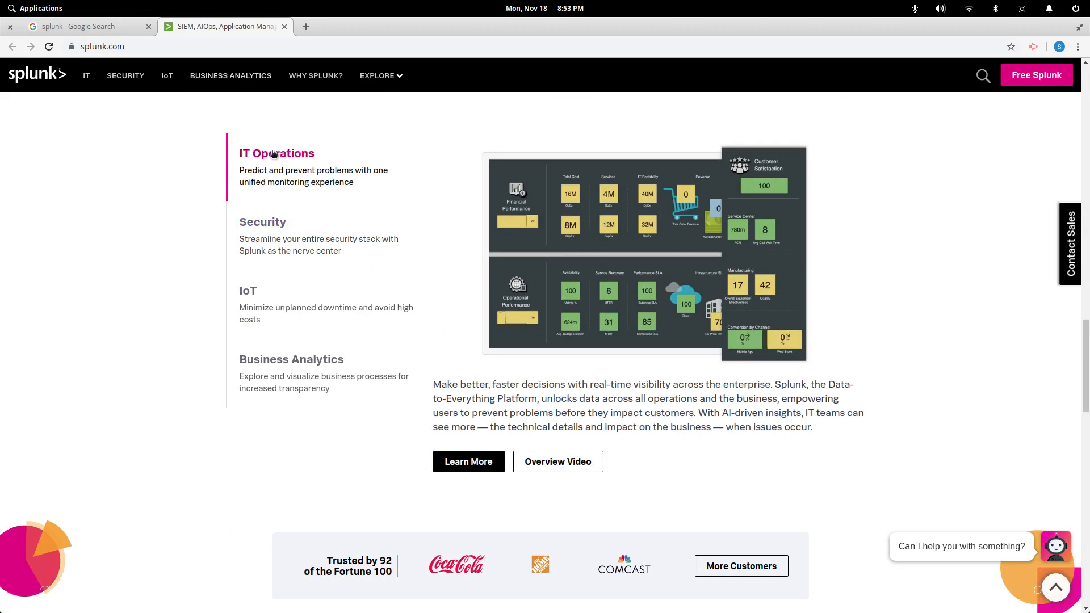
View the Security, IoT and Business Analytics solution overviews on the homepage
{"action": "left_click", "coordinate": [273, 238]}
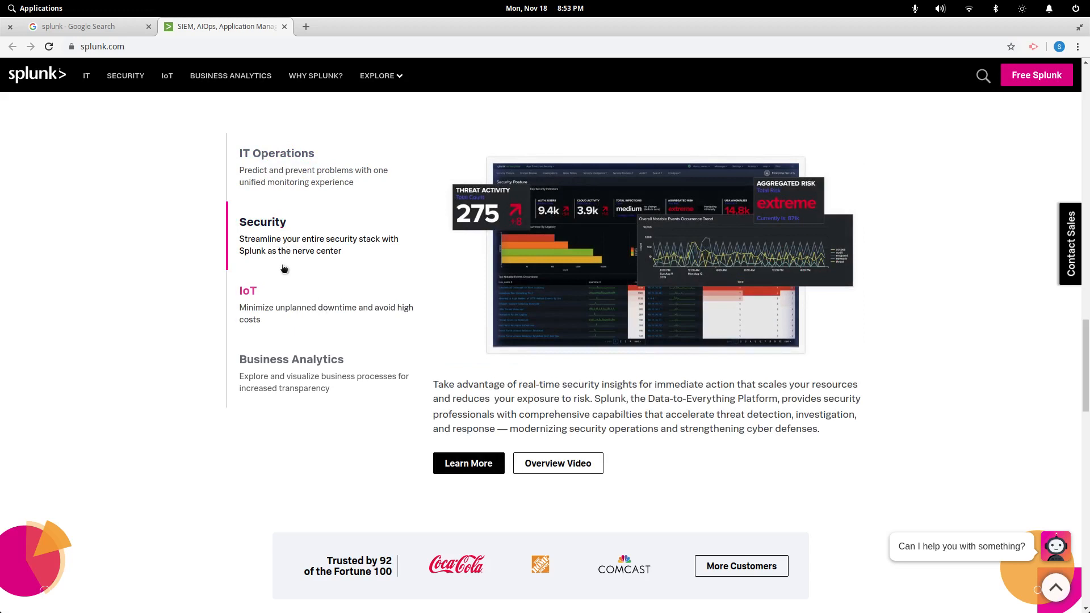
{"action": "left_click", "coordinate": [248, 292]}
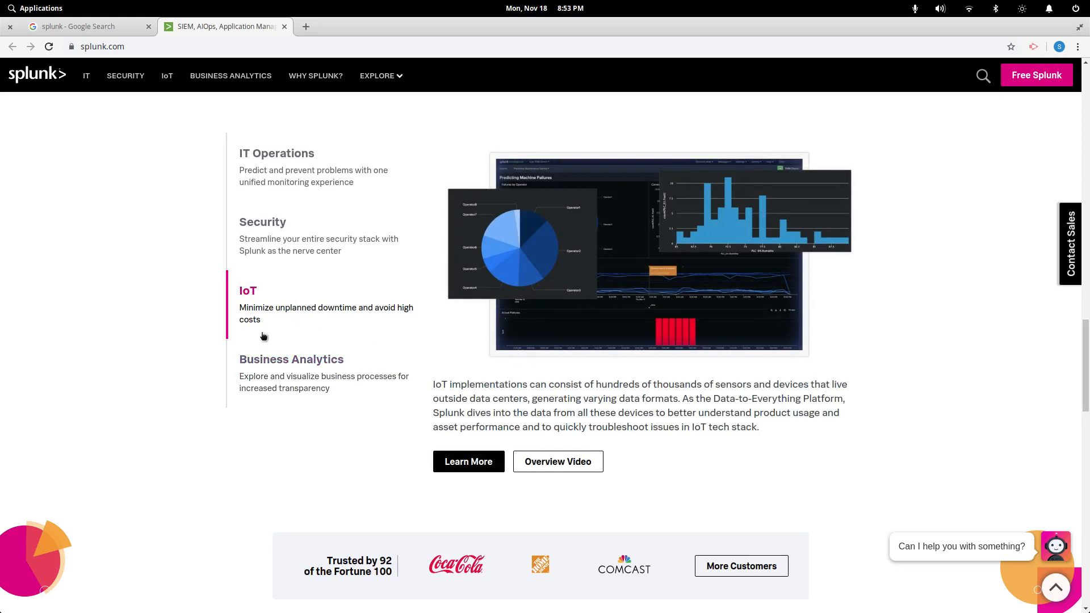
{"action": "left_click", "coordinate": [322, 366]}
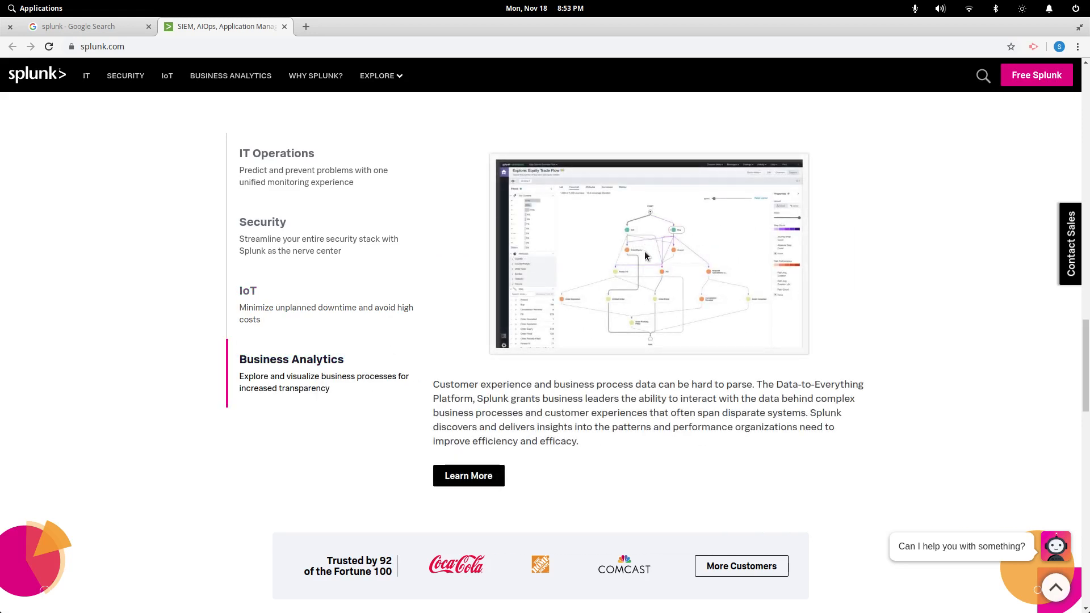
{"action": "scroll", "coordinate": [635, 366], "scroll_direction": "down", "scroll_amount": 3}
{"action": "scroll", "coordinate": [633, 358], "scroll_direction": "down", "scroll_amount": 3}
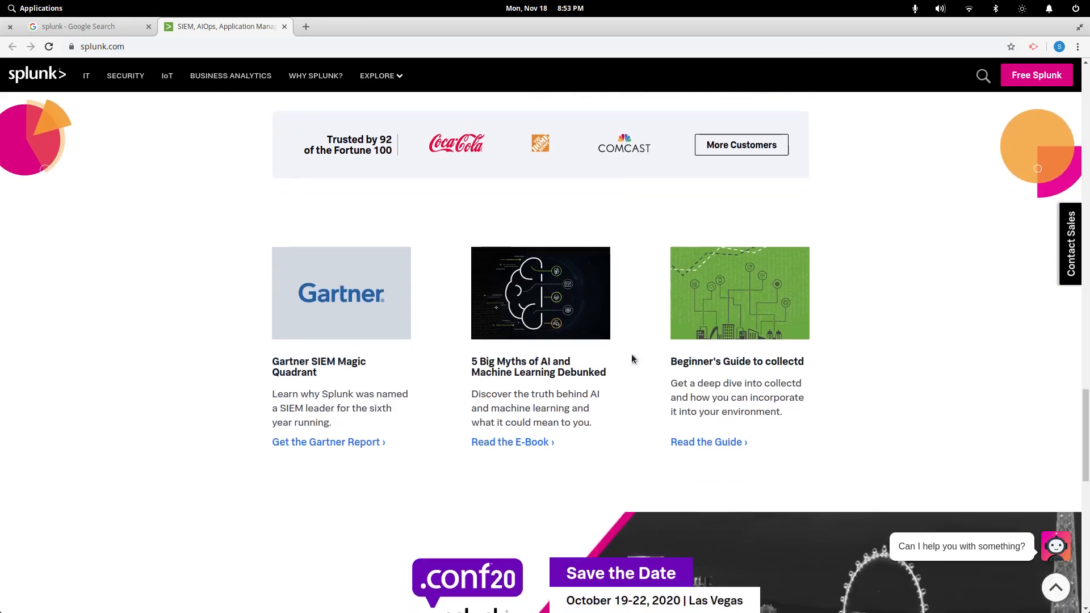
{"action": "scroll", "coordinate": [644, 348], "scroll_direction": "up", "scroll_amount": 2}
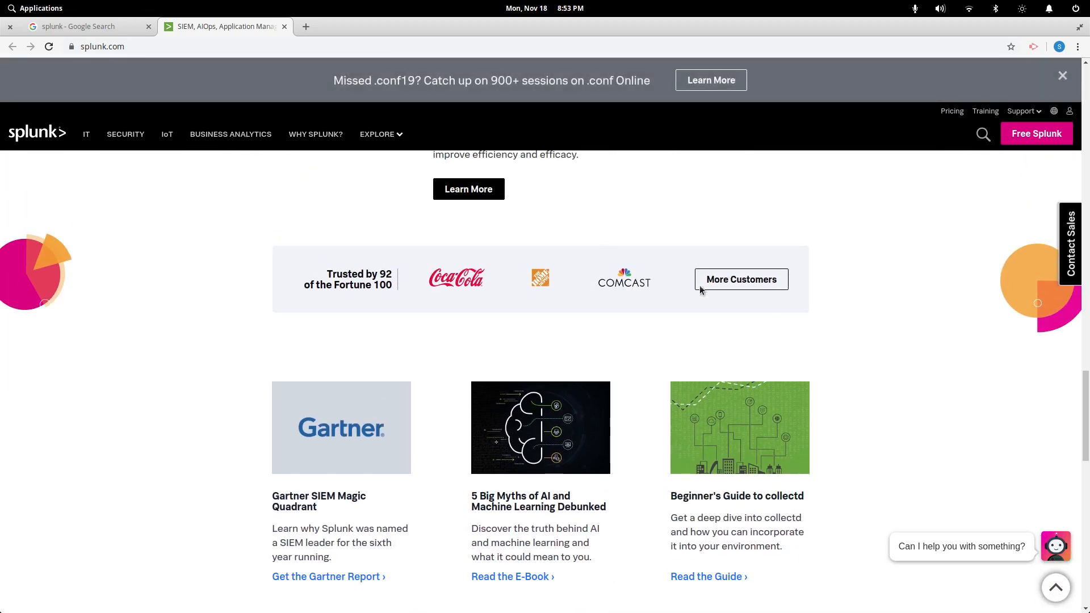
{"action": "scroll", "coordinate": [704, 398], "scroll_direction": "down", "scroll_amount": 2}
{"action": "scroll", "coordinate": [699, 404], "scroll_direction": "down", "scroll_amount": 6}
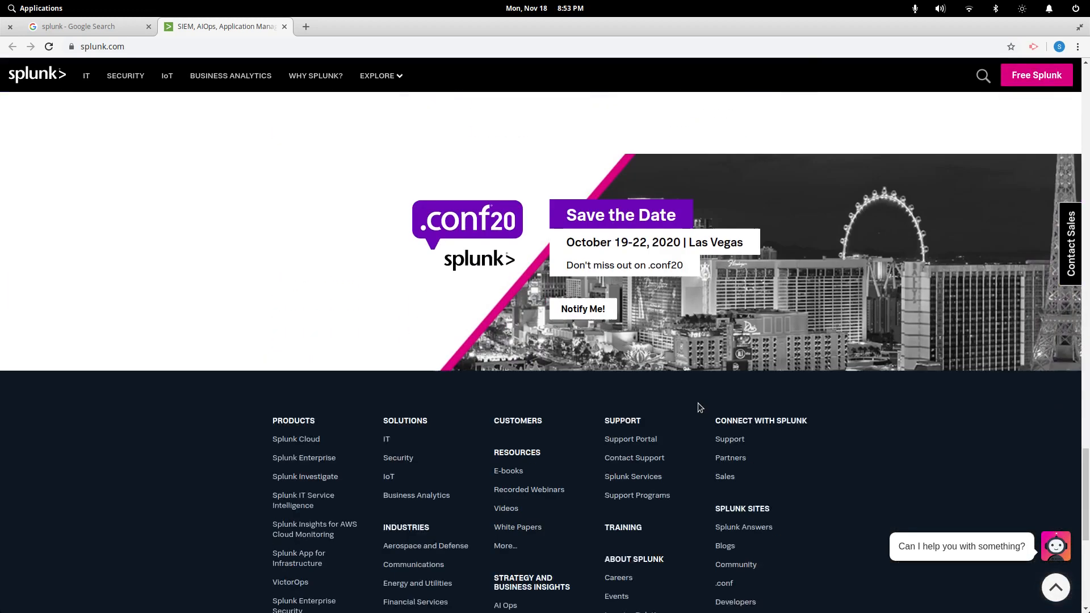
{"action": "scroll", "coordinate": [774, 426], "scroll_direction": "up", "scroll_amount": 3}
{"action": "scroll", "coordinate": [773, 426], "scroll_direction": "up", "scroll_amount": 10}
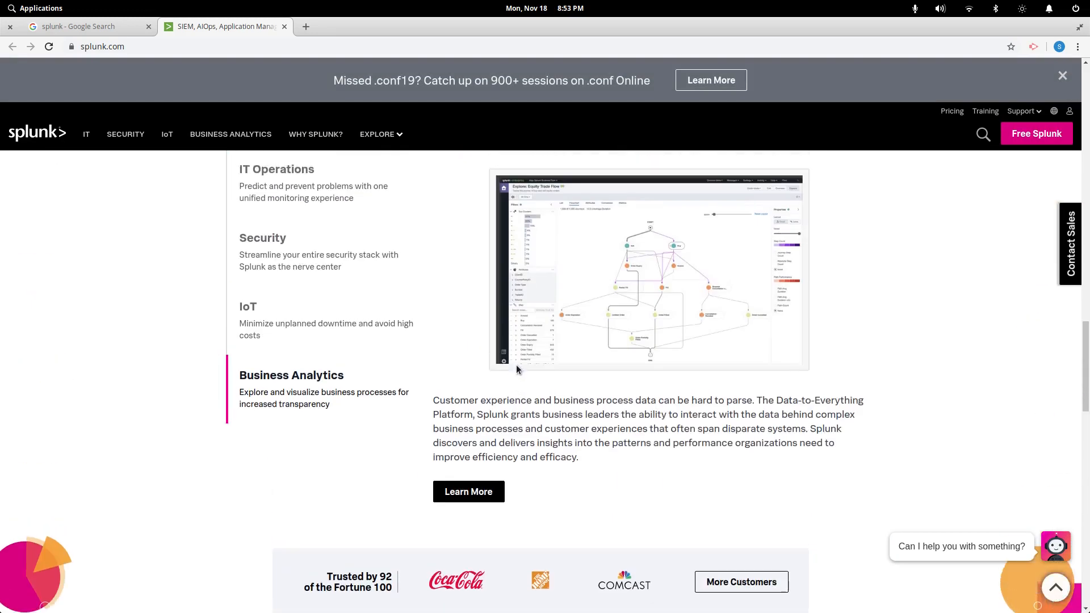
{"action": "scroll", "coordinate": [1072, 316], "scroll_direction": "up", "scroll_amount": 15}
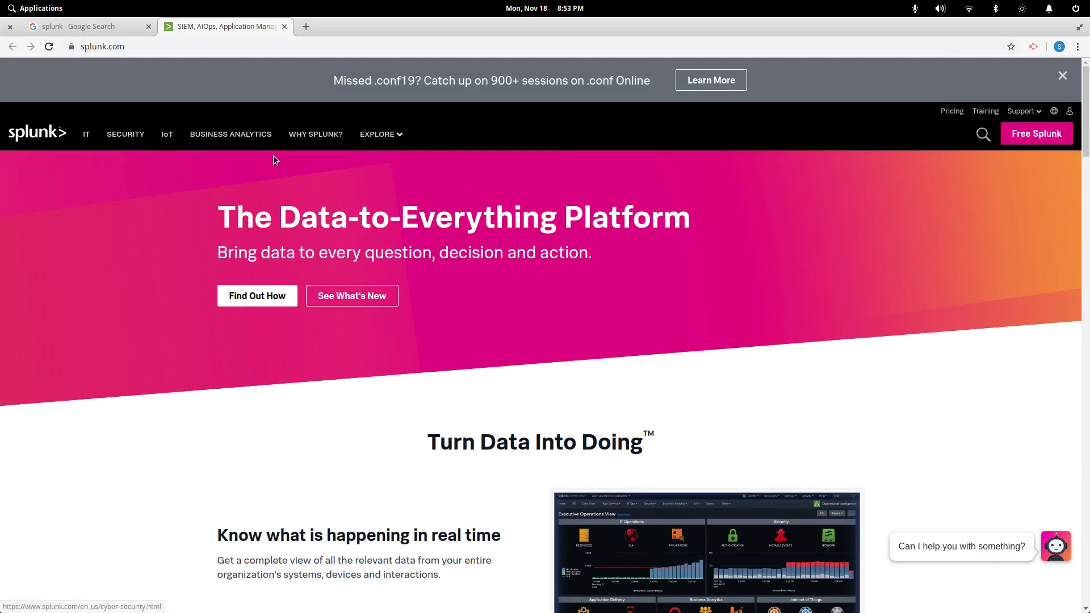
Open the Why Splunk page, browse it, and open then dismiss the free sign-up form
{"action": "left_click", "coordinate": [314, 136]}
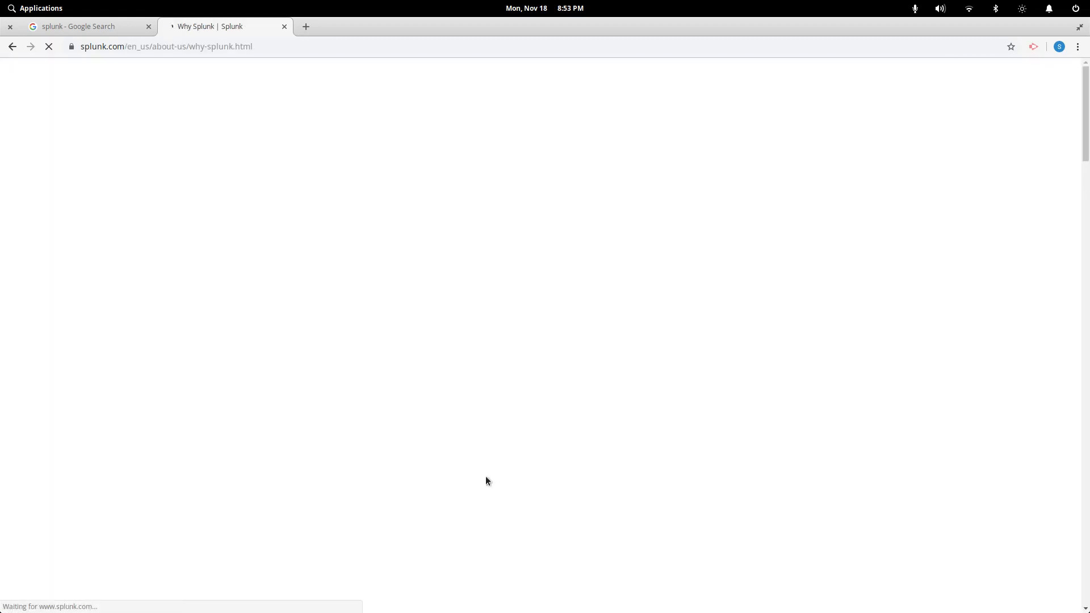
{"action": "scroll", "coordinate": [460, 328], "scroll_direction": "down", "scroll_amount": 1}
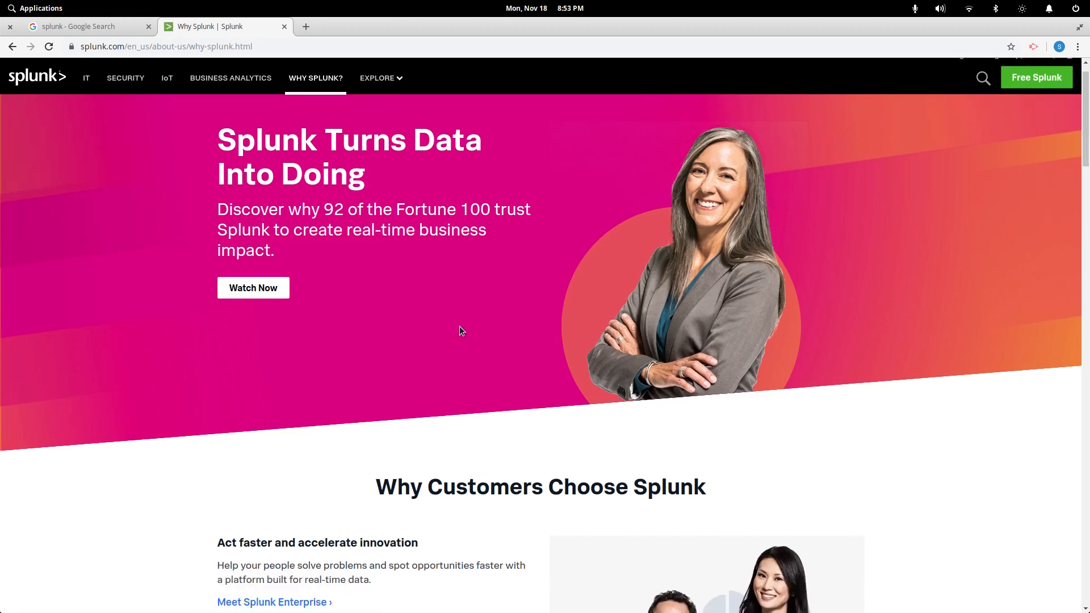
{"action": "scroll", "coordinate": [461, 326], "scroll_direction": "down", "scroll_amount": 4}
{"action": "scroll", "coordinate": [461, 329], "scroll_direction": "up", "scroll_amount": 5}
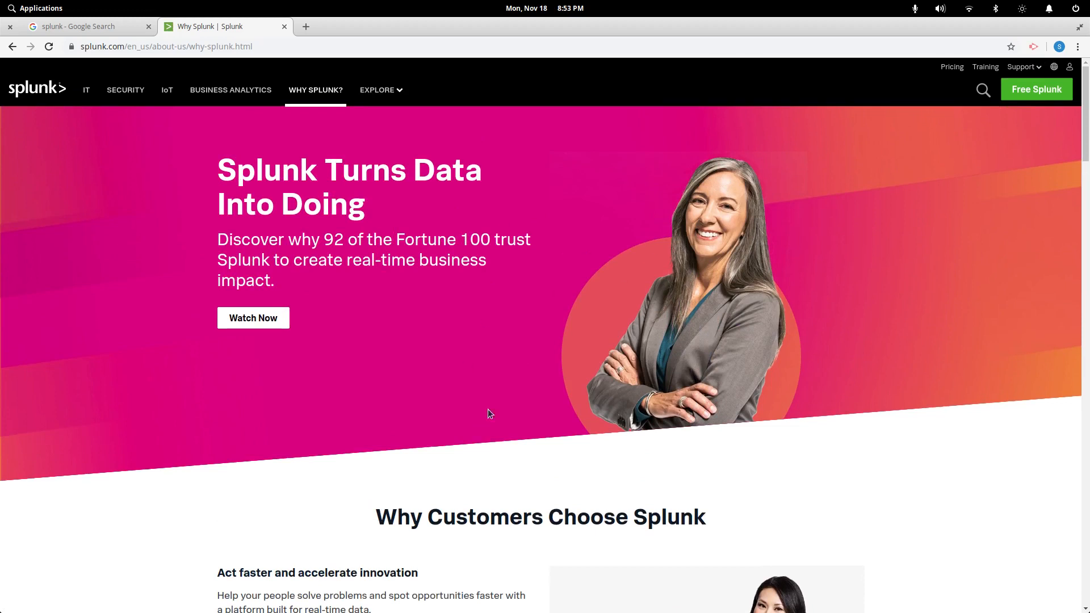
{"action": "scroll", "coordinate": [511, 413], "scroll_direction": "down", "scroll_amount": 1}
{"action": "scroll", "coordinate": [536, 414], "scroll_direction": "up", "scroll_amount": 1}
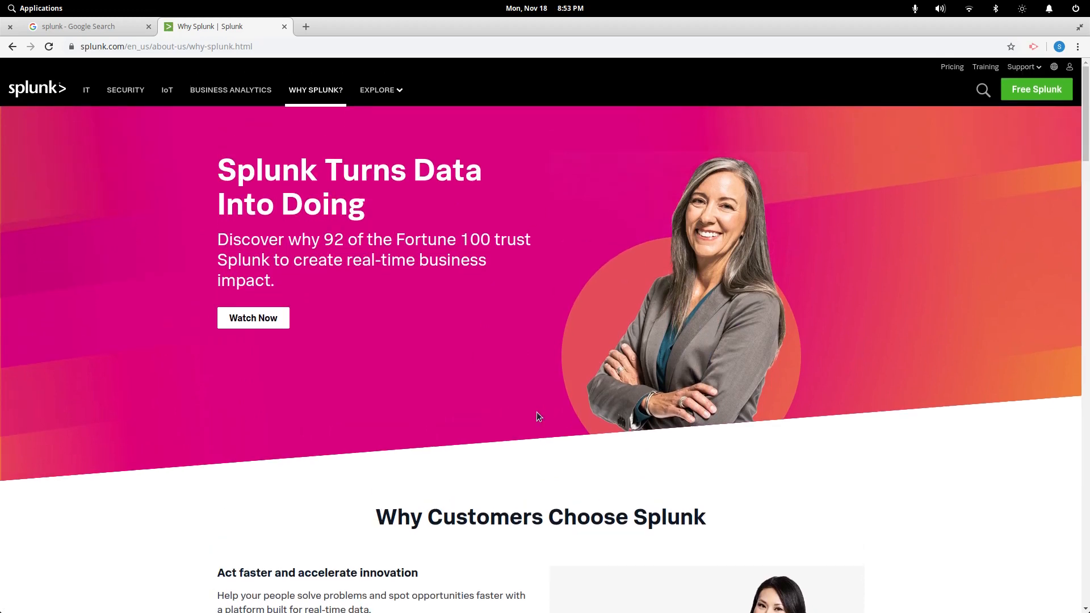
{"action": "left_click", "coordinate": [1027, 97]}
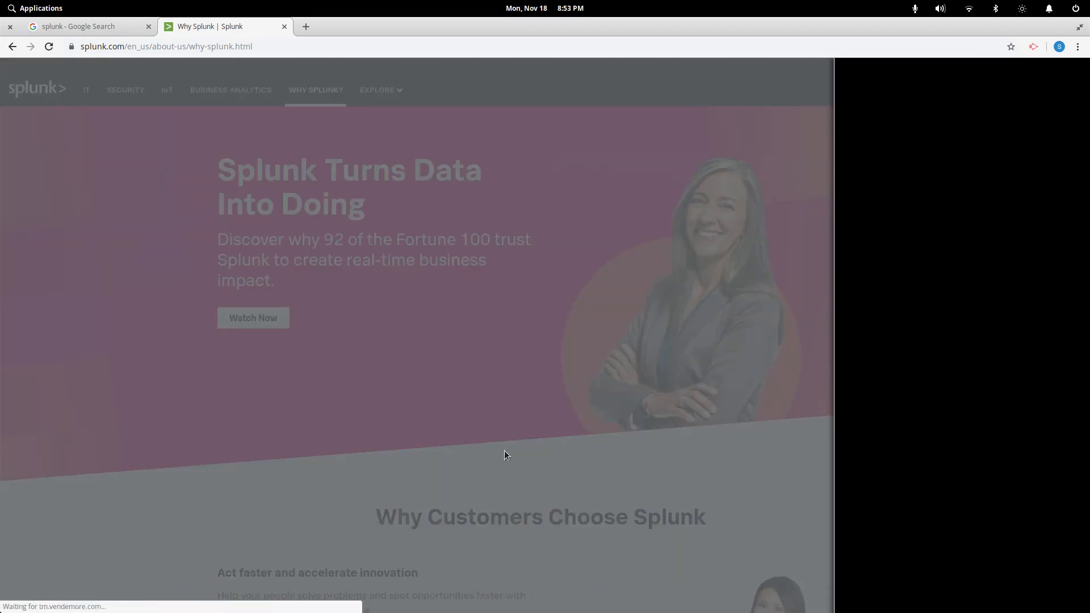
{"action": "left_click", "coordinate": [653, 386]}
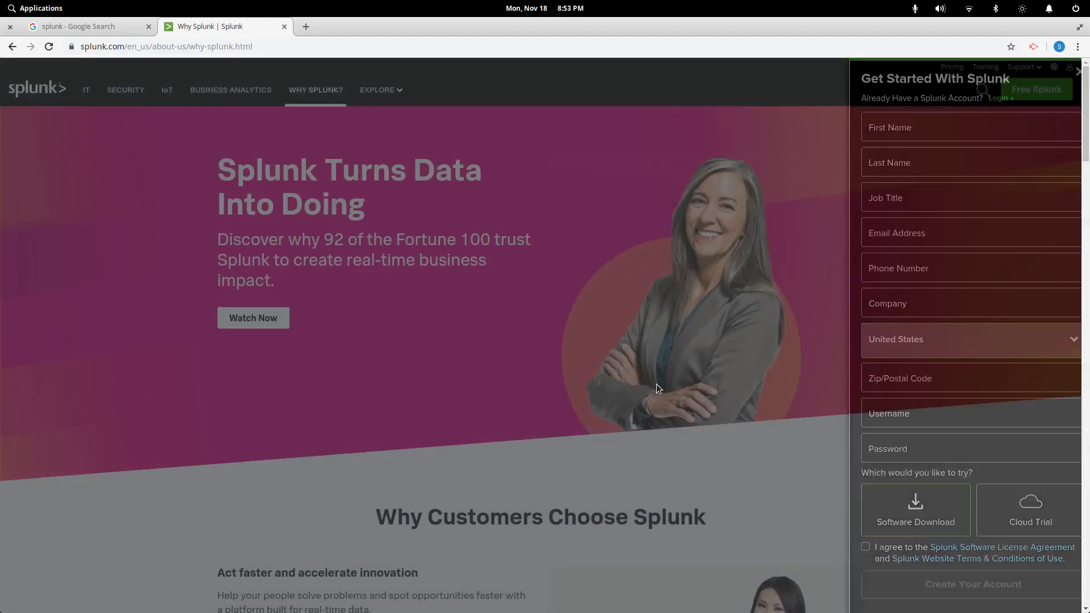
Read further down the Why Splunk page, then drag Chrome aside to reveal the terminal
{"action": "scroll", "coordinate": [502, 461], "scroll_direction": "down", "scroll_amount": 10}
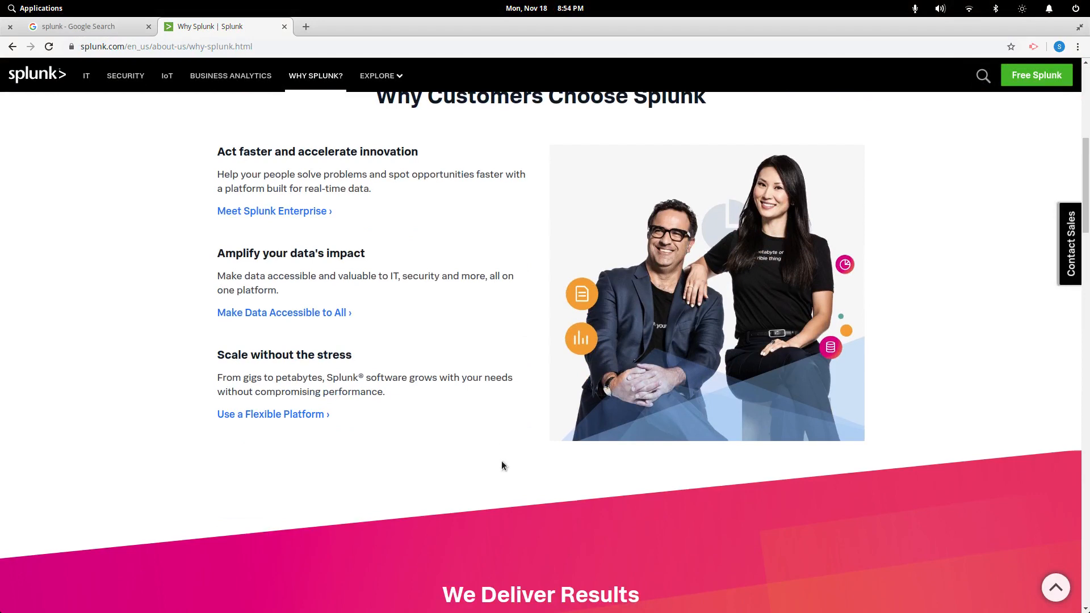
{"action": "scroll", "coordinate": [502, 457], "scroll_direction": "down", "scroll_amount": 3}
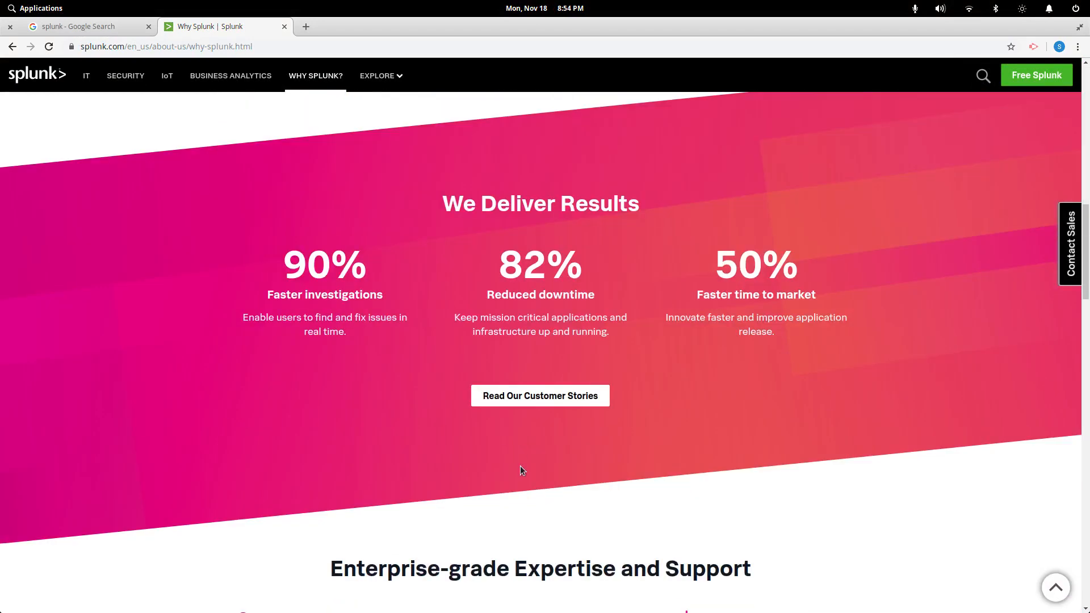
{"action": "scroll", "coordinate": [539, 441], "scroll_direction": "up", "scroll_amount": 6}
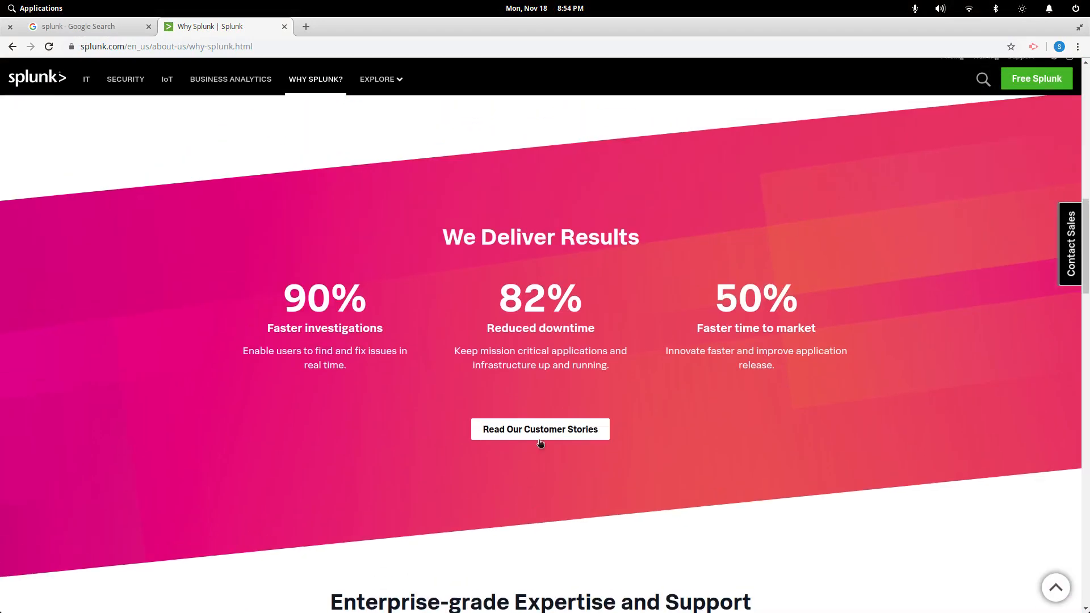
{"action": "scroll", "coordinate": [540, 438], "scroll_direction": "down", "scroll_amount": 4}
{"action": "scroll", "coordinate": [539, 443], "scroll_direction": "down", "scroll_amount": 3}
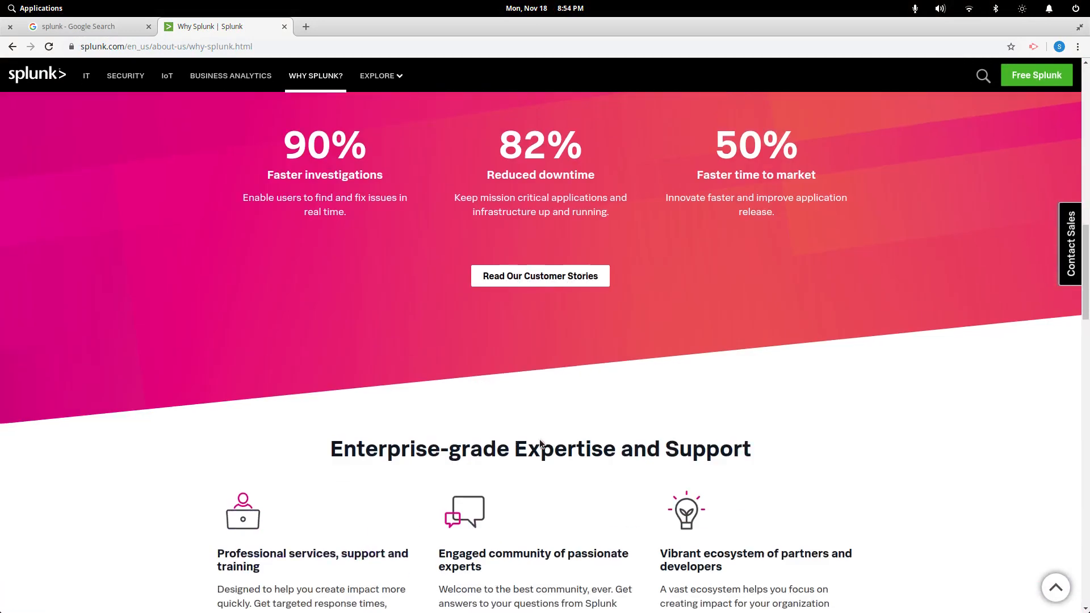
{"action": "scroll", "coordinate": [539, 443], "scroll_direction": "up", "scroll_amount": 3}
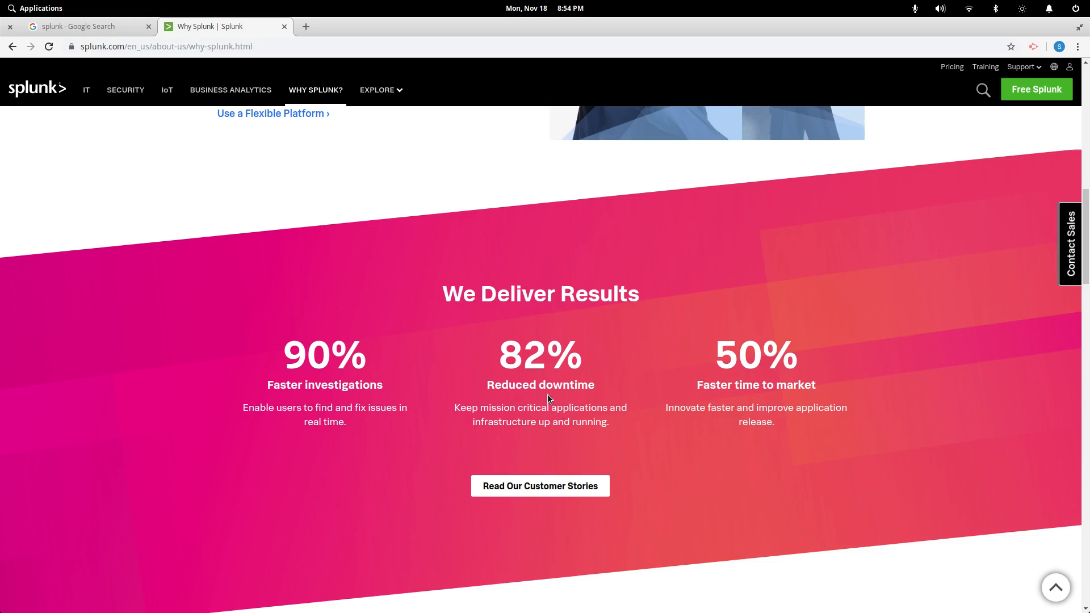
{"action": "scroll", "coordinate": [548, 394], "scroll_direction": "down", "scroll_amount": 10}
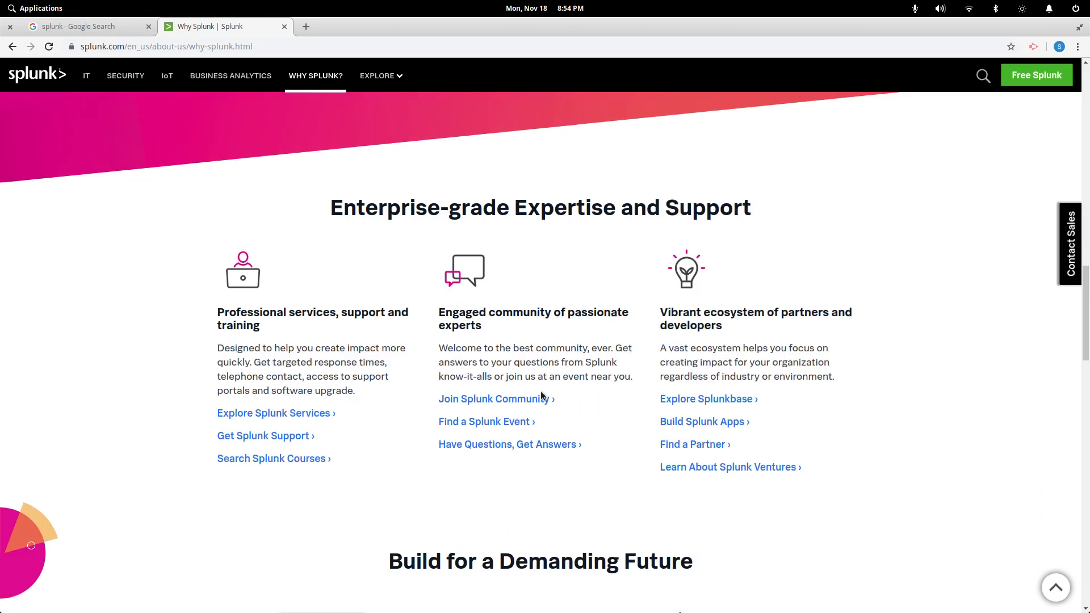
{"action": "scroll", "coordinate": [540, 394], "scroll_direction": "down", "scroll_amount": 8}
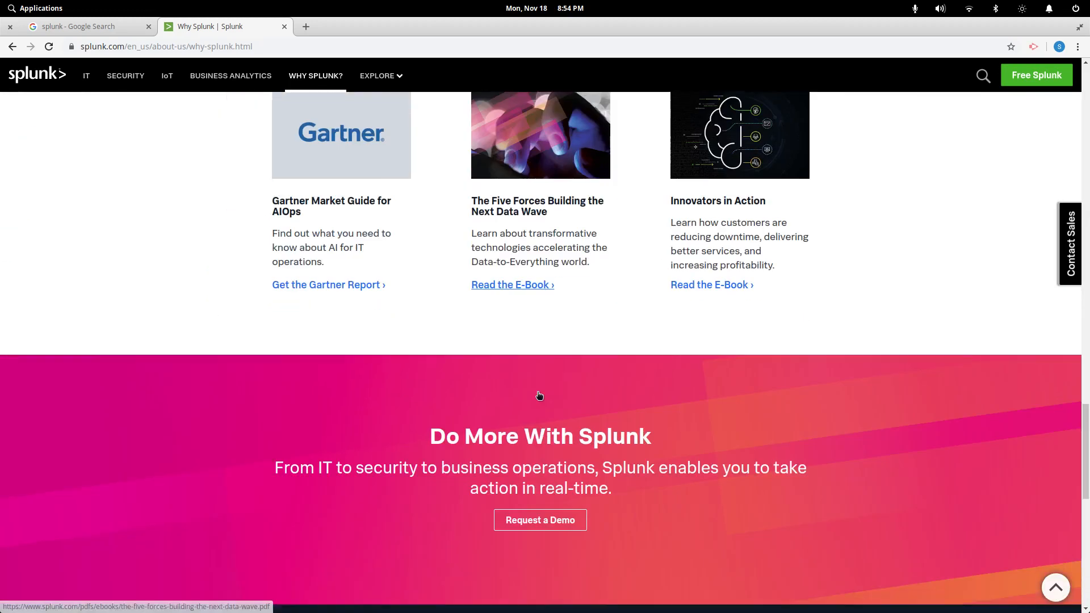
{"action": "scroll", "coordinate": [540, 394], "scroll_direction": "up", "scroll_amount": 2}
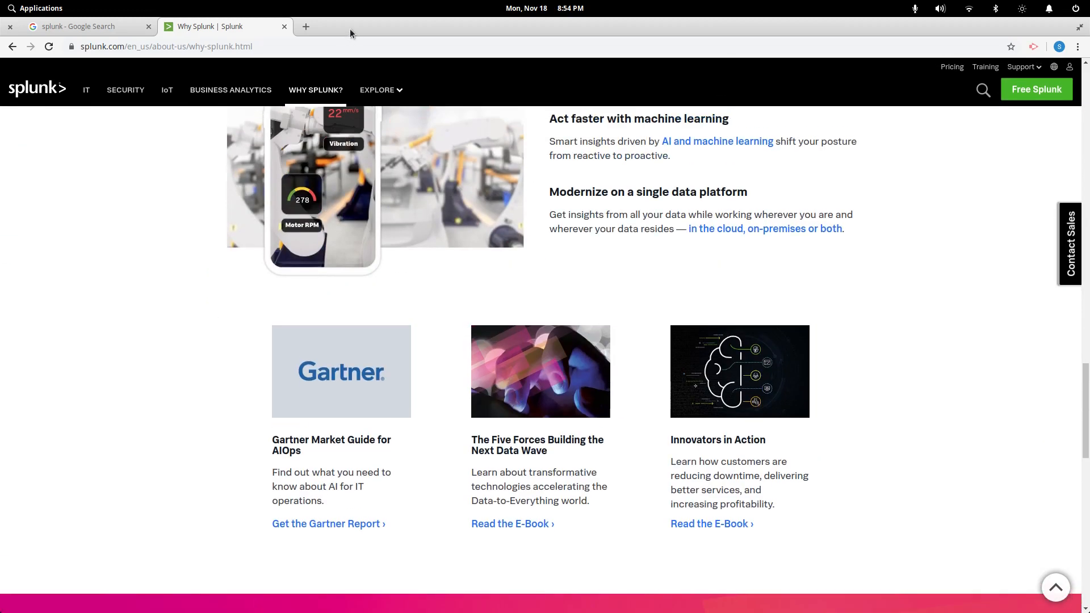
{"action": "left_click_drag", "start_coordinate": [350, 27], "coordinate": [568, 612]}
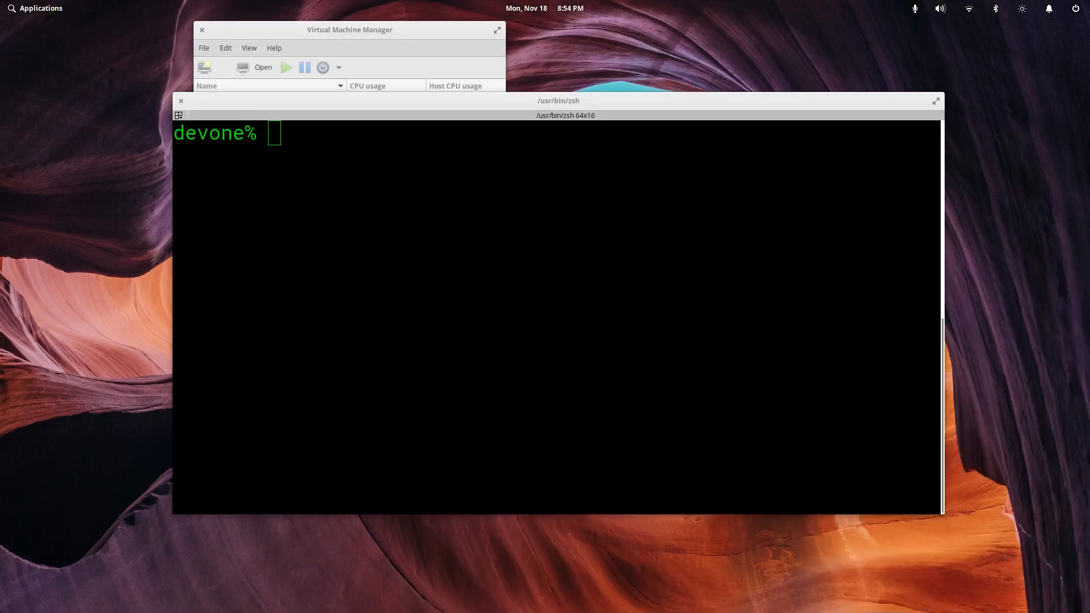
Install the Splunk 8.0.0 .deb from ~/Downloads with sudo dpkg -i, then enlarge the terminal window
{"action": "left_click", "coordinate": [437, 286]}
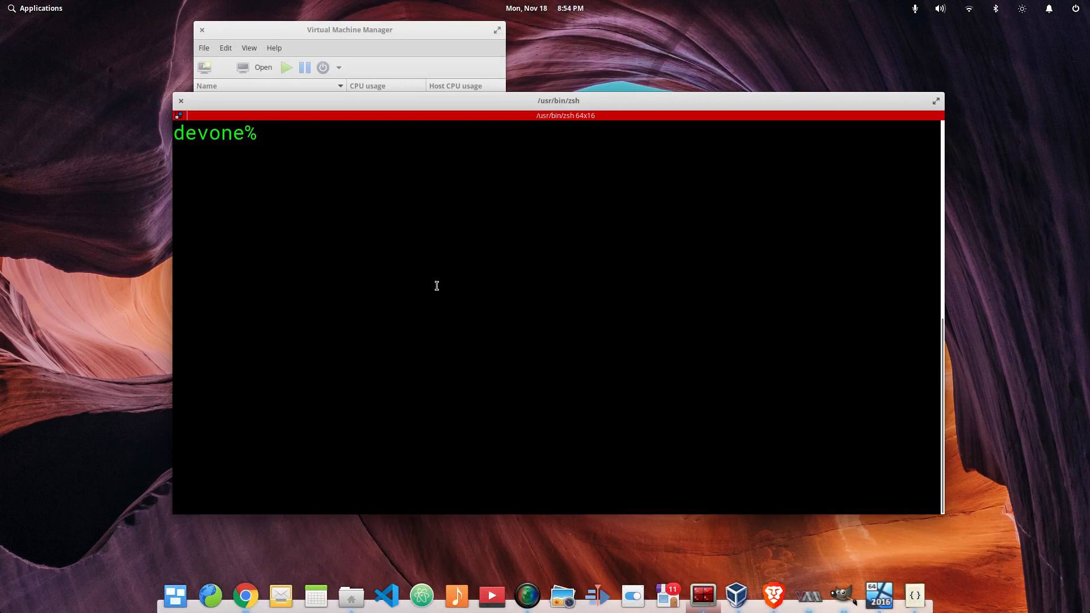
{"action": "type", "text": "sudo dpkg "}
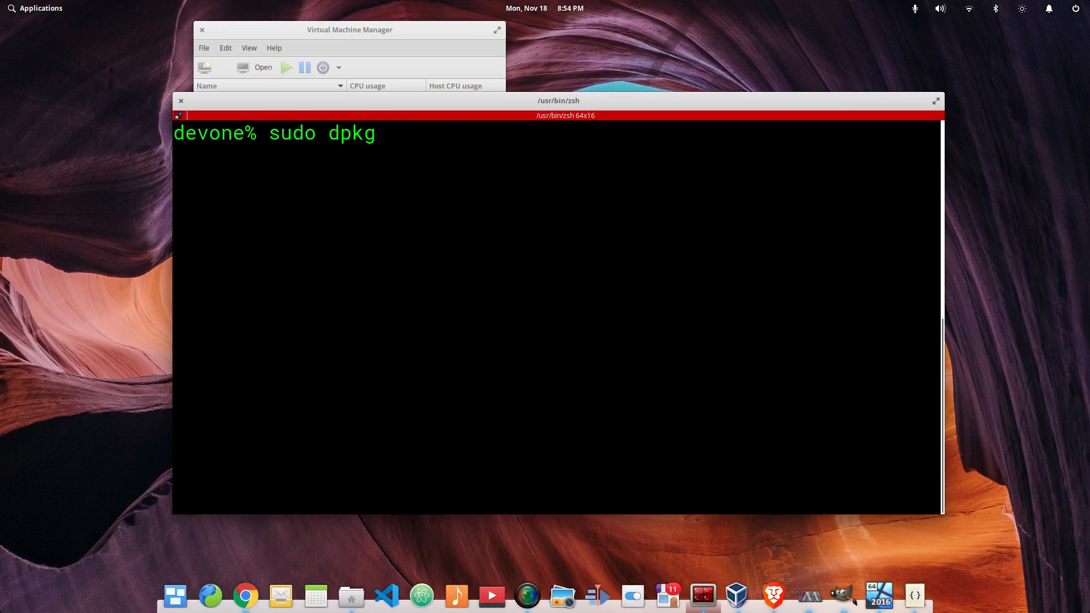
{"action": "type", "text": "-i ~/Down"}
{"action": "key", "text": "Tab"}
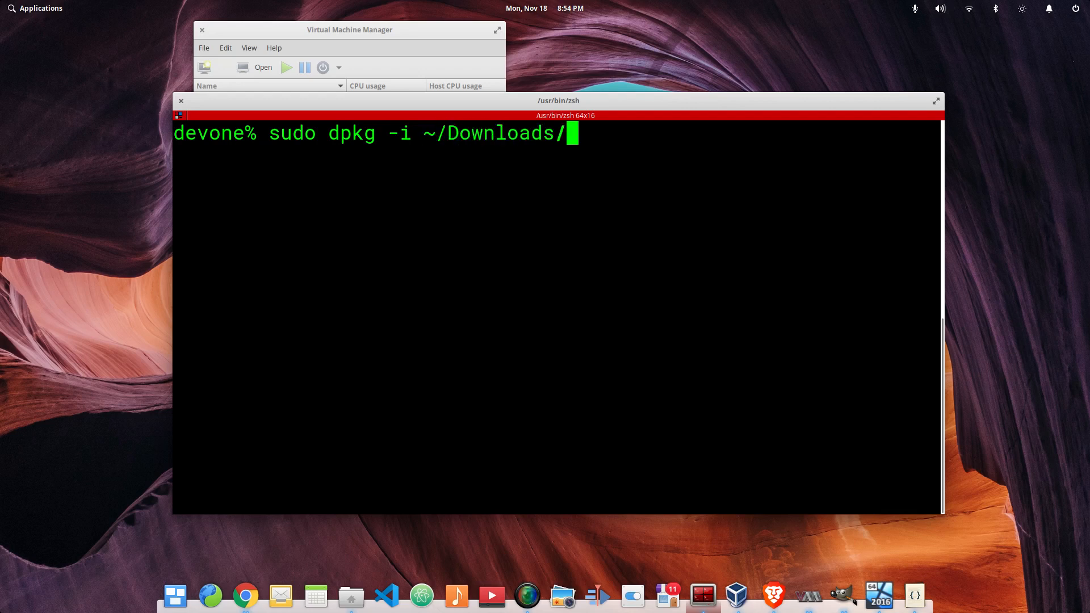
{"action": "type", "text": "spl"}
{"action": "key", "text": "Tab"}
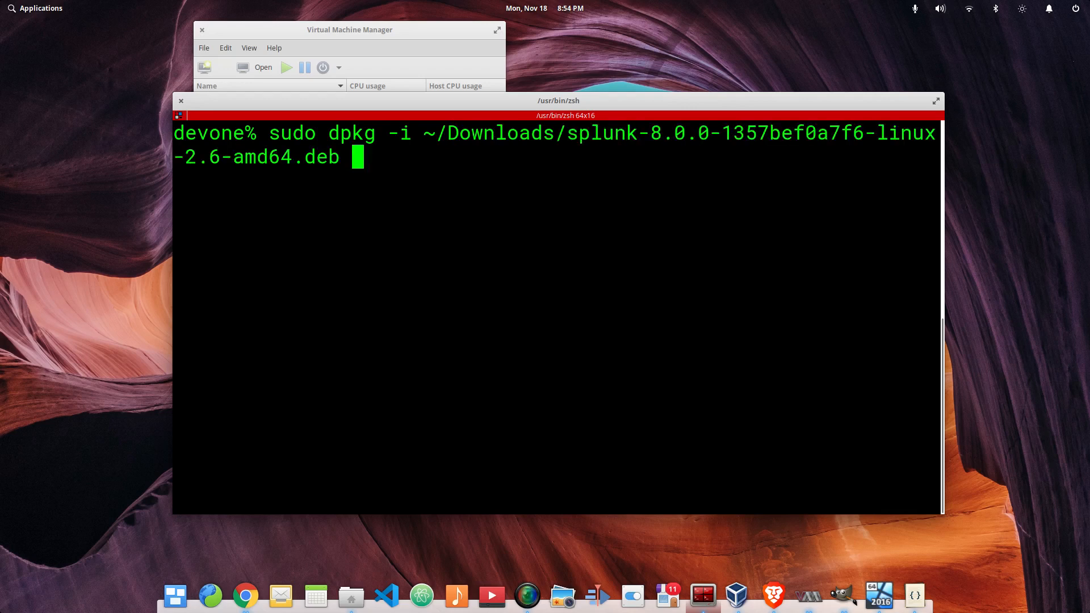
{"action": "key", "text": "Return"}
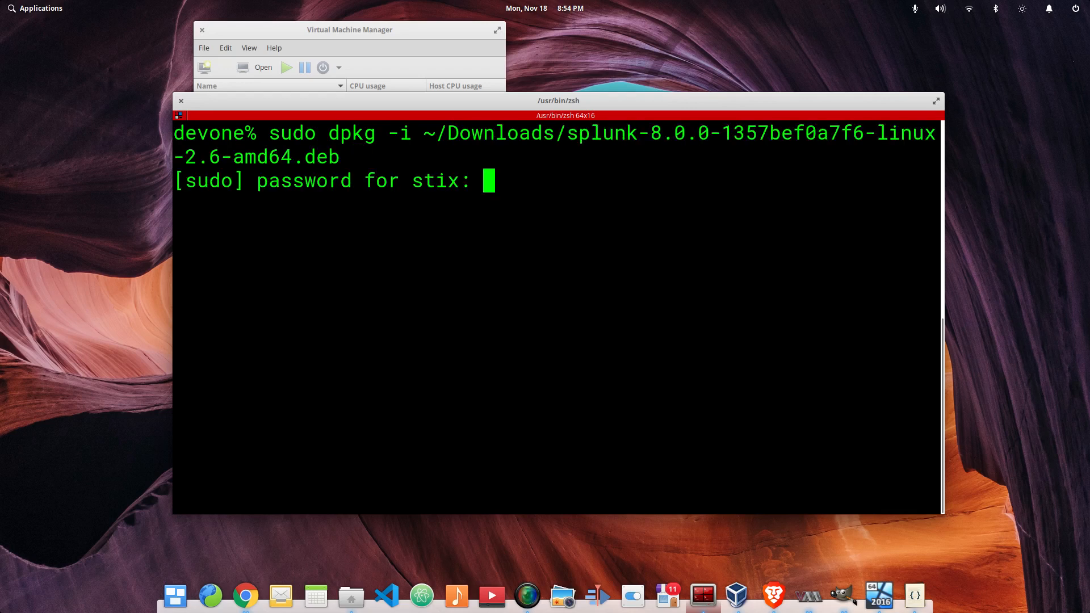
{"action": "type", "text": "*****"}
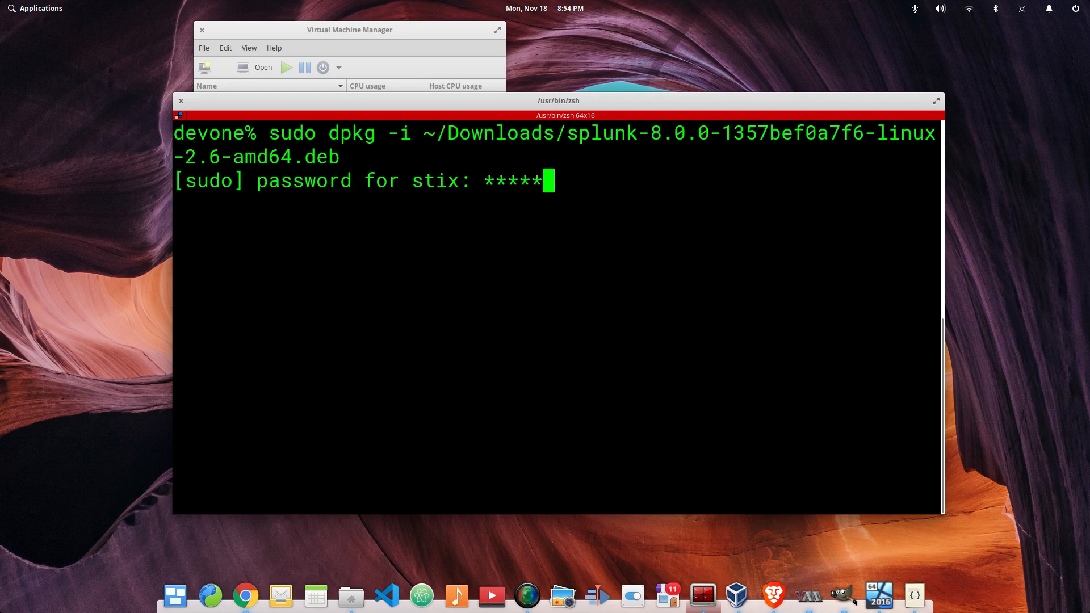
{"action": "type", "text": "***"}
{"action": "key", "text": "Return"}
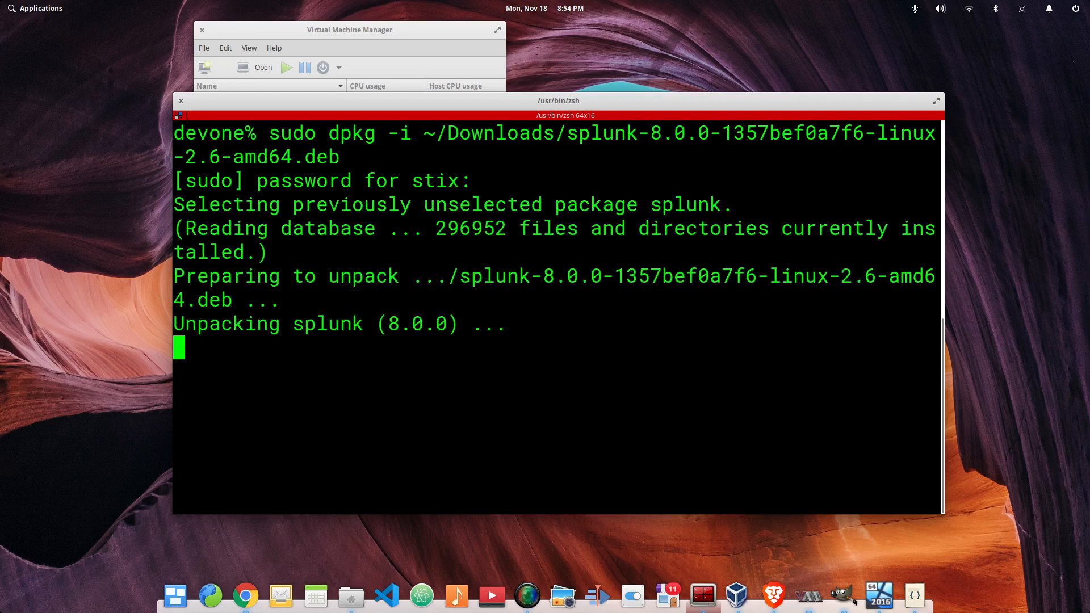
{"action": "left_click_drag", "start_coordinate": [596, 102], "coordinate": [480, 34]}
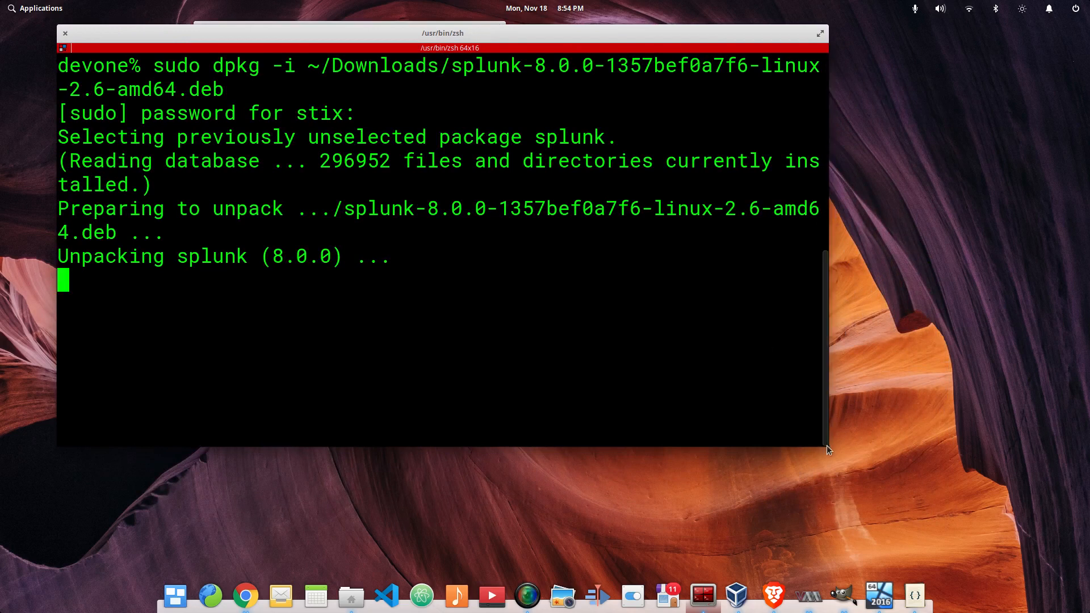
{"action": "left_click_drag", "start_coordinate": [825, 443], "coordinate": [1023, 521]}
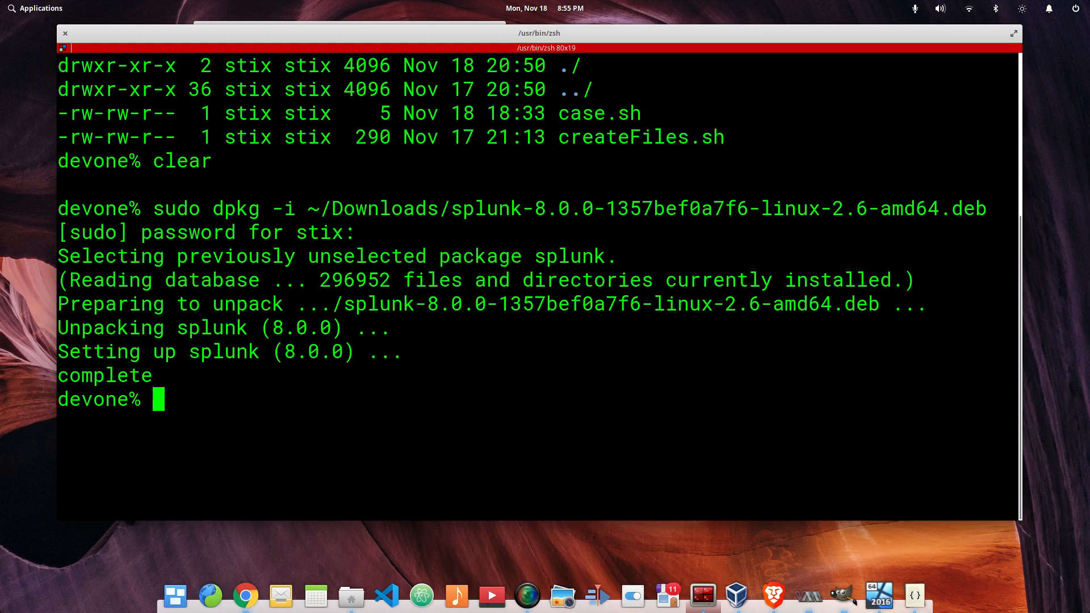
List the current folder with ll
{"action": "type", "text": "l"}
{"action": "key", "text": "BackSpace"}
{"action": "type", "text": "ll"}
{"action": "key", "text": "Return"}
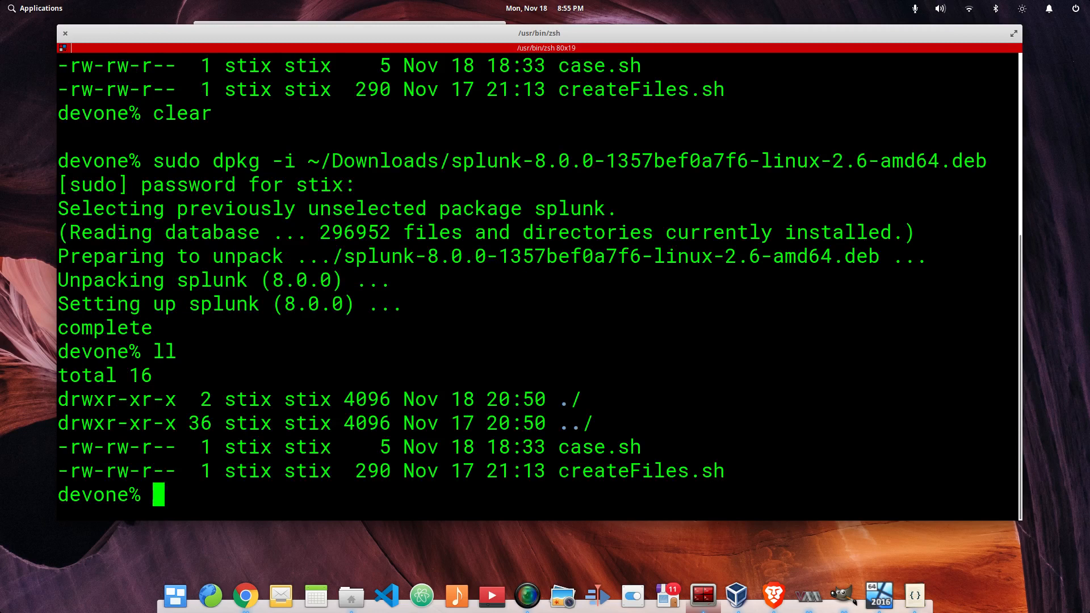
Browse the contents of /opt, /opt/splunk and /opt/splunk/bin with ls and Tab completion
{"action": "type", "text": "l"}
{"action": "key", "text": "BackSpace"}
{"action": "type", "text": "sp"}
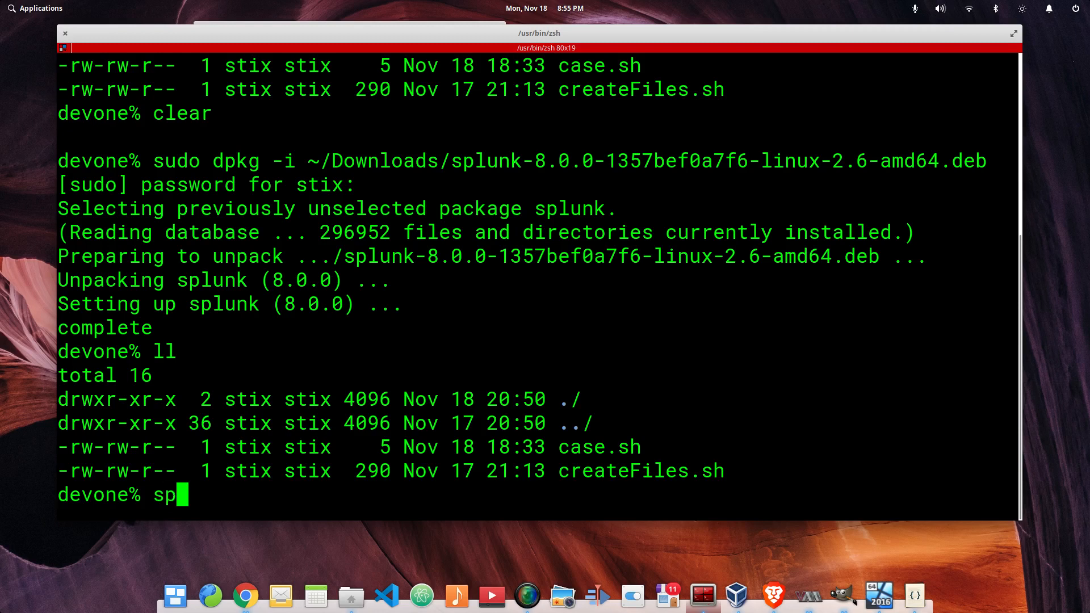
{"action": "type", "text": "l"}
{"action": "key", "text": "Tab"}
{"action": "key", "text": "BackSpace"}
{"action": "key", "text": "BackSpace"}
{"action": "key", "text": "BackSpace"}
{"action": "key", "text": "BackSpace"}
{"action": "key", "text": "BackSpace"}
{"action": "key", "text": "BackSpace"}
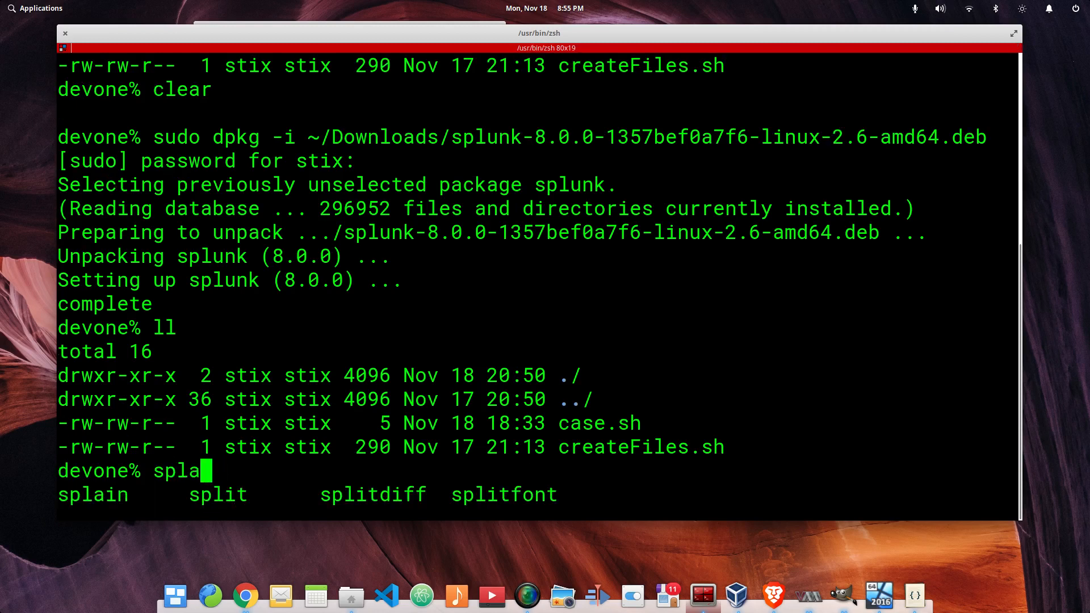
{"action": "type", "text": "ls /opt/"}
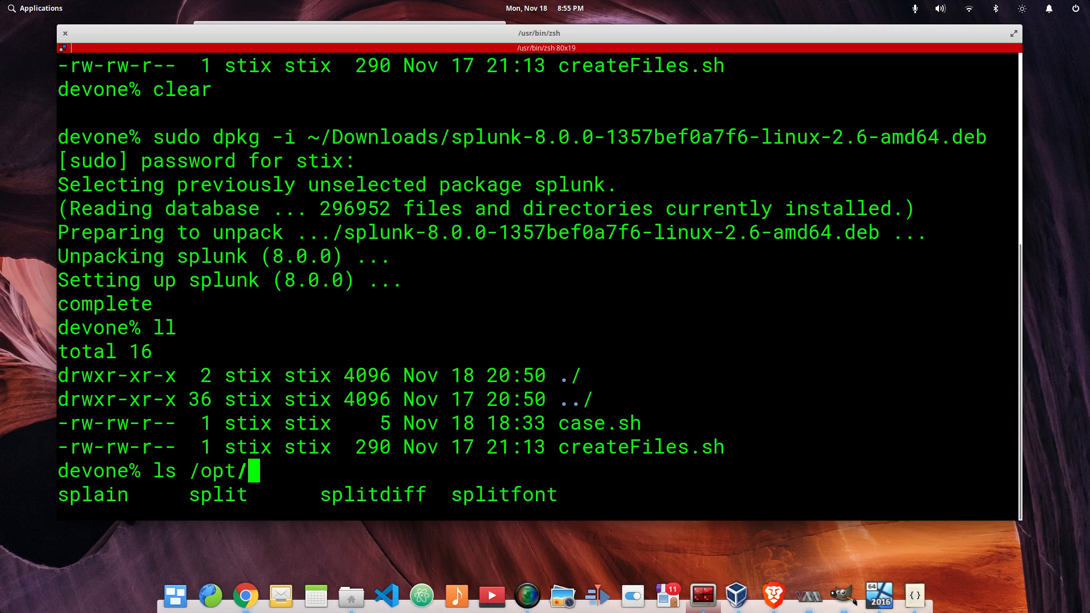
{"action": "key", "text": "Tab"}
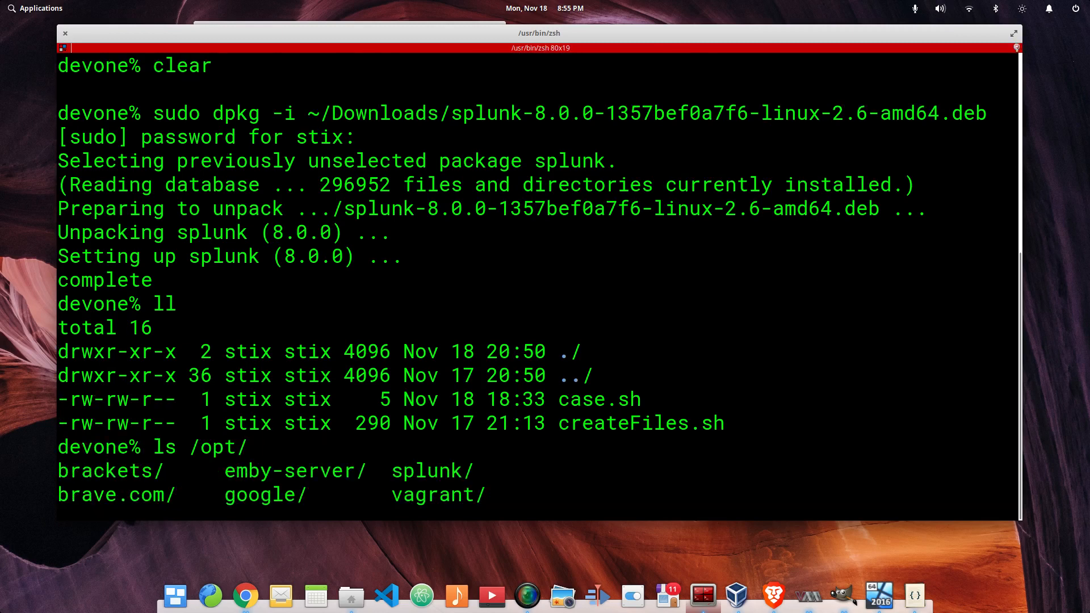
{"action": "type", "text": "sp"}
{"action": "key", "text": "Tab"}
{"action": "key", "text": "Tab"}
{"action": "type", "text": "b"}
{"action": "key", "text": "Tab"}
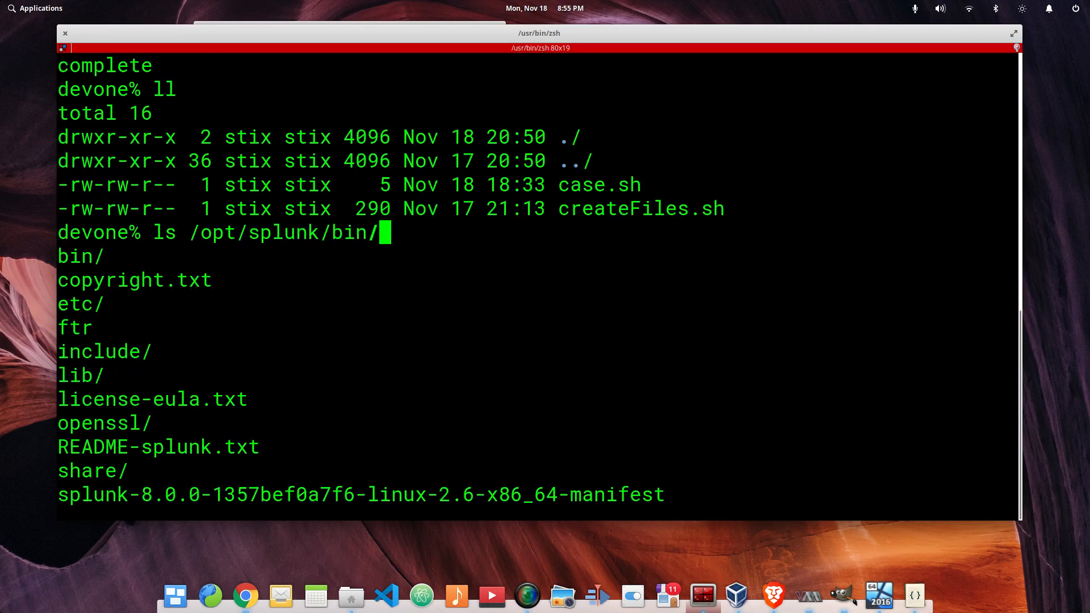
{"action": "key", "text": "Tab"}
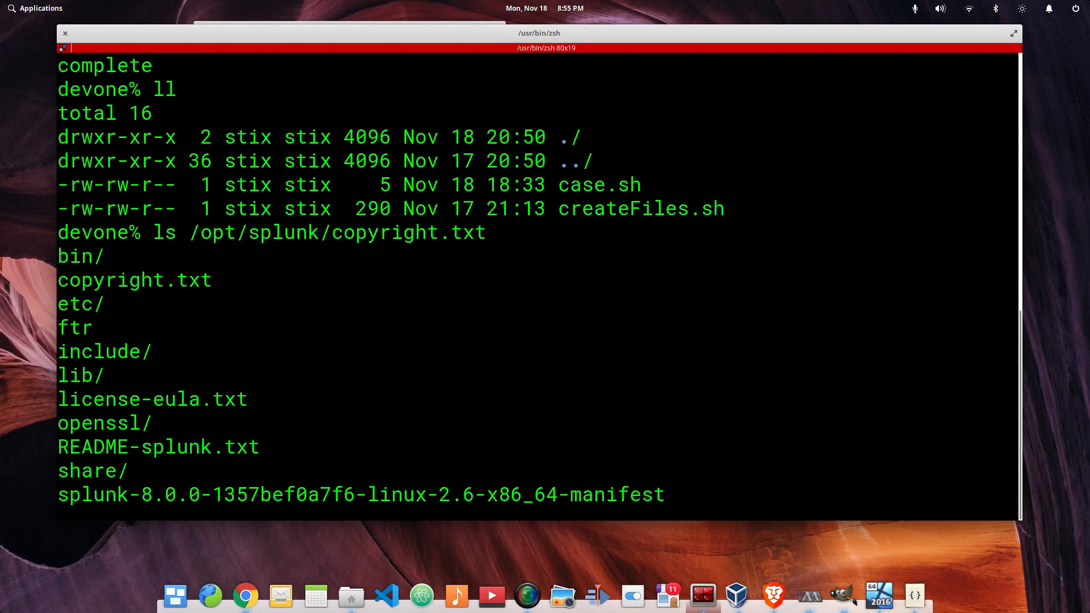
{"action": "key", "text": "BackSpace"}
{"action": "key", "text": "BackSpace"}
{"action": "key", "text": "BackSpace"}
{"action": "key", "text": "BackSpace"}
{"action": "key", "text": "BackSpace"}
{"action": "key", "text": "BackSpace"}
{"action": "key", "text": "BackSpace"}
{"action": "key", "text": "BackSpace"}
{"action": "key", "text": "BackSpace"}
{"action": "key", "text": "BackSpace"}
{"action": "key", "text": "BackSpace"}
{"action": "key", "text": "BackSpace"}
{"action": "key", "text": "BackSpace"}
{"action": "type", "text": "bin/"}
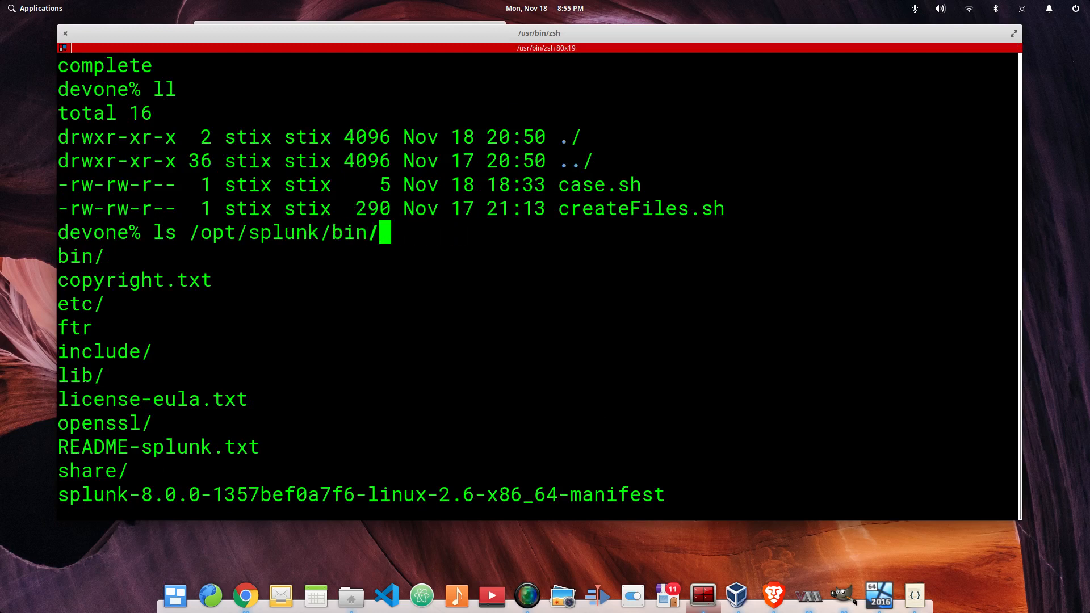
{"action": "key", "text": "Tab"}
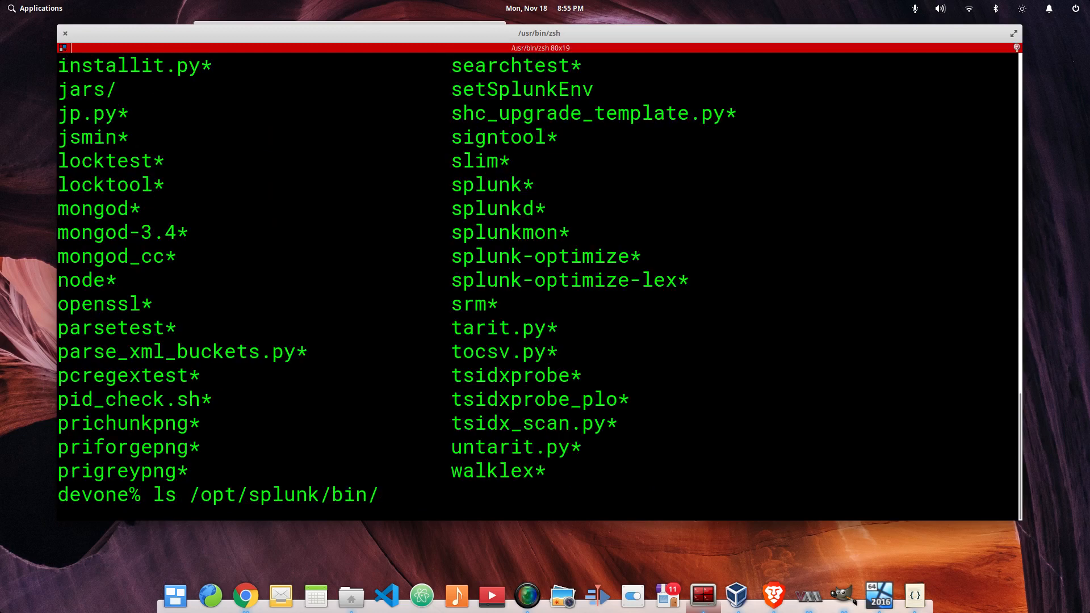
Turn the line into the /opt/splunk/bin/splunk command by removing the leading ls
{"action": "type", "text": "splunk"}
{"action": "key", "text": "Tab"}
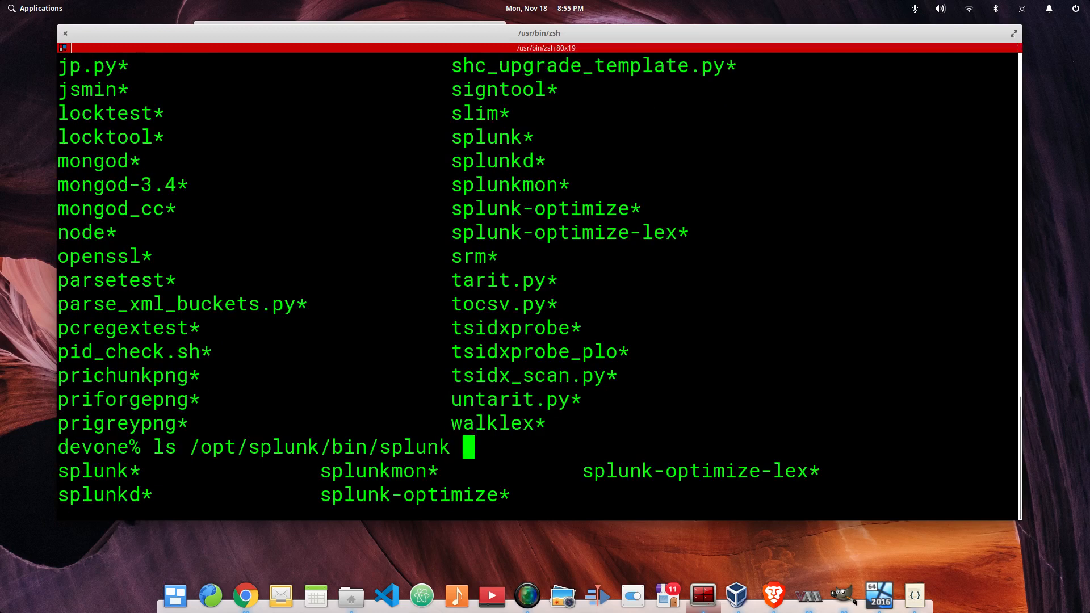
{"action": "key", "text": "ctrl+a"}
{"action": "key", "text": "Delete"}
{"action": "key", "text": "Delete"}
{"action": "key", "text": "Delete"}
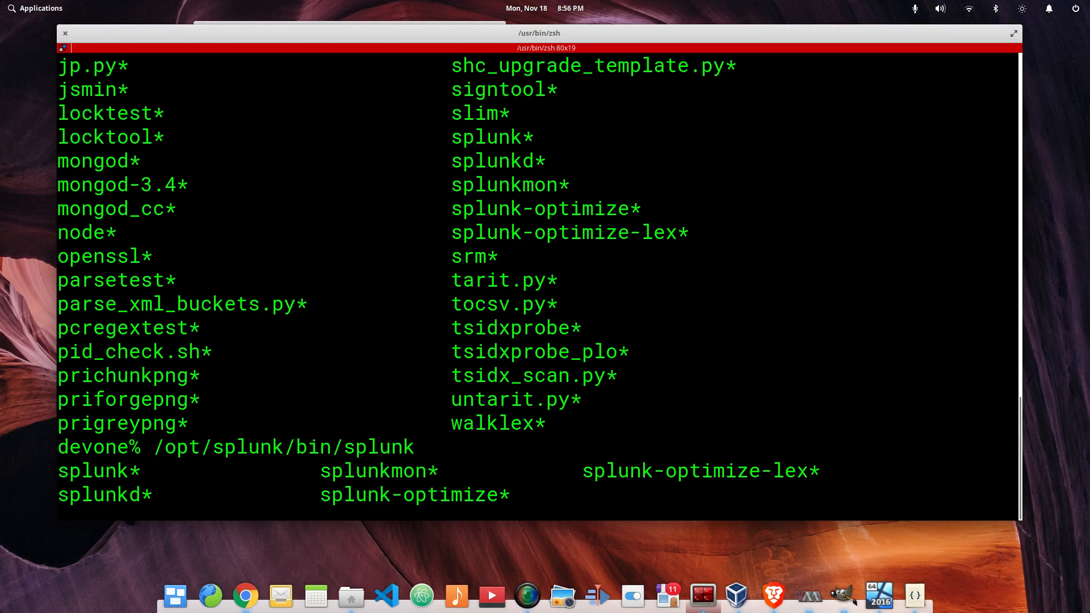
{"action": "key", "text": "Right"}
{"action": "key", "text": "Right"}
{"action": "key", "text": "Right"}
{"action": "key", "text": "Right"}
{"action": "key", "text": "Right"}
{"action": "key", "text": "Right"}
{"action": "key", "text": "Right"}
{"action": "key", "text": "Right"}
{"action": "key", "text": "Right"}
{"action": "key", "text": "Right"}
{"action": "key", "text": "Right"}
{"action": "key", "text": "Right"}
{"action": "key", "text": "Right"}
{"action": "key", "text": "Right"}
{"action": "key", "text": "Right"}
{"action": "key", "text": "Right"}
{"action": "key", "text": "Right"}
{"action": "key", "text": "Right"}
{"action": "key", "text": "Right"}
{"action": "key", "text": "Right"}
{"action": "key", "text": "Right"}
{"action": "key", "text": "BackSpace"}
Run /opt/splunk/bin/splunk start, page through the license and answer y
{"action": "type", "text": "start"}
{"action": "key", "text": "Return"}
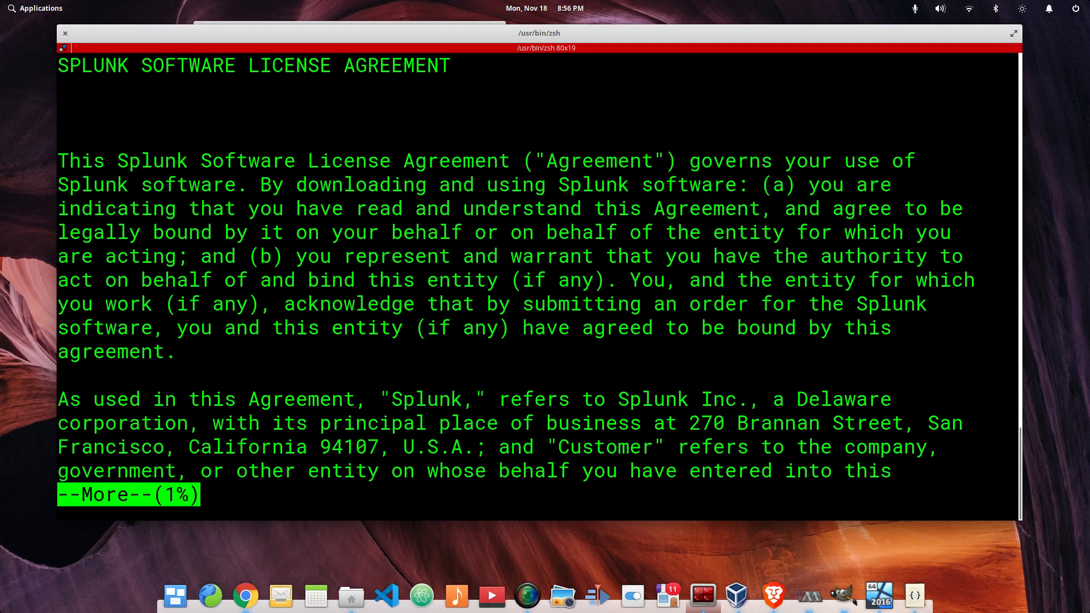
{"action": "key", "text": "space"}
{"action": "key", "text": "space"}
{"action": "key", "text": "space"}
{"action": "key", "text": "space"}
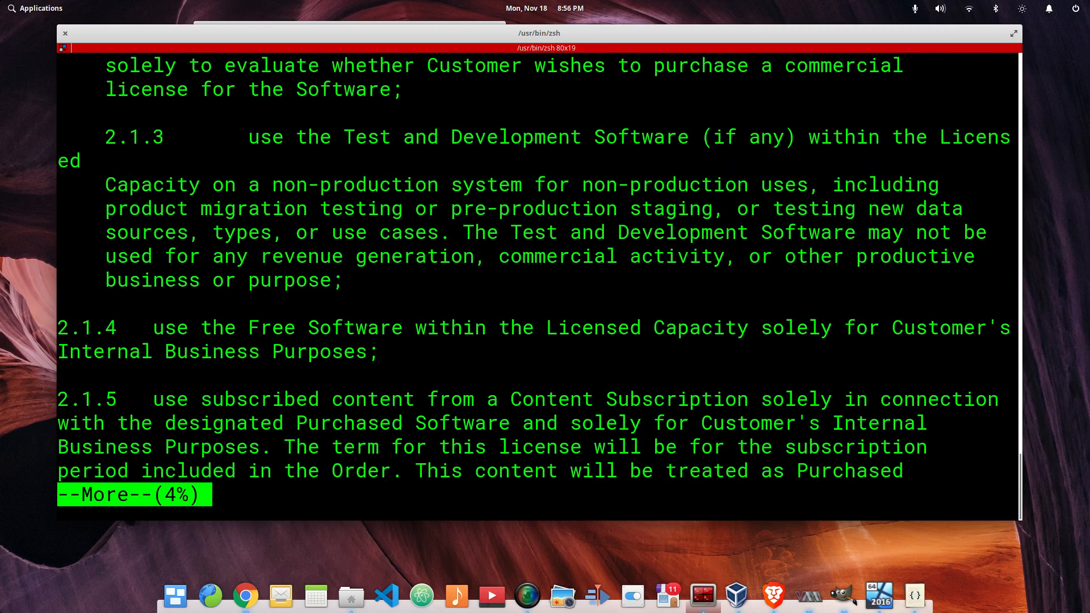
{"action": "key", "text": "space"}
{"action": "key", "text": "space"}
{"action": "key", "text": "space"}
{"action": "key", "text": "space"}
{"action": "key", "text": "space"}
{"action": "key", "text": "space"}
{"action": "key", "text": "space"}
{"action": "key", "text": "space"}
{"action": "key", "text": "space"}
{"action": "key", "text": "space"}
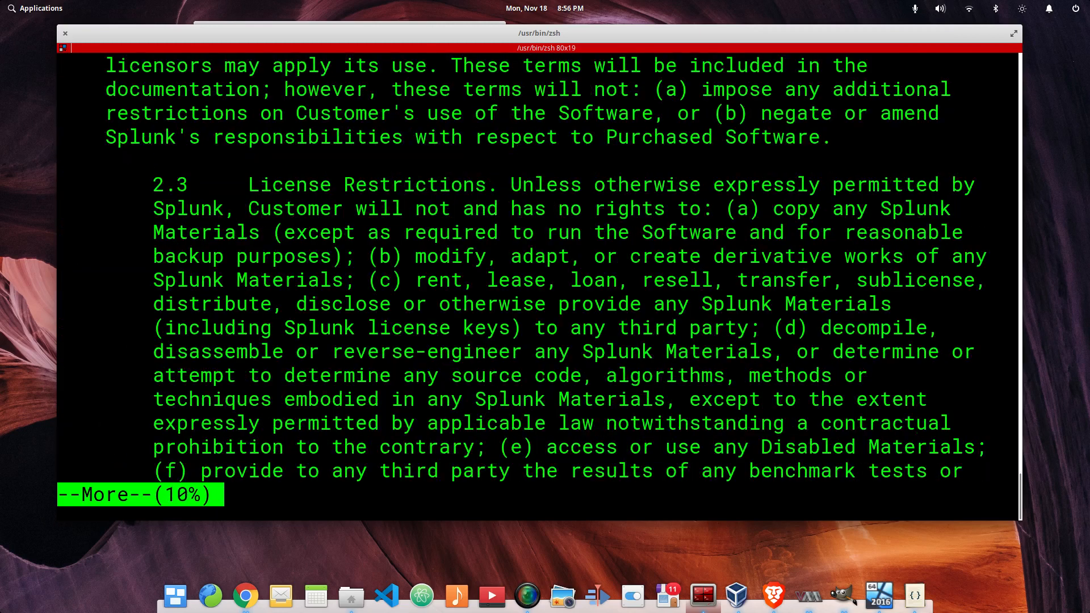
{"action": "key", "text": "space"}
{"action": "key", "text": "space"}
{"action": "key", "text": "space"}
{"action": "key", "text": "space"}
{"action": "key", "text": "space"}
{"action": "key", "text": "space"}
{"action": "key", "text": "space"}
{"action": "key", "text": "space"}
{"action": "key", "text": "space"}
{"action": "key", "text": "space"}
{"action": "key", "text": "space"}
{"action": "key", "text": "space"}
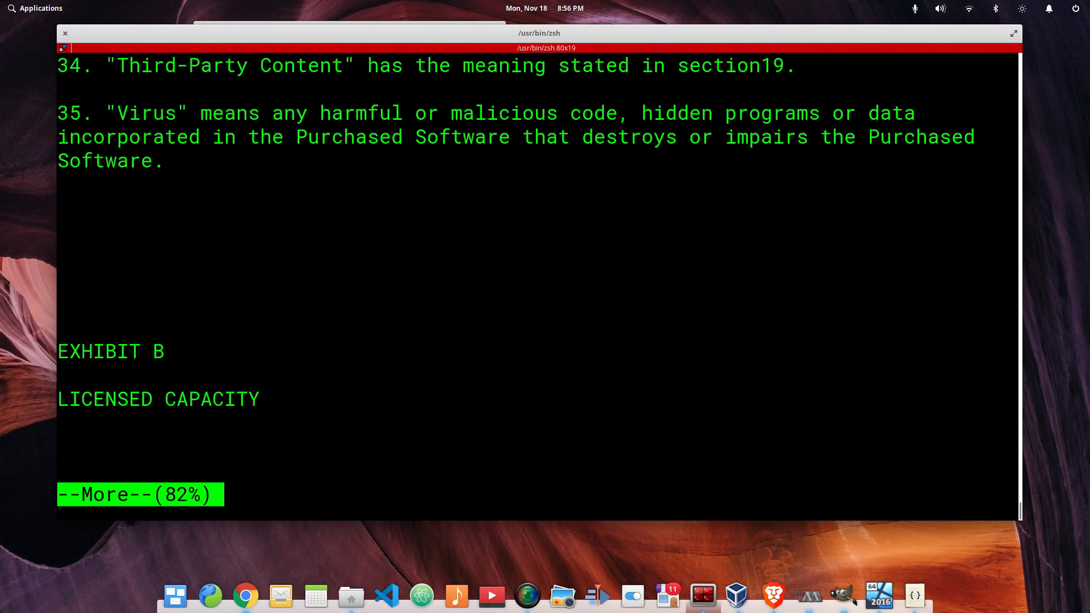
{"action": "key", "text": "BackSpace"}
{"action": "key", "text": "BackSpace"}
{"action": "key", "text": "BackSpace"}
{"action": "key", "text": "BackSpace"}
{"action": "key", "text": "BackSpace"}
{"action": "key", "text": "BackSpace"}
{"action": "key", "text": "BackSpace"}
{"action": "key", "text": "BackSpace"}
{"action": "key", "text": "BackSpace"}
{"action": "key", "text": "BackSpace"}
{"action": "key", "text": "BackSpace"}
{"action": "key", "text": "BackSpace"}
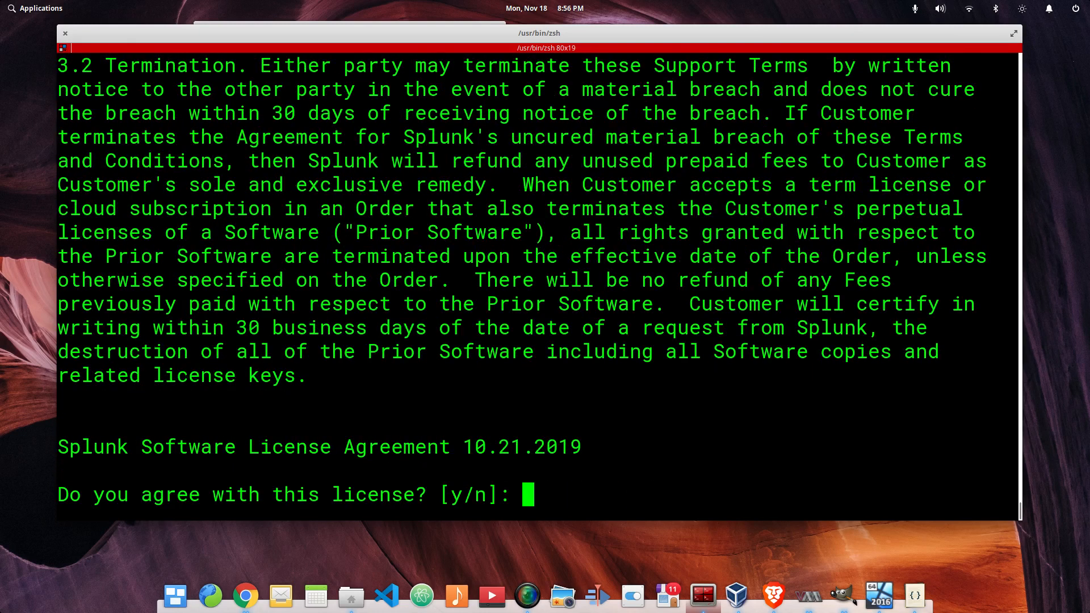
{"action": "type", "text": "y"}
{"action": "key", "text": "Return"}
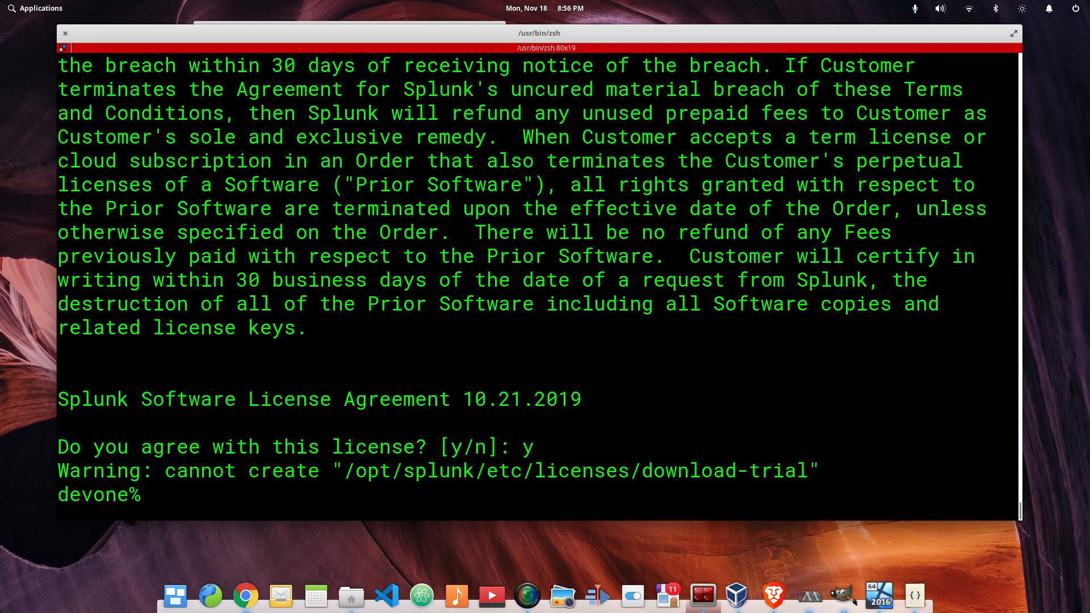
Rerun the splunk start command with sudo and accept the license agreement with y
{"action": "key", "text": "Up"}
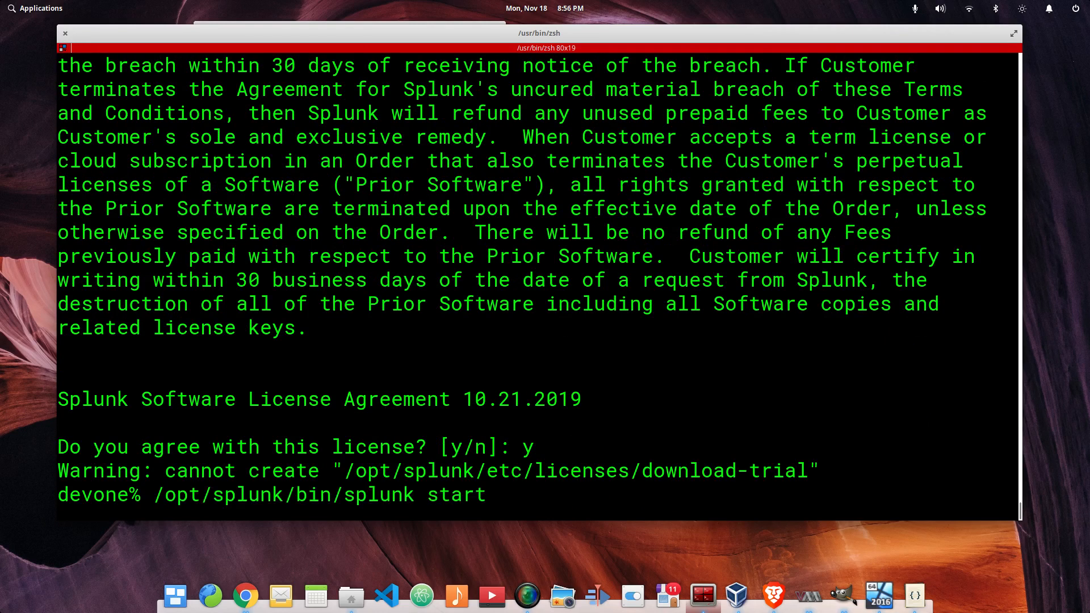
{"action": "key", "text": "ctrl+a"}
{"action": "type", "text": "sudo"}
{"action": "key", "text": "Return"}
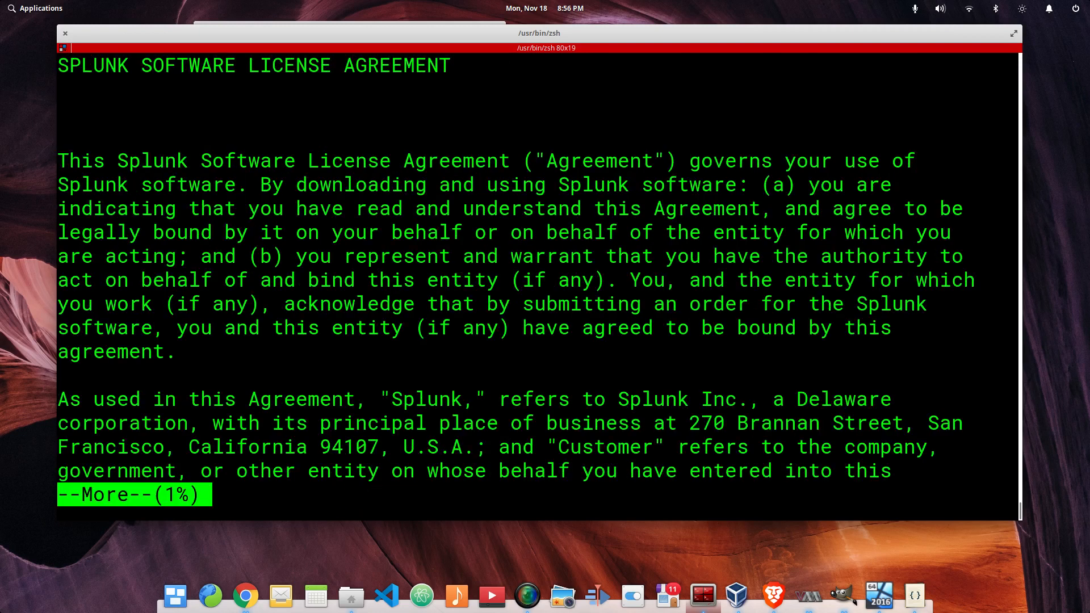
{"action": "key", "text": "space"}
{"action": "key", "text": "space"}
{"action": "key", "text": "space"}
{"action": "key", "text": "space"}
{"action": "key", "text": "space"}
{"action": "key", "text": "space"}
{"action": "key", "text": "space"}
{"action": "key", "text": "space"}
{"action": "key", "text": "space"}
{"action": "key", "text": "space"}
{"action": "key", "text": "space"}
{"action": "key", "text": "space"}
{"action": "key", "text": "space"}
{"action": "key", "text": "space"}
{"action": "key", "text": "space"}
{"action": "key", "text": "space"}
{"action": "key", "text": "space"}
{"action": "key", "text": "space"}
{"action": "key", "text": "space"}
{"action": "key", "text": "space"}
{"action": "key", "text": "space"}
{"action": "key", "text": "space"}
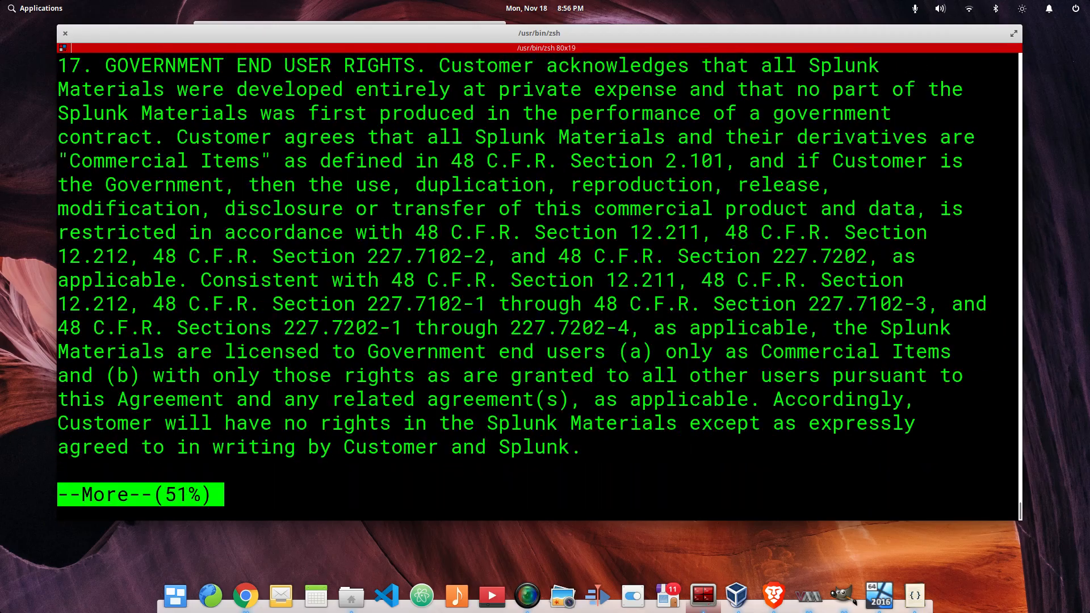
{"action": "key", "text": "space"}
{"action": "key", "text": "space"}
{"action": "key", "text": "space"}
{"action": "key", "text": "space"}
{"action": "key", "text": "space"}
{"action": "key", "text": "space"}
{"action": "key", "text": "space"}
{"action": "key", "text": "space"}
{"action": "key", "text": "space"}
{"action": "key", "text": "space"}
{"action": "key", "text": "space"}
{"action": "key", "text": "space"}
{"action": "key", "text": "space"}
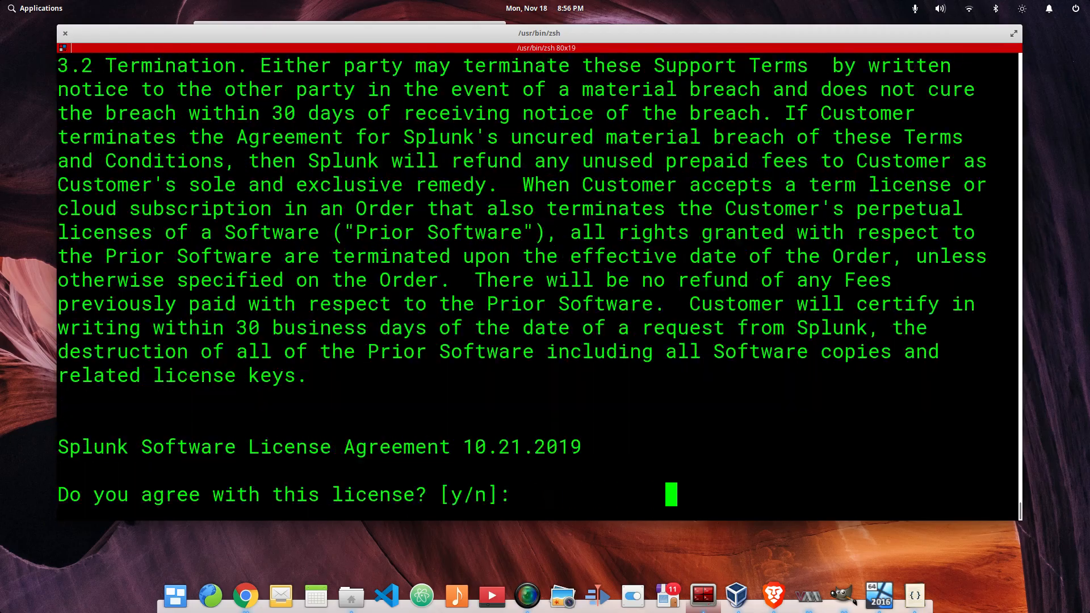
{"action": "type", "text": "y"}
{"action": "key", "text": "Return"}
{"action": "type", "text": "y"}
{"action": "key", "text": "Return"}
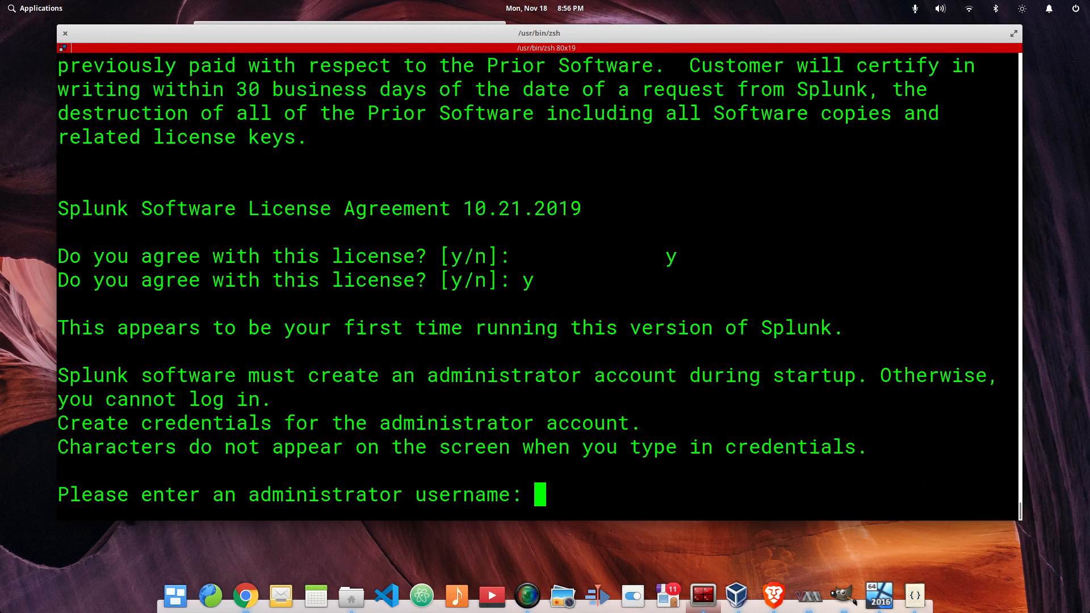
Enter the administrator username, set and confirm a new password, and wait for Splunk to start
{"action": "type", "text": "stix"}
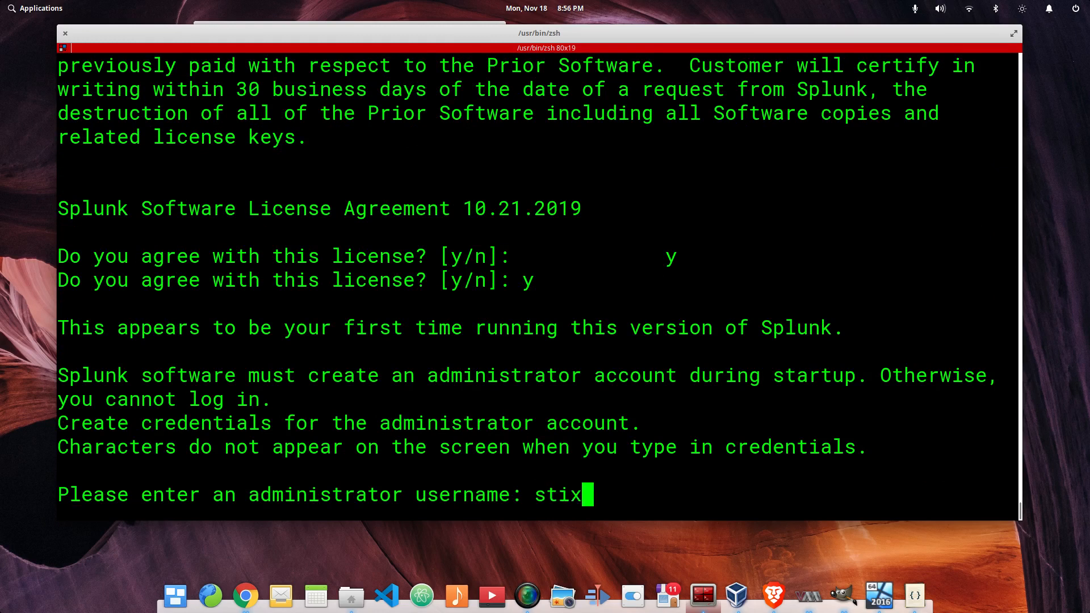
{"action": "key", "text": "BackSpace"}
{"action": "key", "text": "BackSpace"}
{"action": "key", "text": "BackSpace"}
{"action": "key", "text": "BackSpace"}
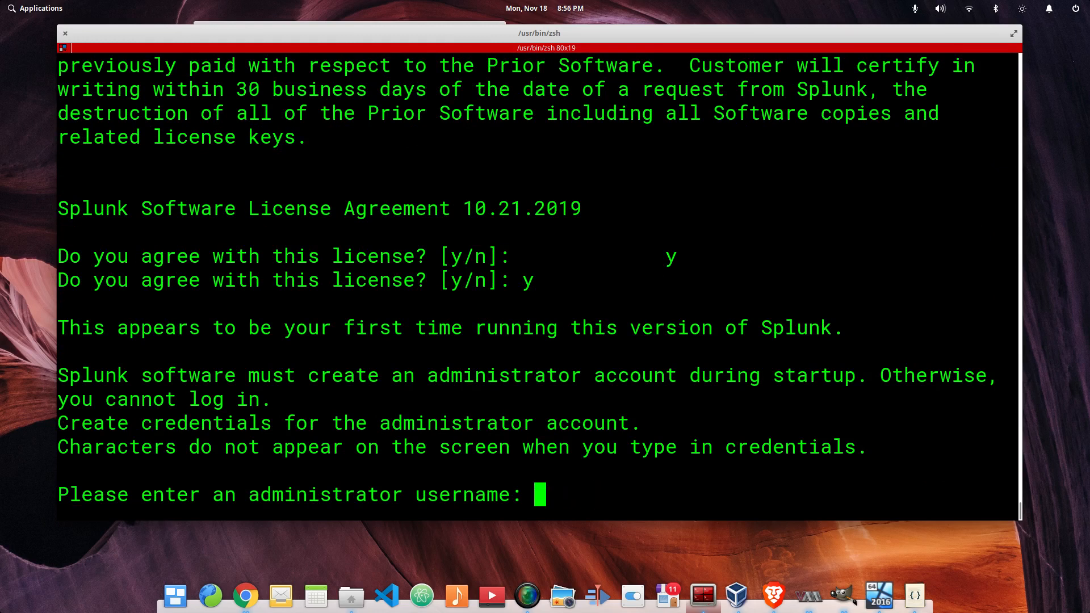
{"action": "type", "text": "stix"}
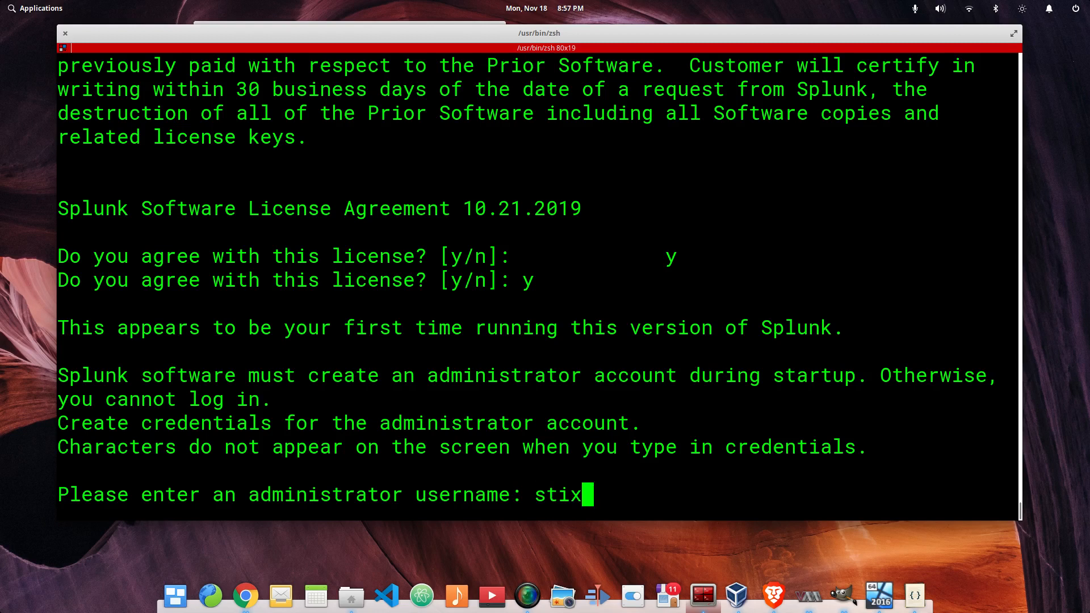
{"action": "key", "text": "Return"}
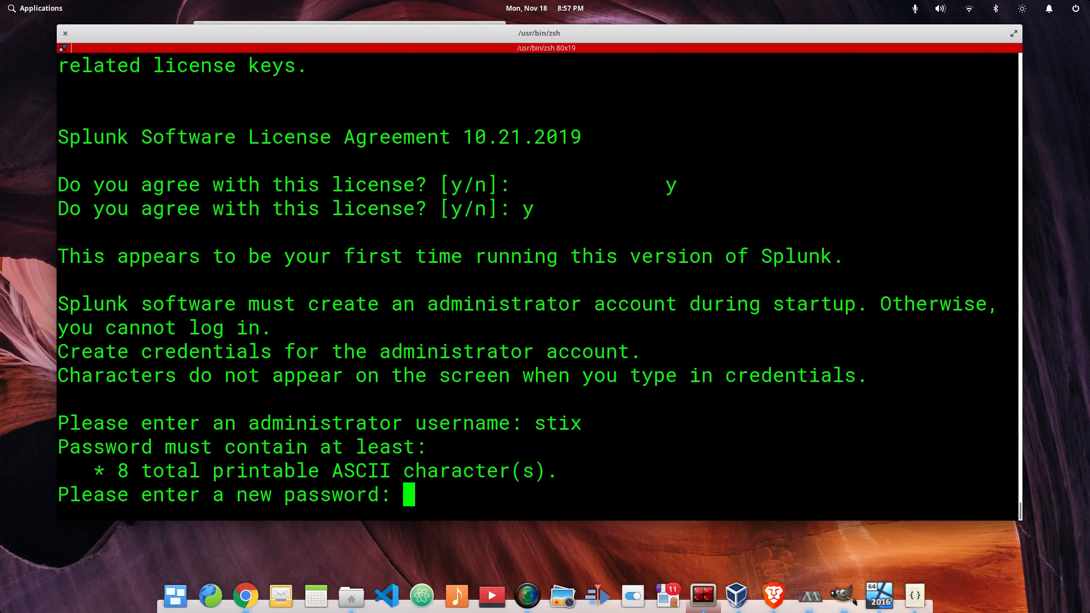
{"action": "key", "text": "Return"}
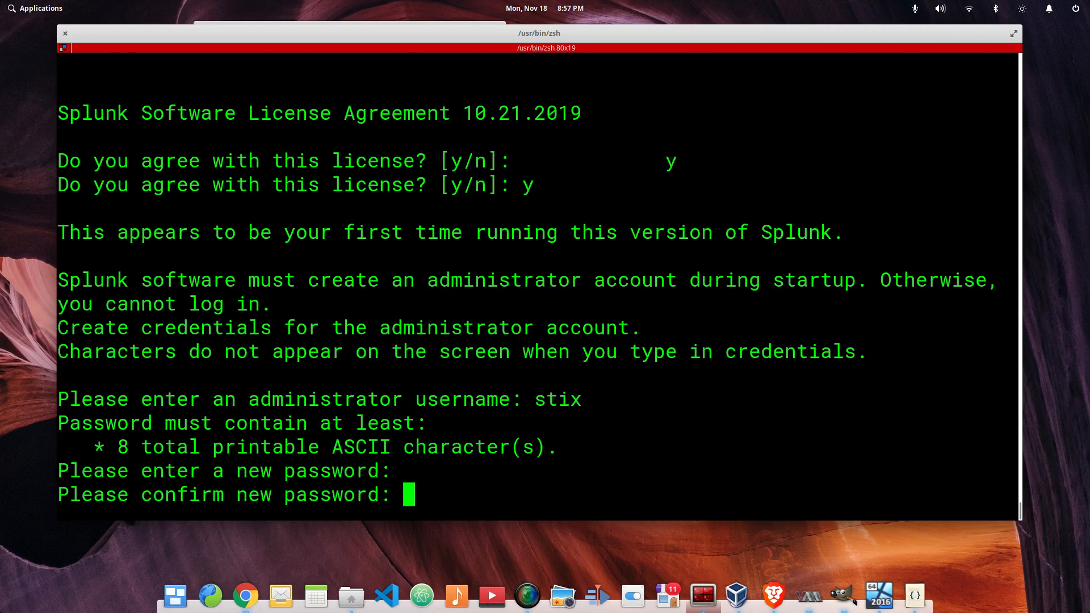
{"action": "key", "text": "Return"}
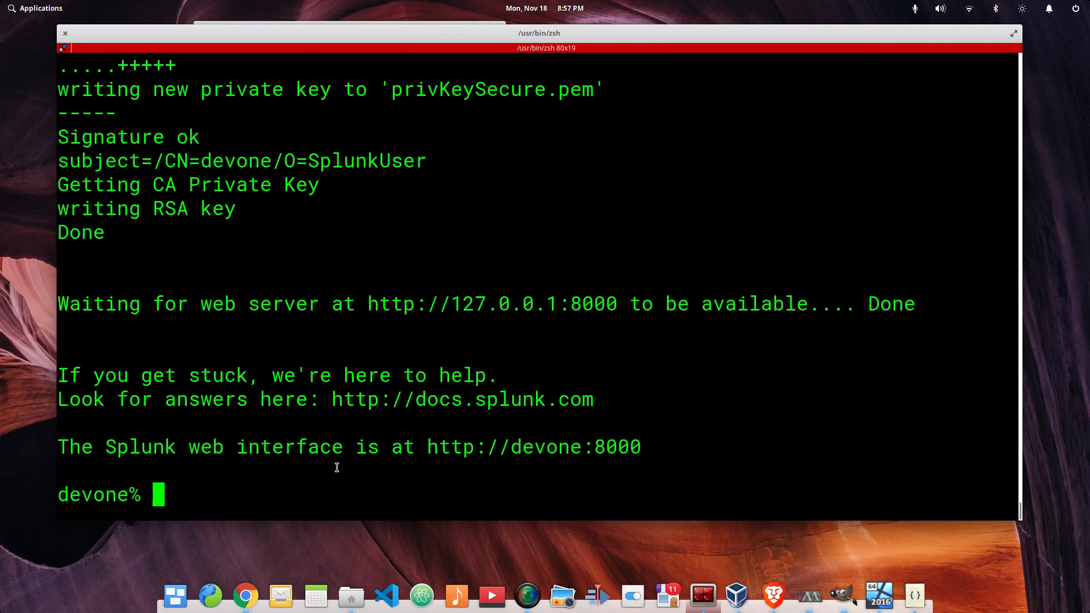
{"action": "left_click", "coordinate": [246, 603]}
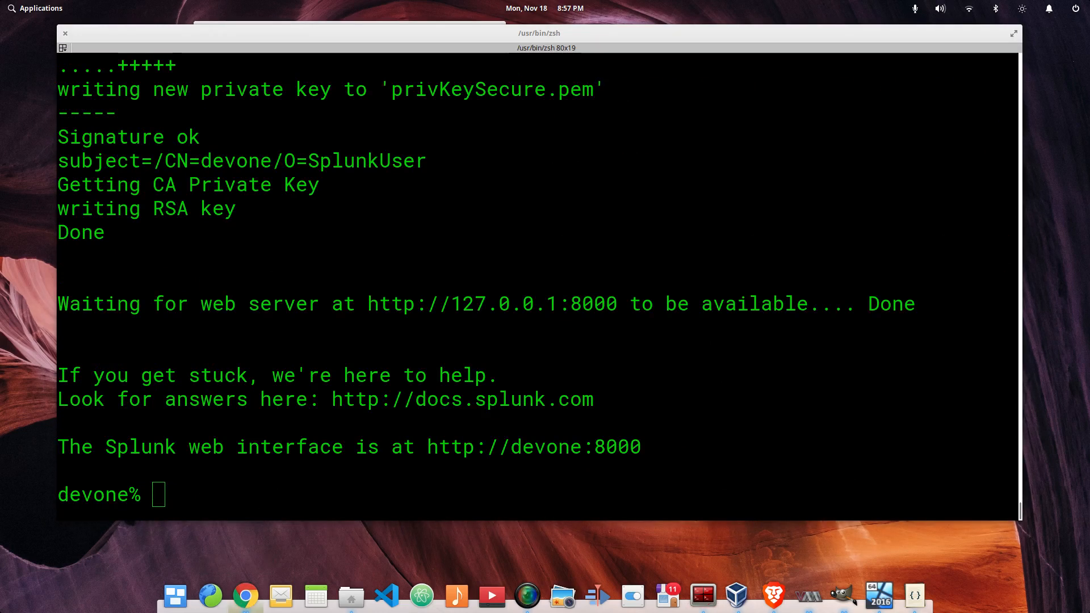
Maximize Chrome, open 127.0.0.1:8000 in a new tab, and sign in with the admin username and password
{"action": "left_click_drag", "start_coordinate": [789, 612], "coordinate": [441, 127]}
{"action": "double_click", "coordinate": [448, 123]}
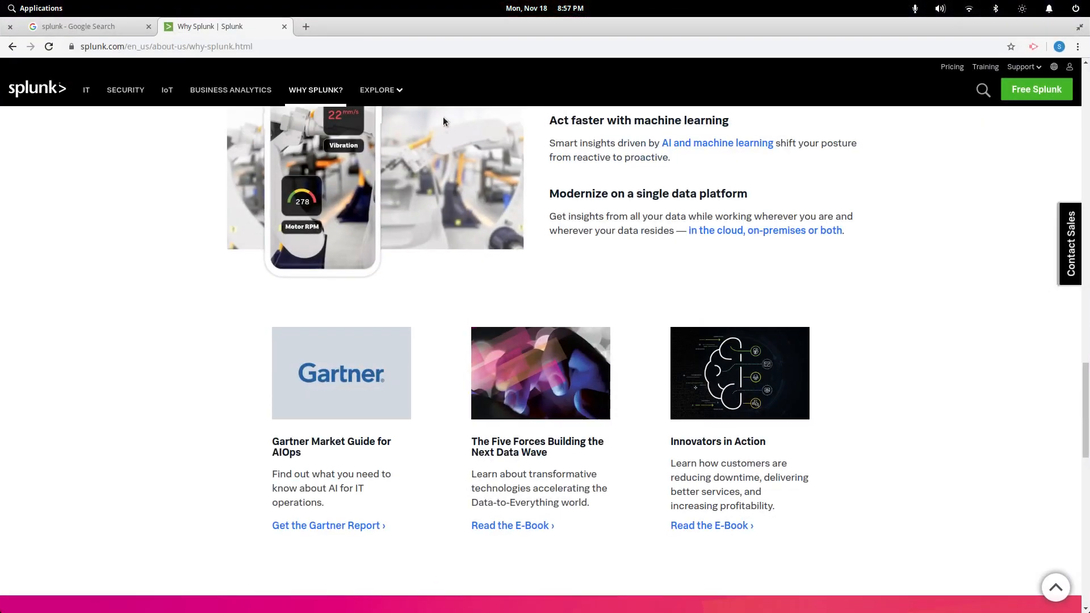
{"action": "left_click", "coordinate": [301, 26]}
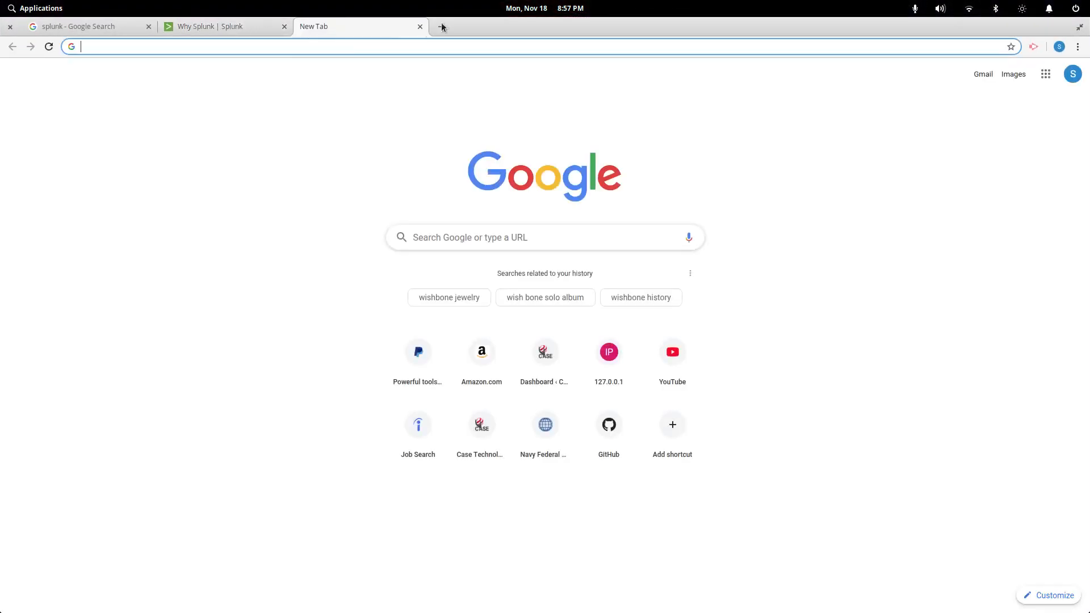
{"action": "type", "text": "127"}
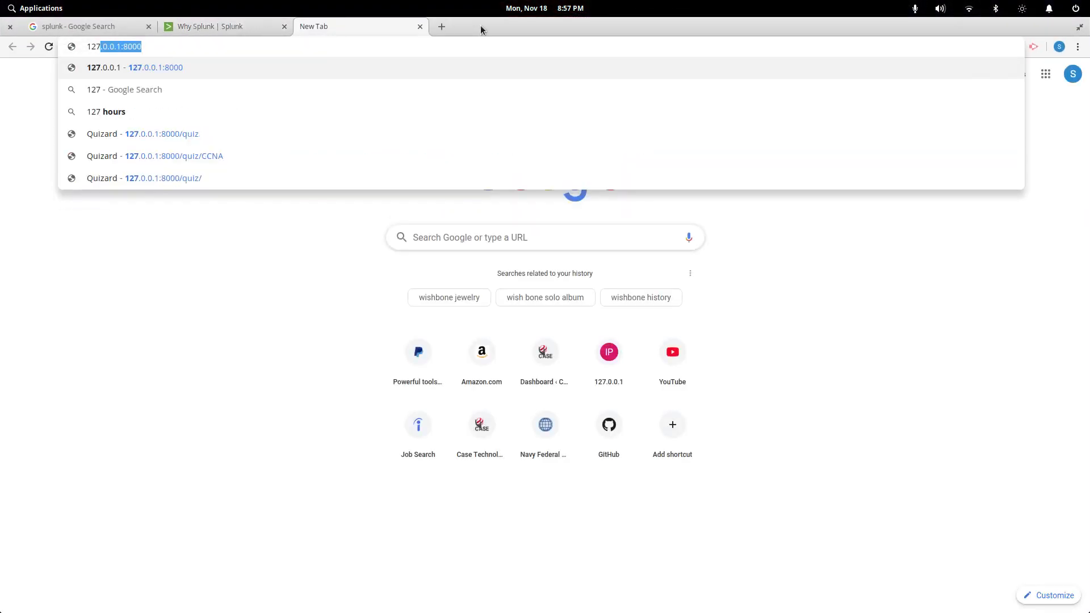
{"action": "key", "text": "Return"}
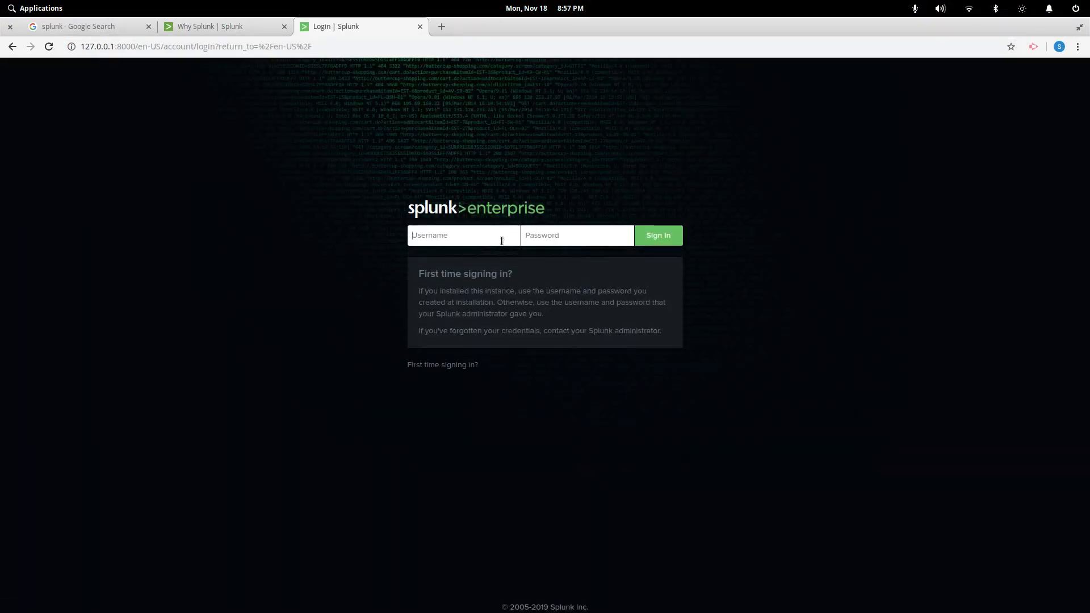
{"action": "type", "text": "stix"}
{"action": "key", "text": "Tab"}
{"action": "type", "text": "changeme"}
{"action": "key", "text": "Return"}
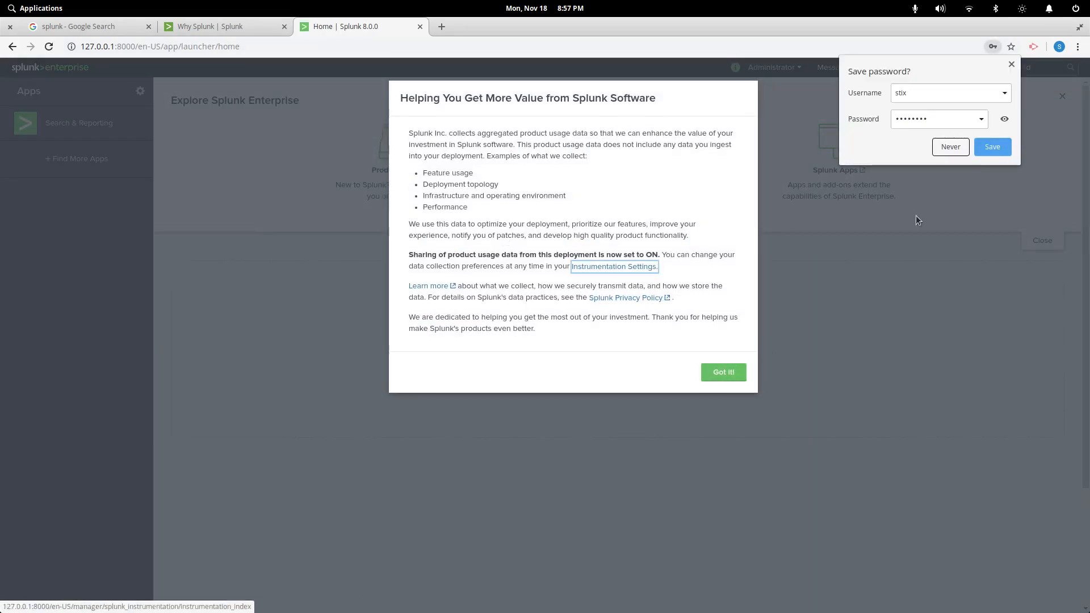
Dismiss the save-password offer, read the usage-data notice, and open Instrumentation Settings in a new tab
{"action": "left_click", "coordinate": [951, 153]}
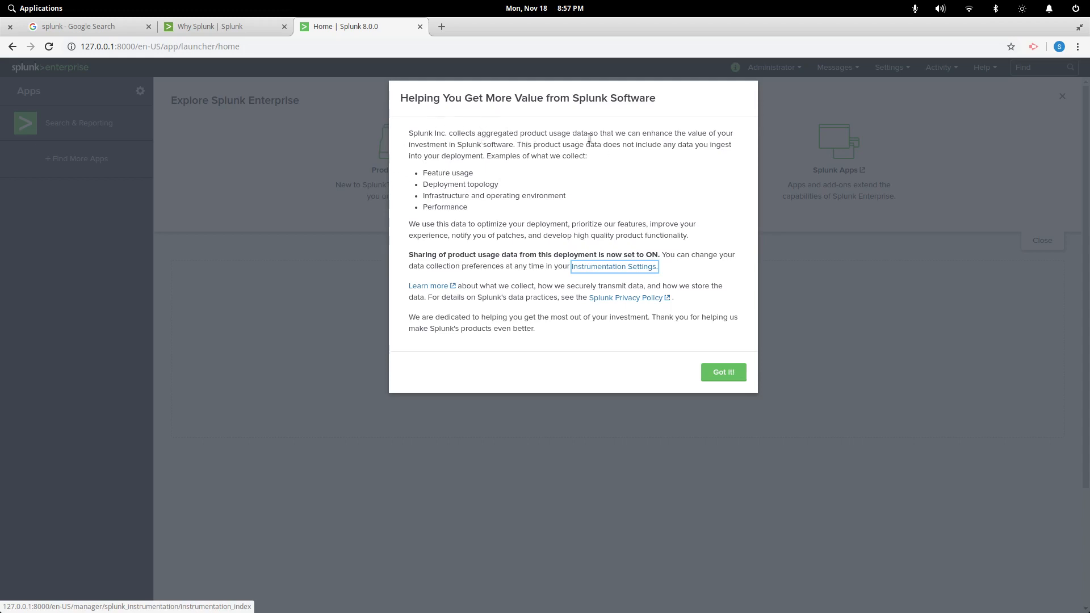
{"action": "left_click_drag", "start_coordinate": [578, 135], "coordinate": [698, 184]}
{"action": "left_click", "coordinate": [568, 209]}
{"action": "left_click_drag", "start_coordinate": [462, 173], "coordinate": [503, 186]}
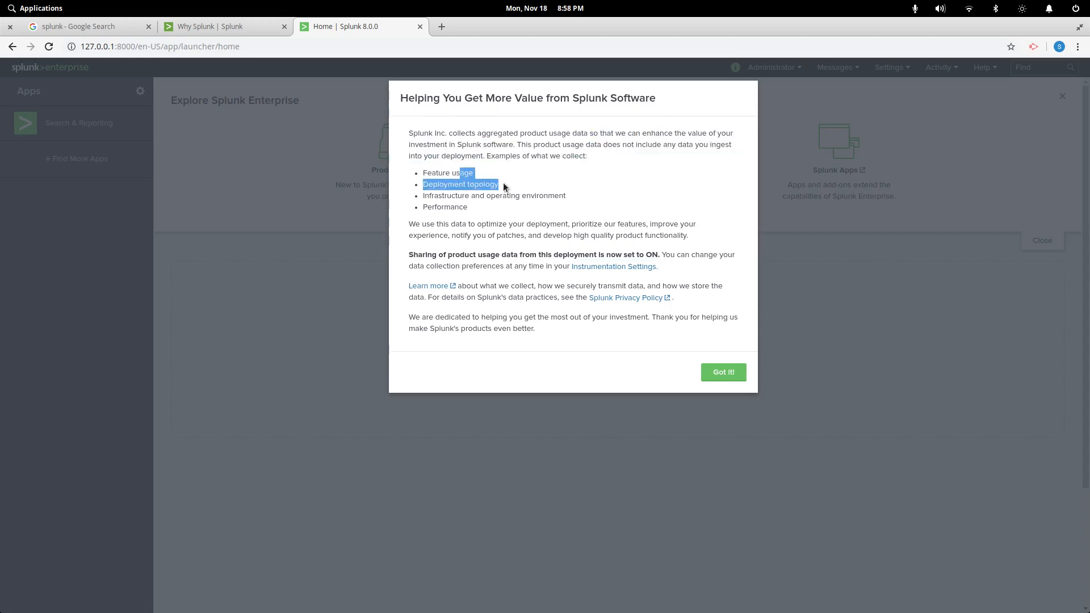
{"action": "left_click_drag", "start_coordinate": [569, 193], "coordinate": [593, 205]}
{"action": "left_click", "coordinate": [641, 173]}
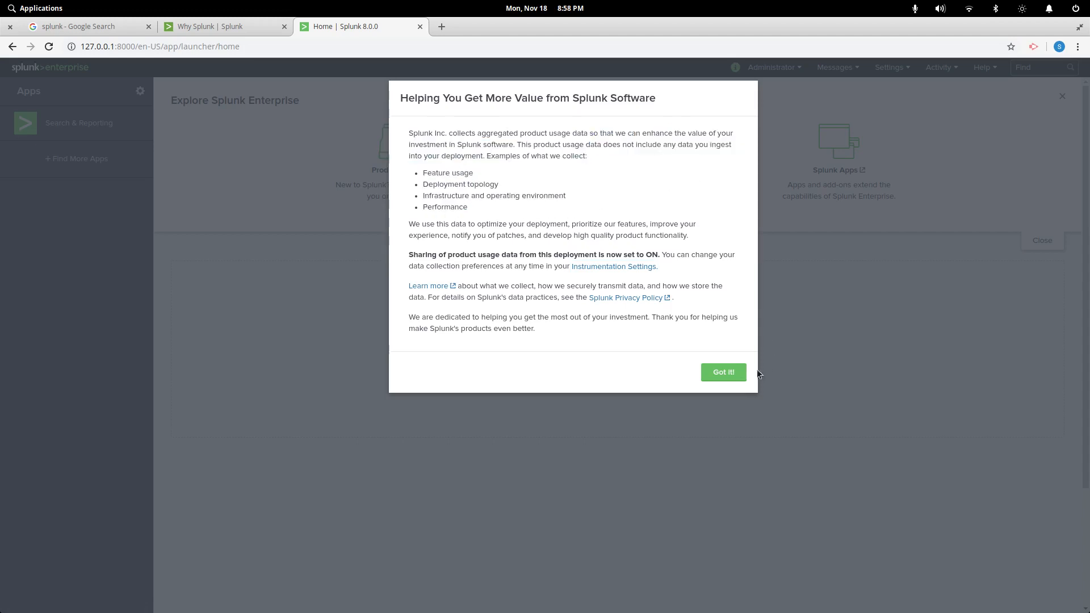
{"action": "left_click", "coordinate": [725, 379]}
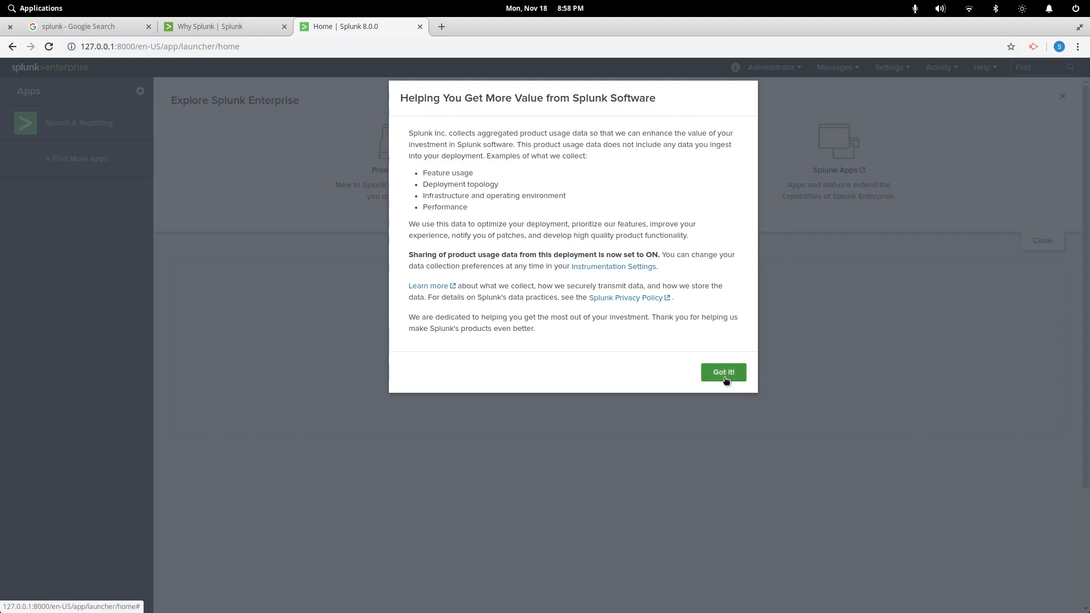
{"action": "middle_click", "coordinate": [639, 267]}
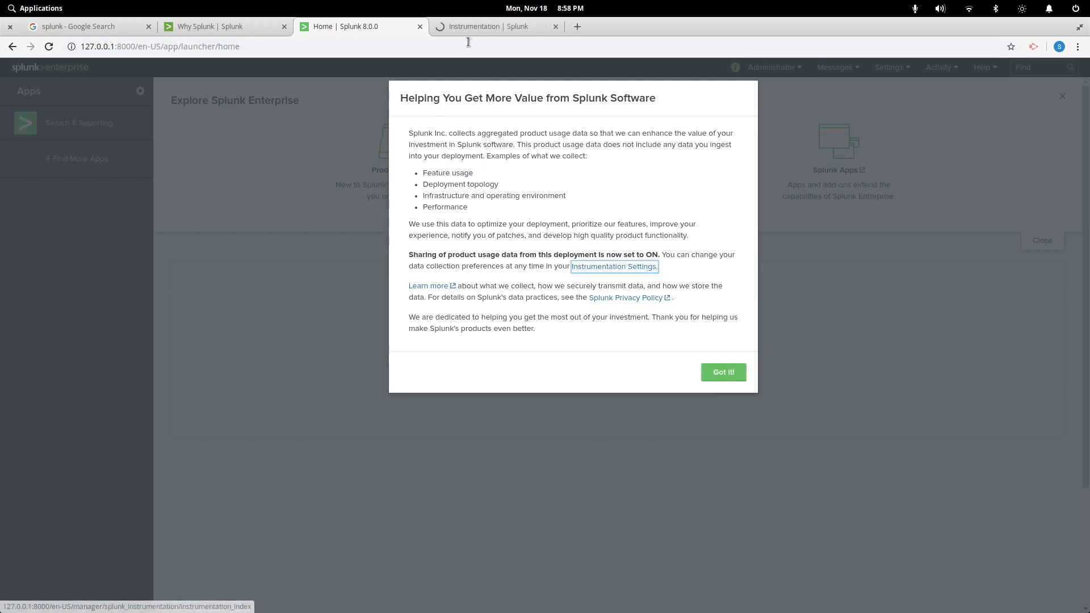
{"action": "left_click", "coordinate": [471, 29]}
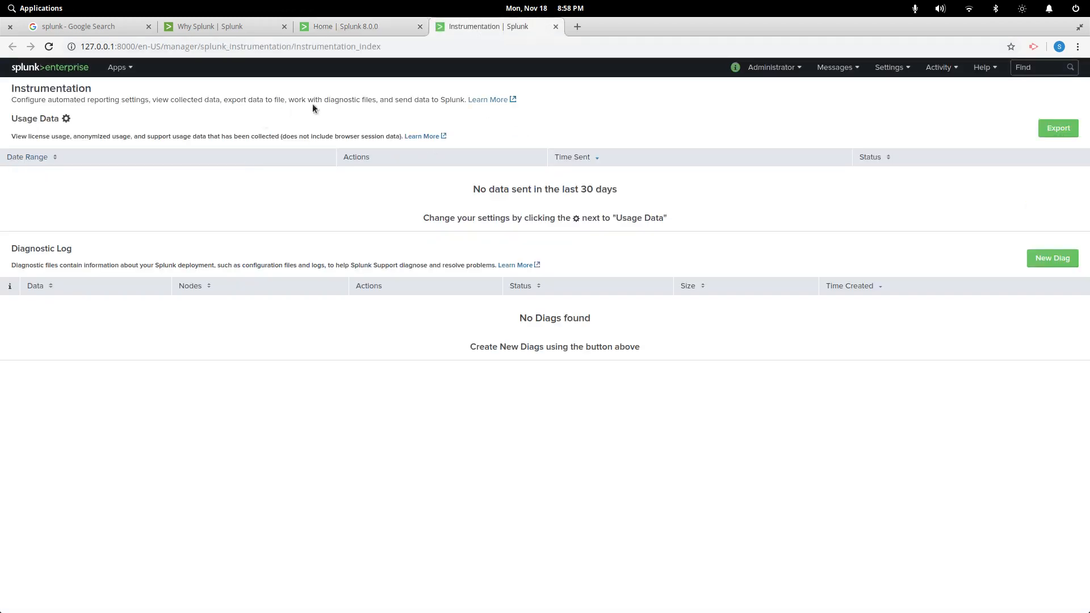
Review the Usage Data sharing settings: Aggregated and Support data are both disabled
{"action": "left_click", "coordinate": [65, 118]}
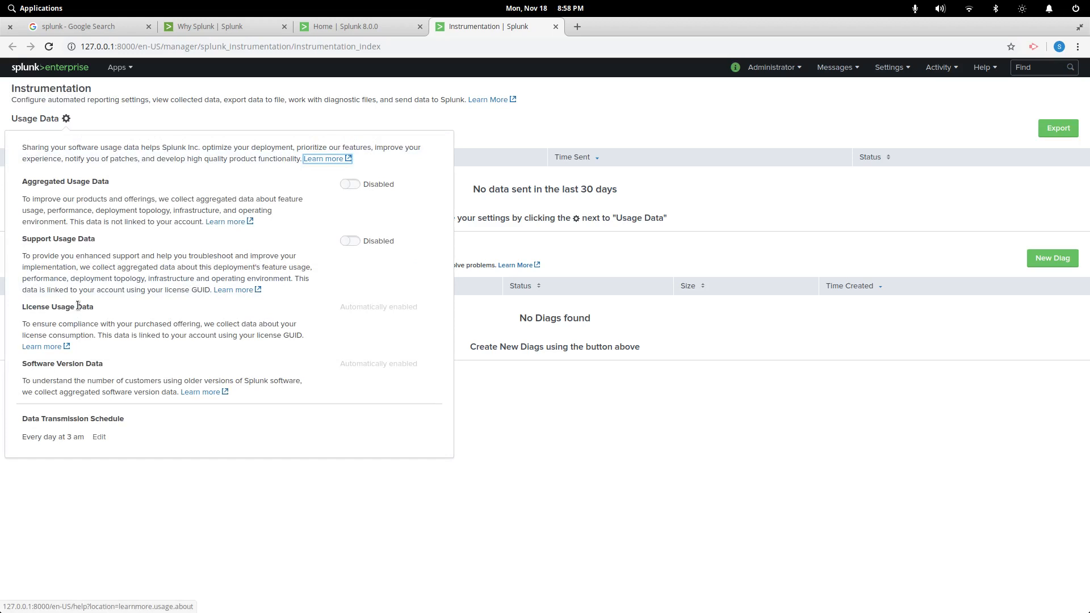
{"action": "left_click", "coordinate": [387, 26]}
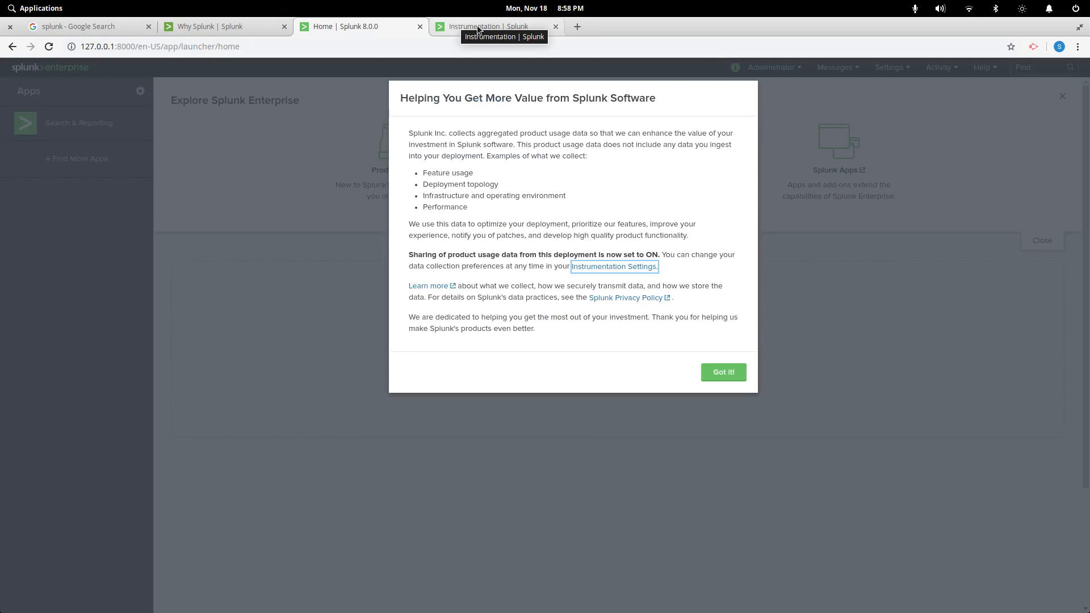
{"action": "left_click", "coordinate": [478, 28]}
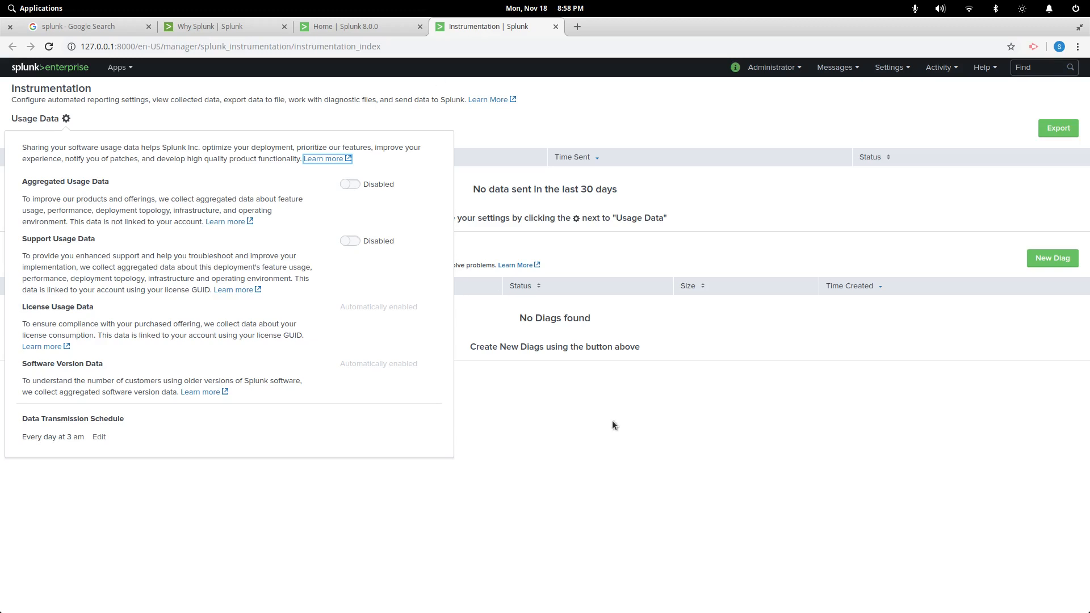
{"action": "left_click", "coordinate": [503, 377]}
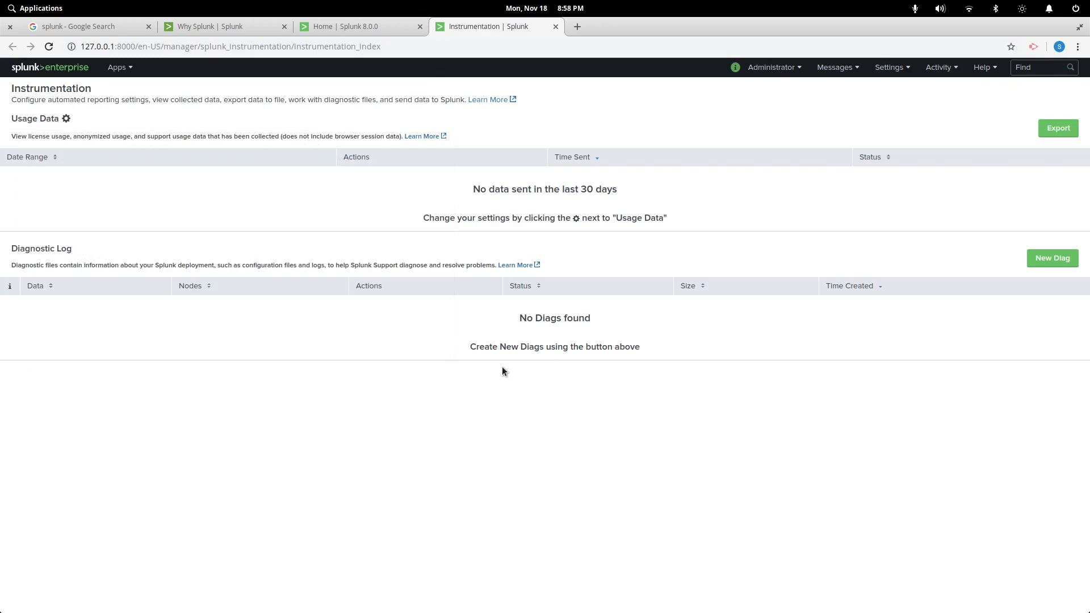
Glance at the Administrator and Apps menus, then return to the Splunk home page
{"action": "left_click", "coordinate": [787, 68]}
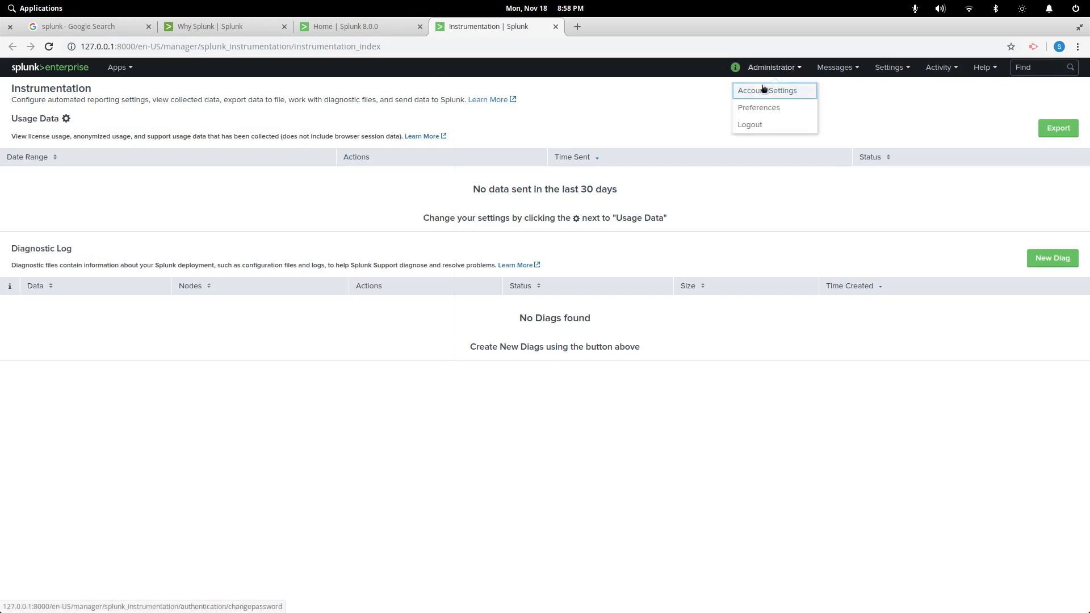
{"action": "double_click", "coordinate": [201, 149]}
{"action": "left_click", "coordinate": [114, 69]}
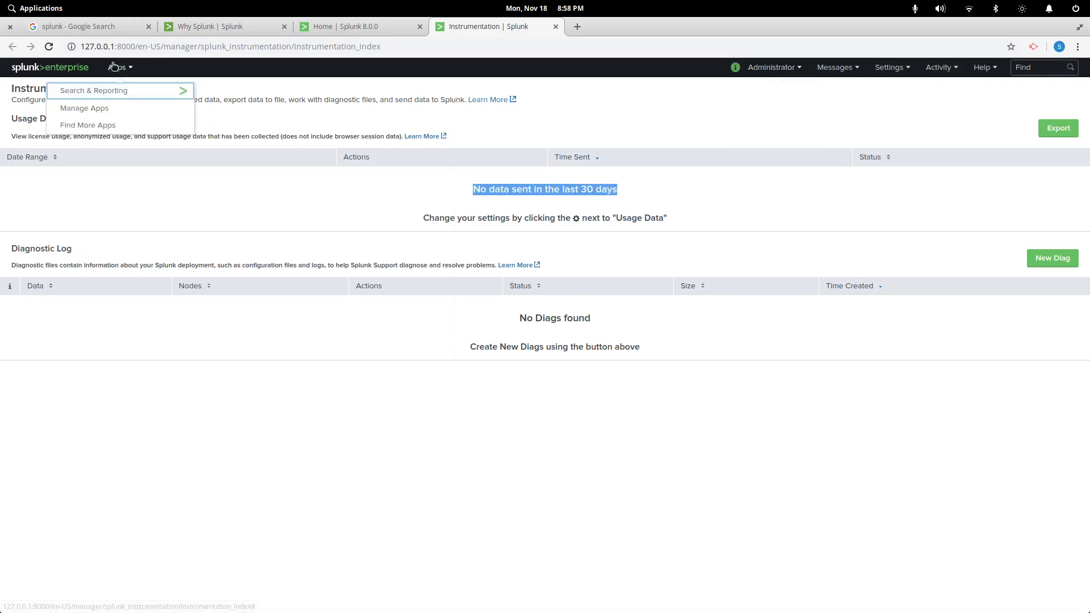
{"action": "left_click", "coordinate": [52, 68]}
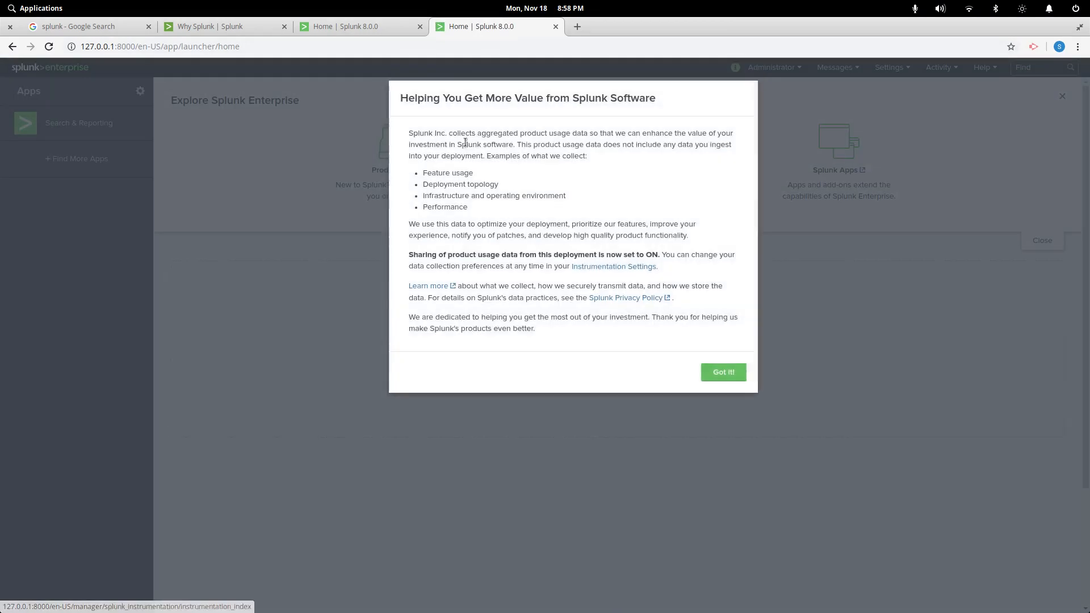
Dismiss the usage-data notice, postpone the Python migration notice two weeks, and open Search & Reporting
{"action": "left_click", "coordinate": [724, 372]}
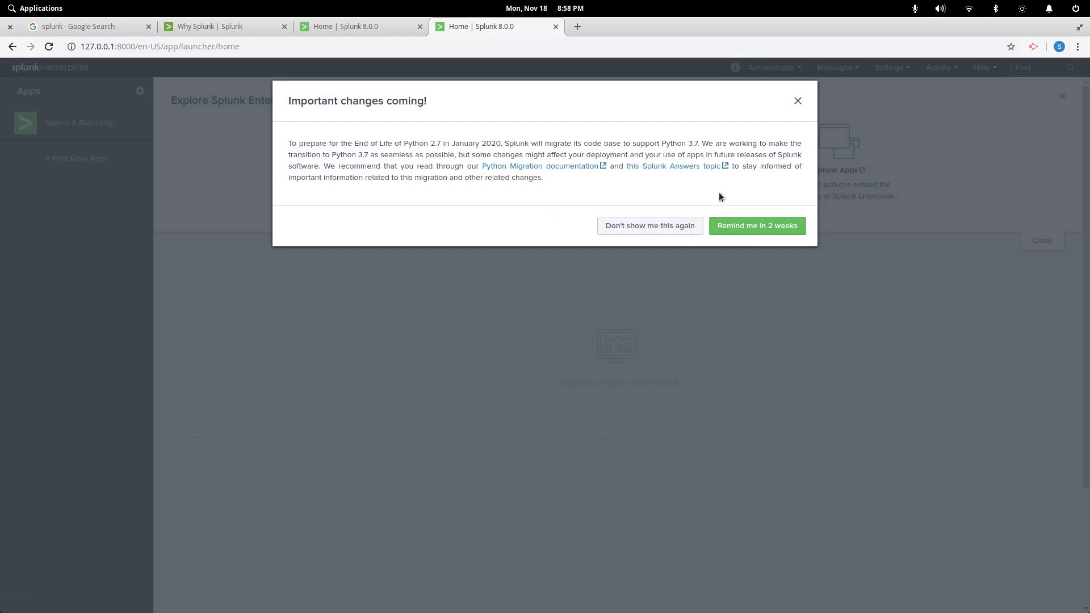
{"action": "left_click", "coordinate": [725, 230]}
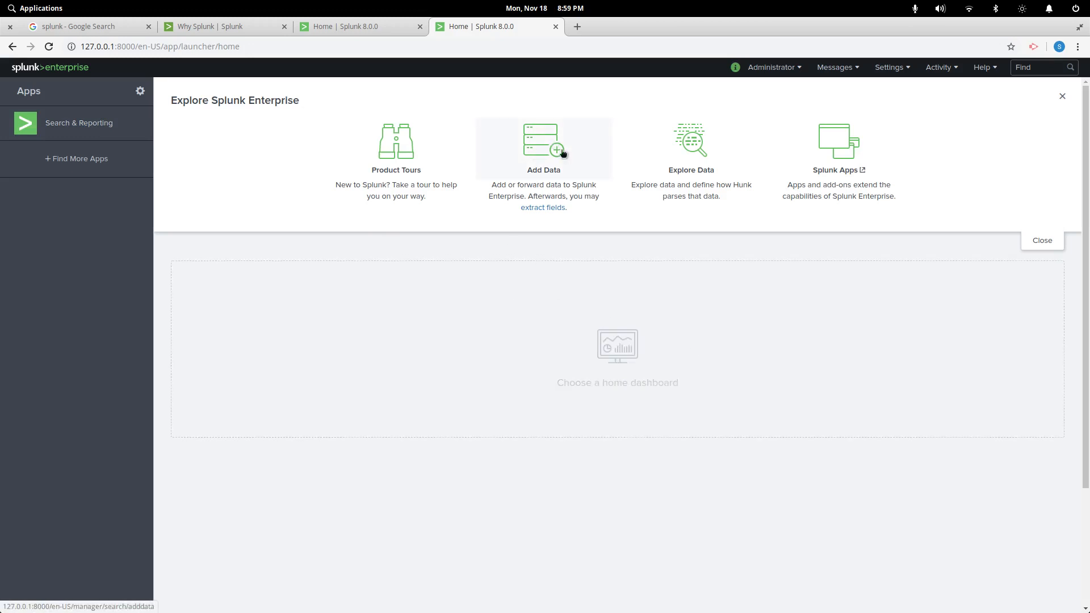
{"action": "left_click", "coordinate": [101, 136]}
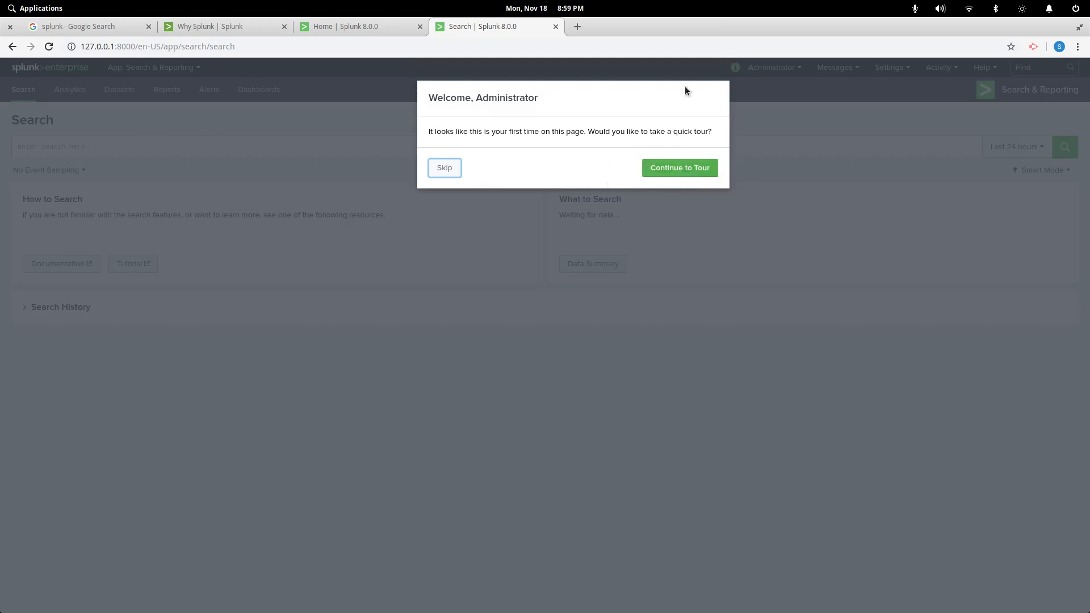
Start the search quick tour and advance through the time range, event highlighting and fields sidebar slides
{"action": "left_click", "coordinate": [667, 173]}
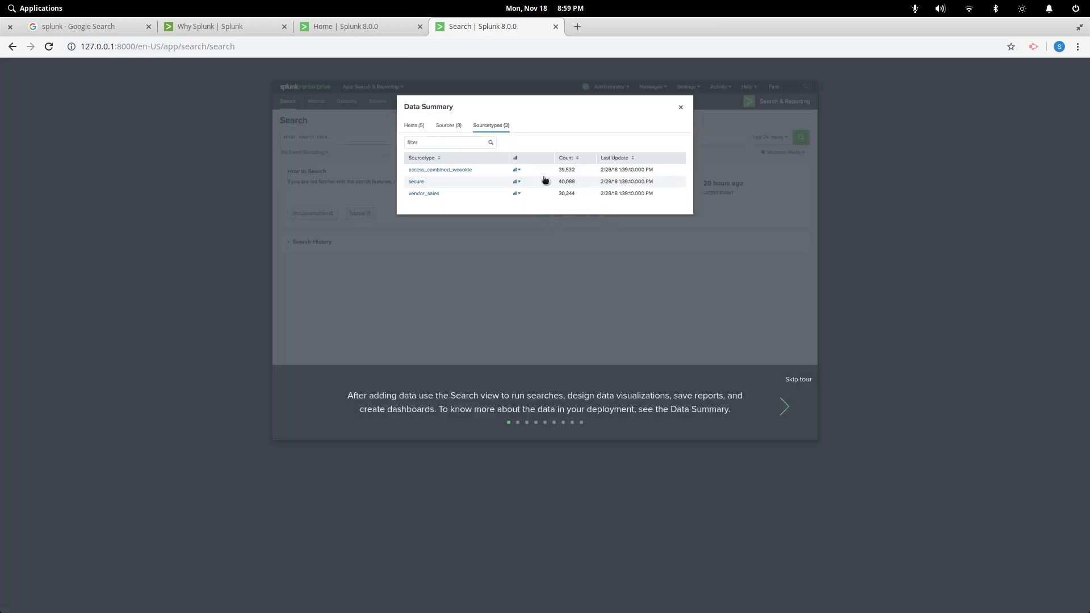
{"action": "left_click", "coordinate": [784, 406]}
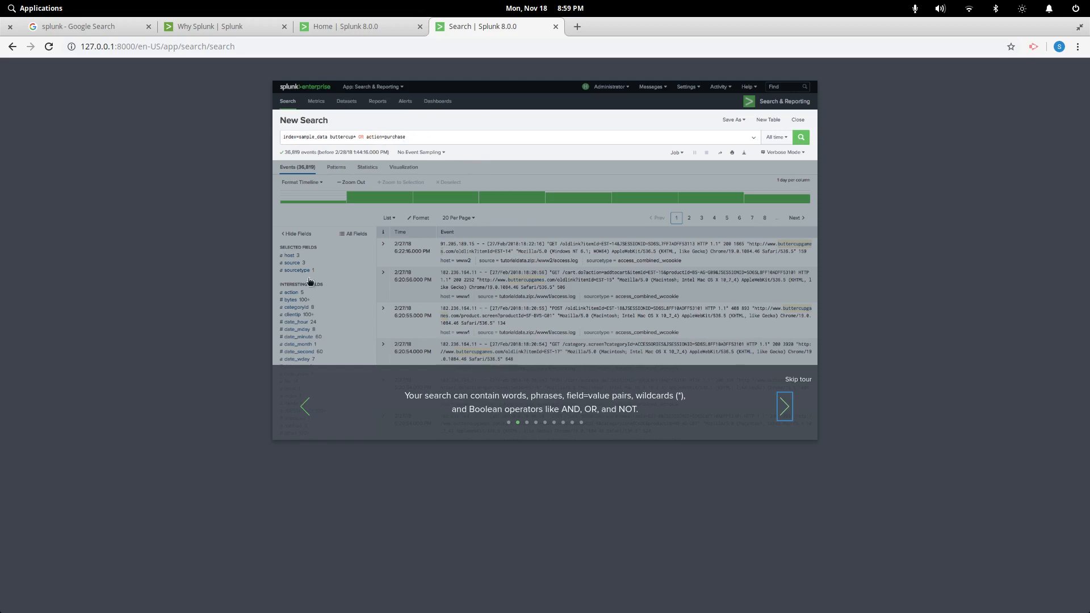
{"action": "left_click", "coordinate": [785, 407]}
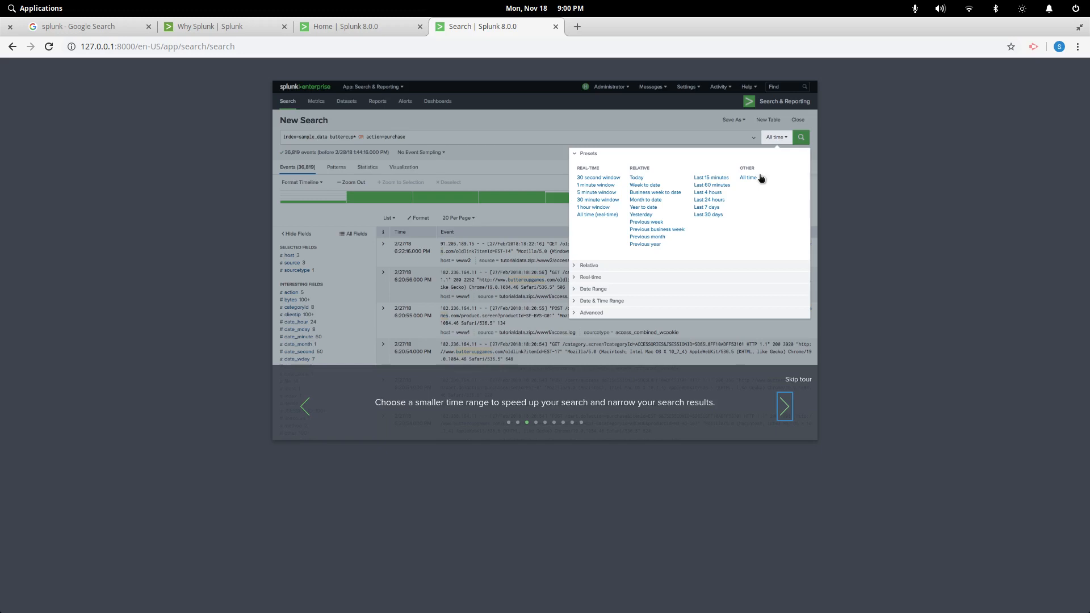
{"action": "left_click", "coordinate": [785, 409]}
{"action": "left_click", "coordinate": [785, 407]}
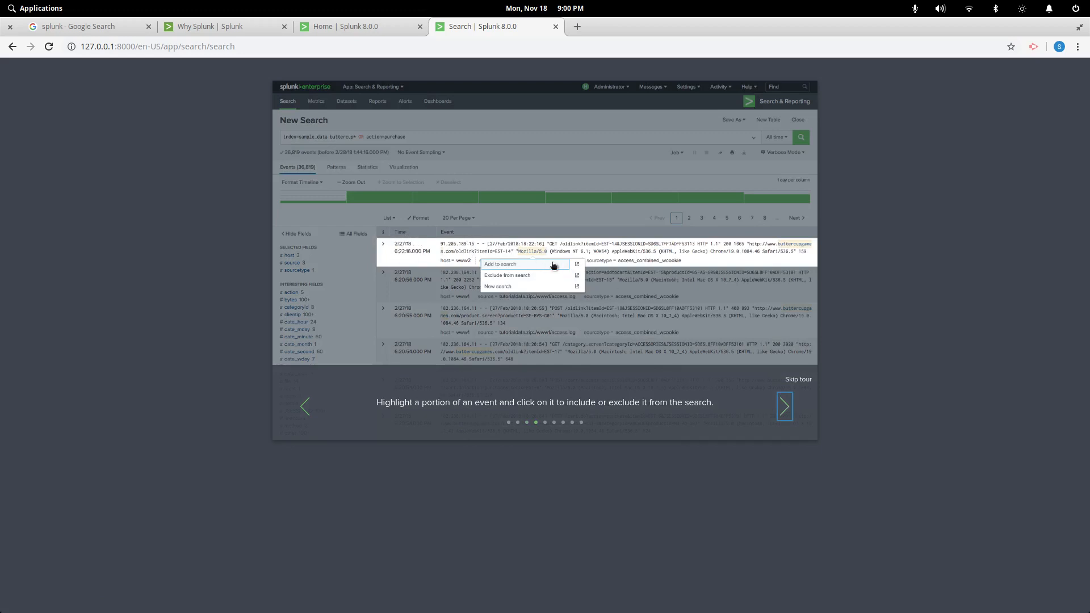
{"action": "left_click", "coordinate": [786, 407]}
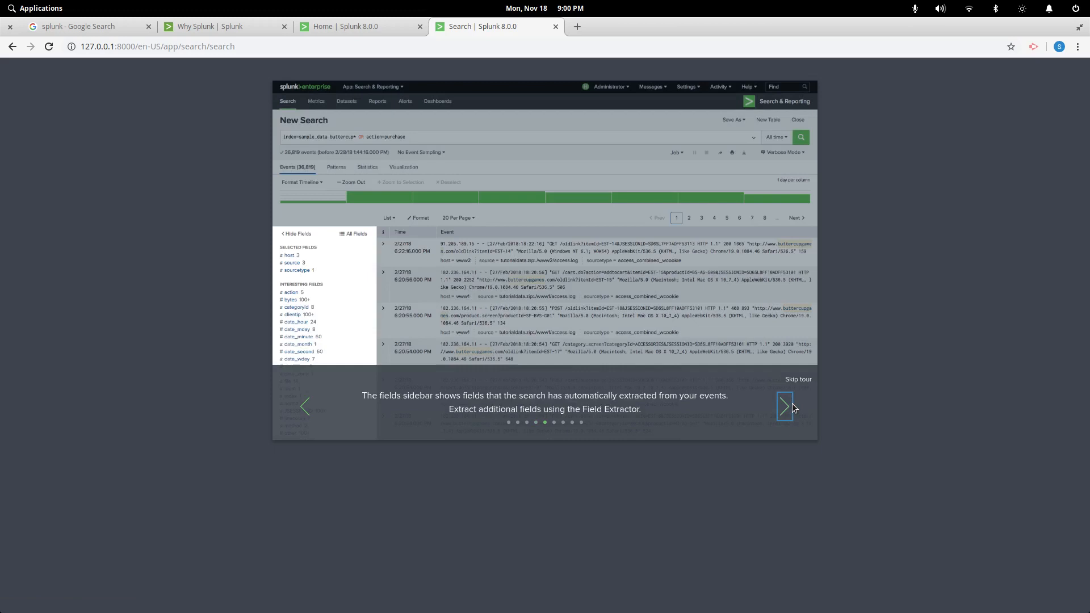
{"action": "key", "text": "ctrl+plus"}
{"action": "key", "text": "ctrl+plus"}
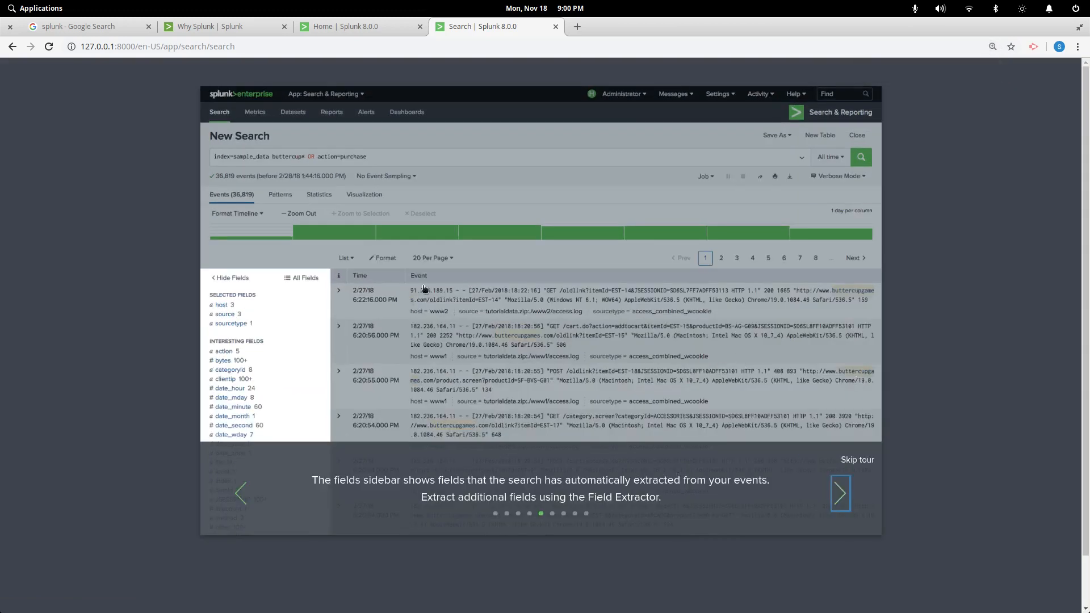
Continue through the field summary, visualization and chart formatting slides, then finish with Try it now
{"action": "left_click", "coordinate": [842, 488]}
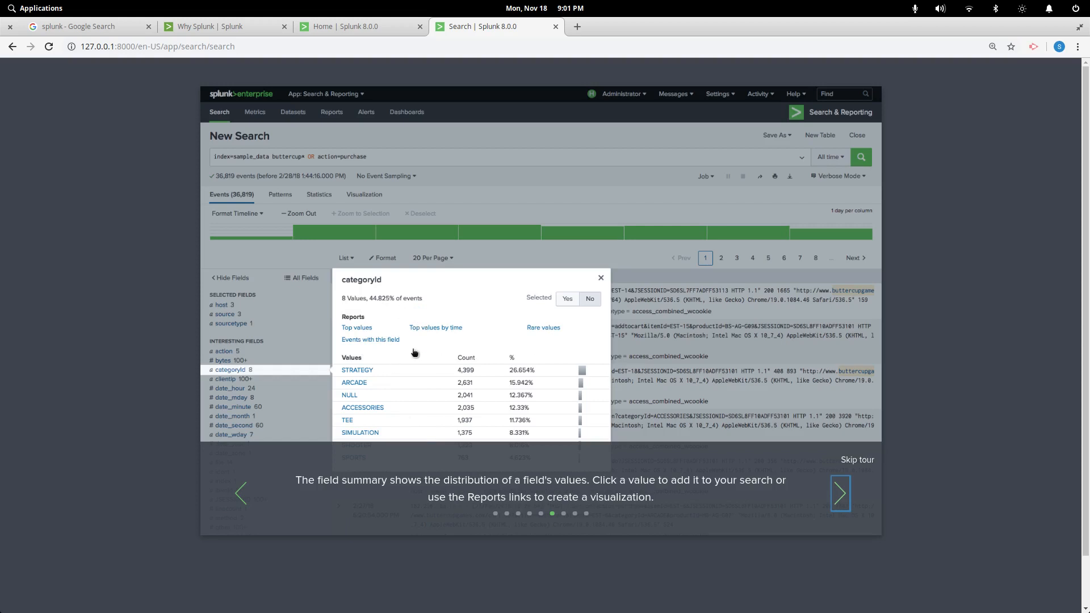
{"action": "left_click", "coordinate": [839, 492]}
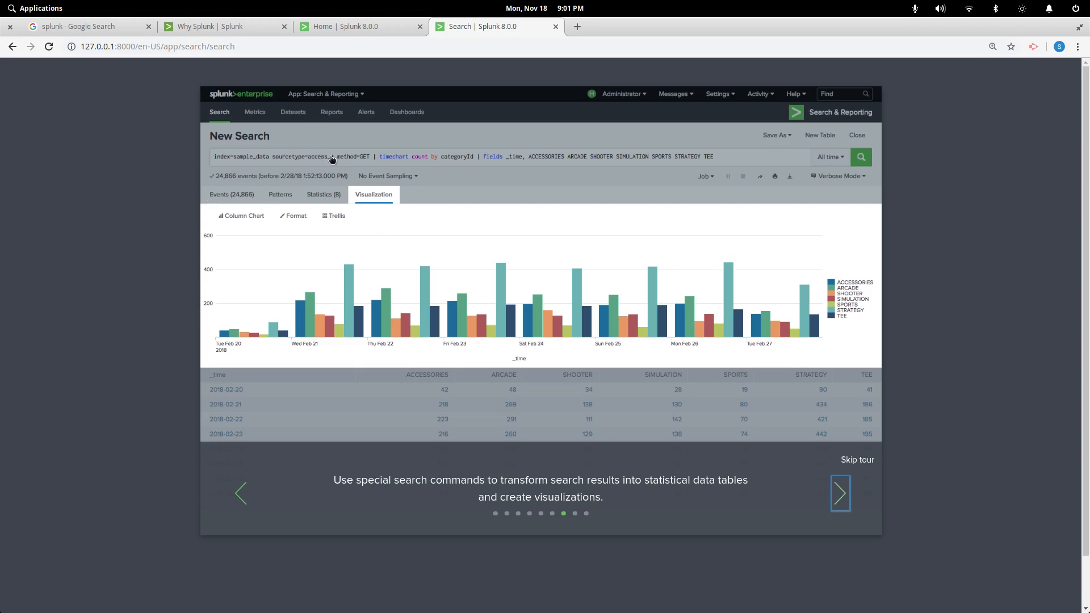
{"action": "left_click", "coordinate": [841, 491]}
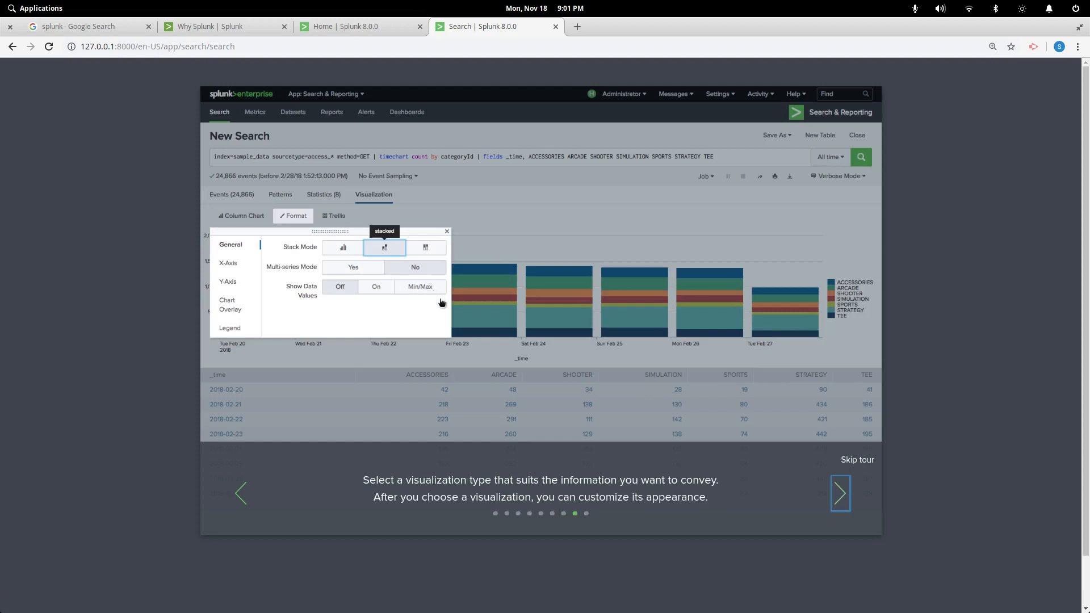
{"action": "left_click", "coordinate": [840, 493]}
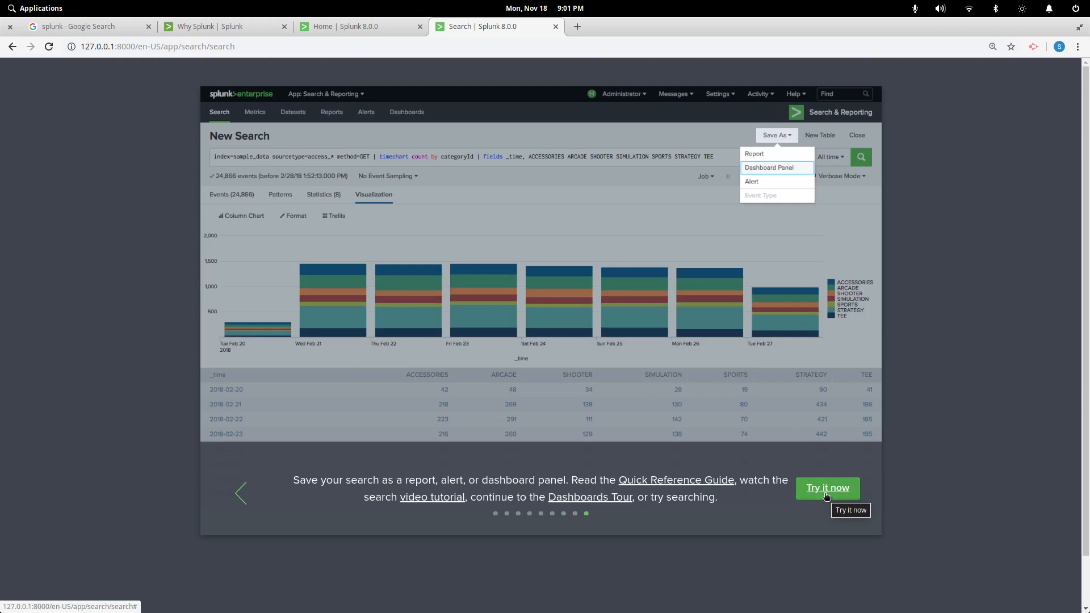
{"action": "left_click", "coordinate": [828, 493]}
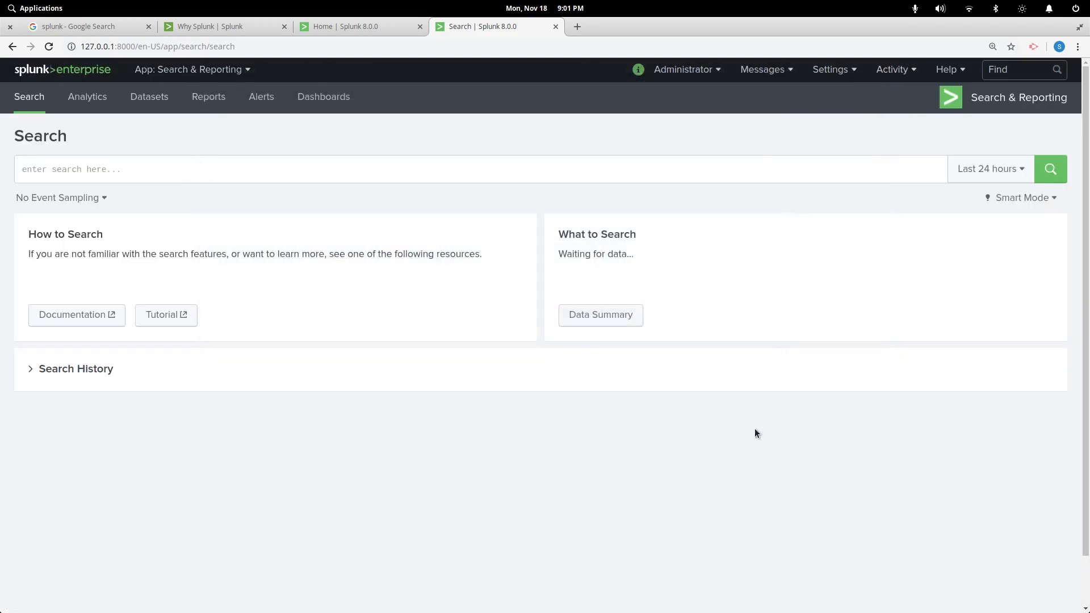
Expand Search History (No results found), check the Administrator menu, then go to Analytics
{"action": "left_click", "coordinate": [63, 369]}
{"action": "left_click", "coordinate": [99, 370]}
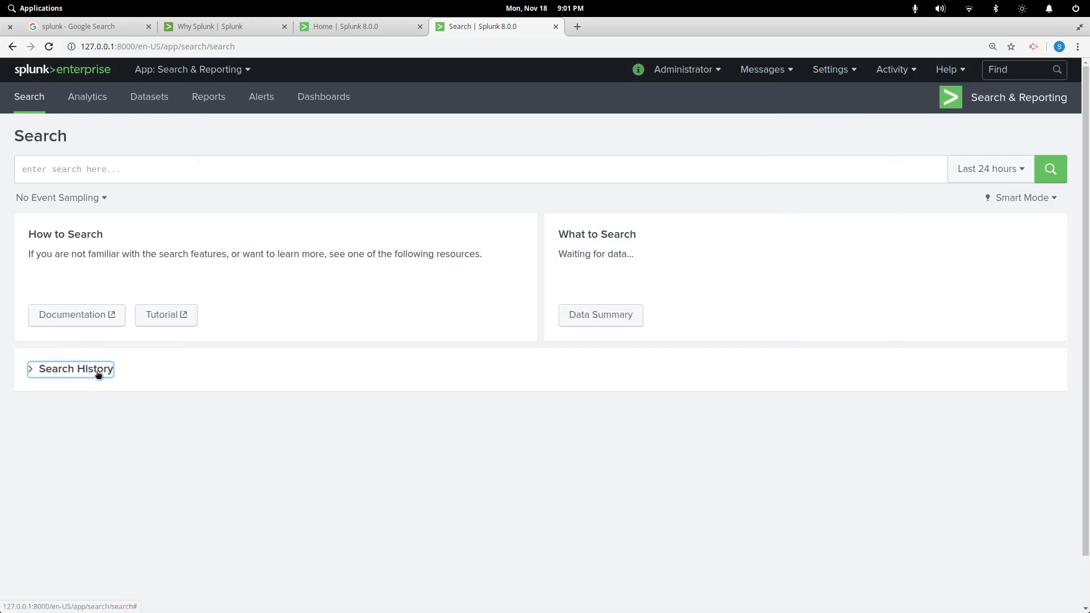
{"action": "left_click", "coordinate": [85, 375]}
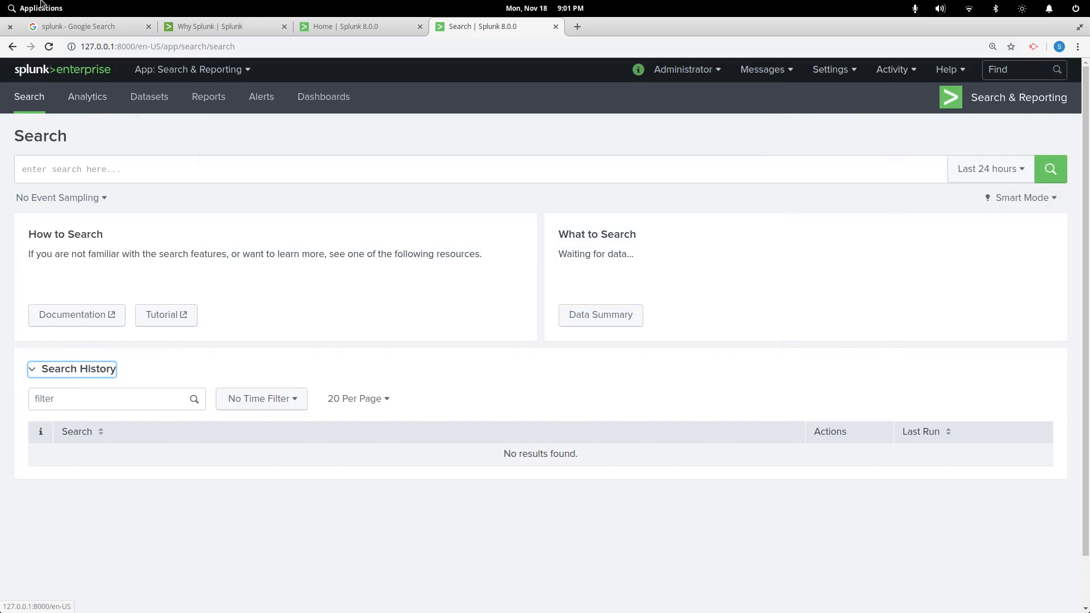
{"action": "left_click", "coordinate": [715, 72]}
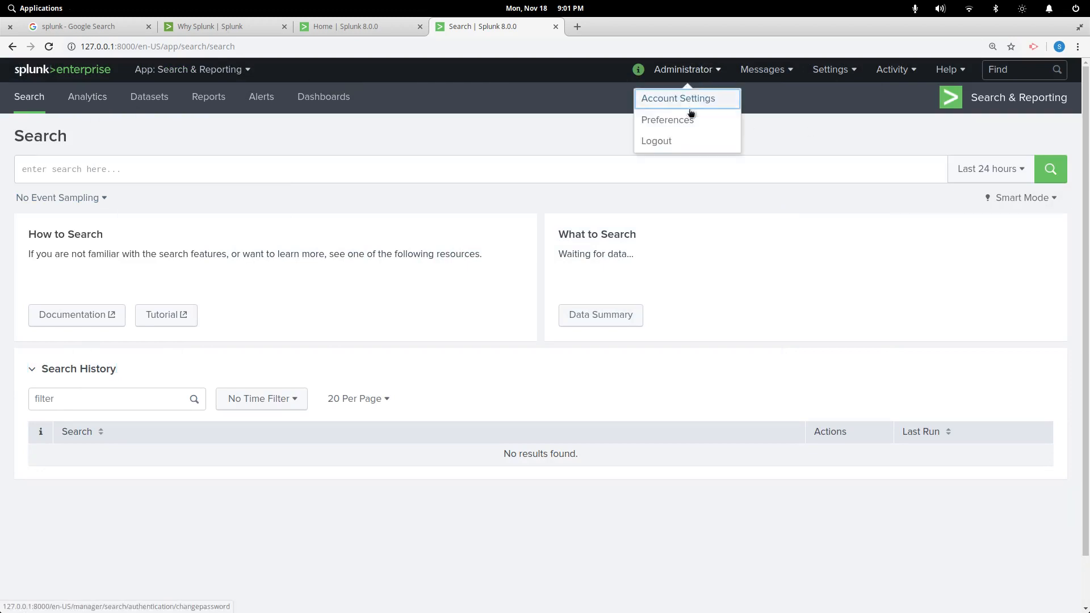
{"action": "left_click", "coordinate": [844, 150]}
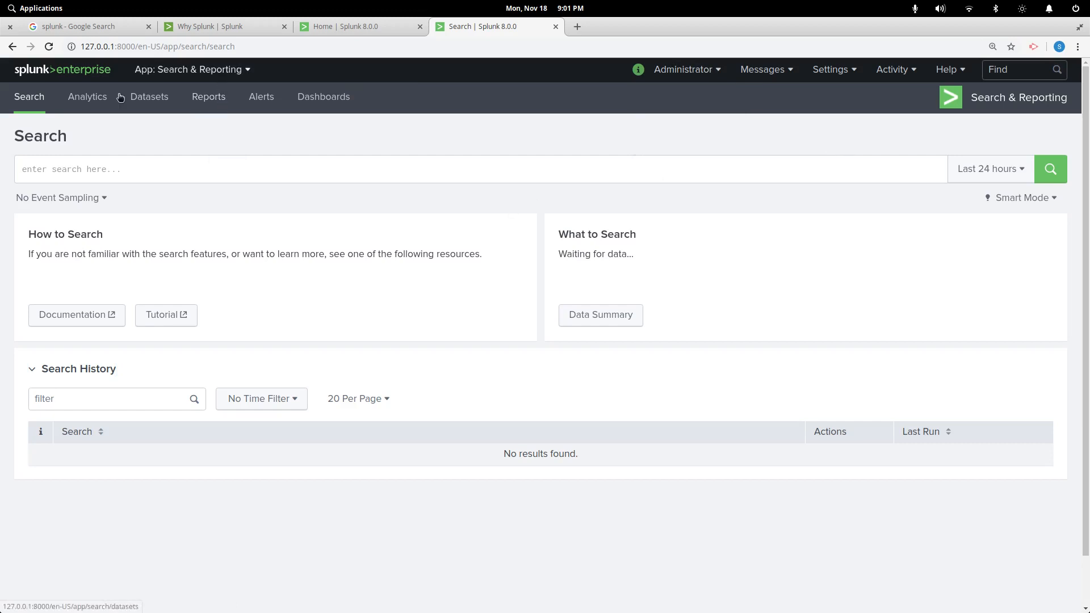
{"action": "left_click", "coordinate": [89, 102]}
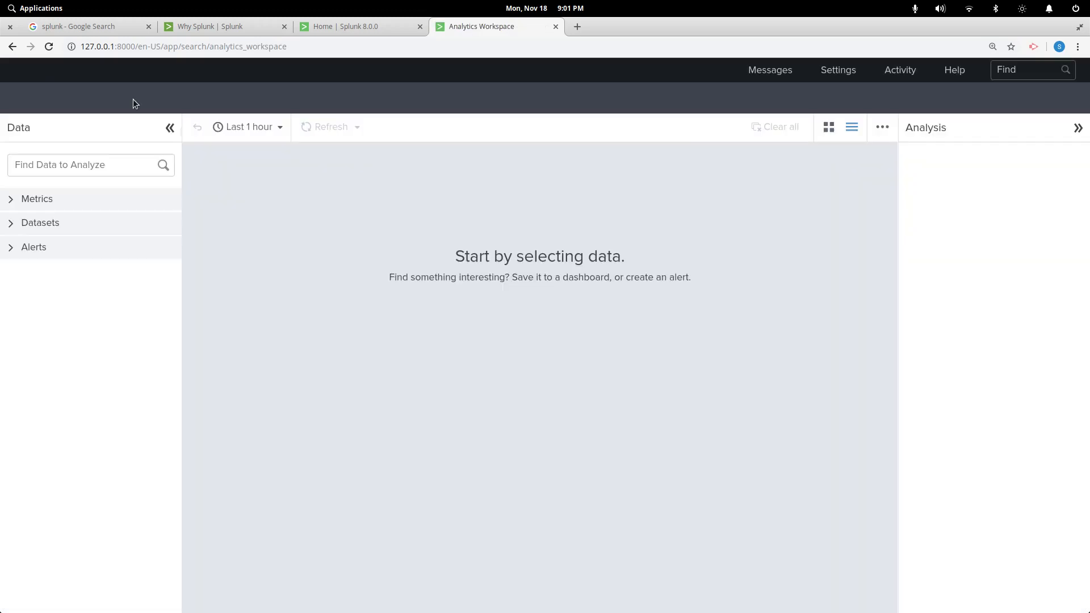
Expand the Metrics, Datasets and Alerts sections, finding no alerts, then open the Datasets page
{"action": "left_click", "coordinate": [50, 202]}
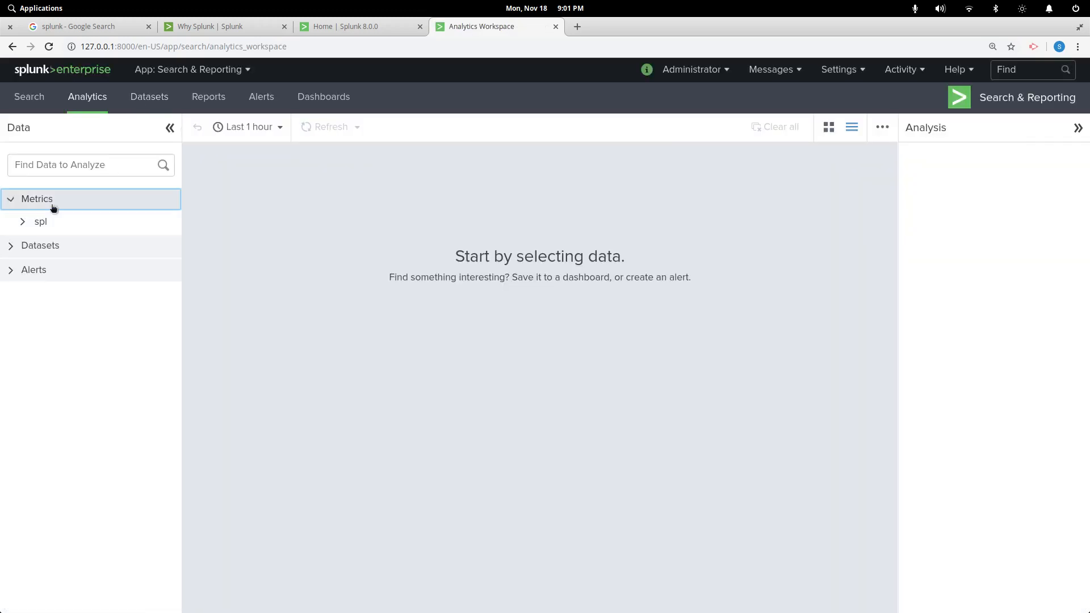
{"action": "left_click", "coordinate": [51, 247]}
{"action": "left_click", "coordinate": [34, 296]}
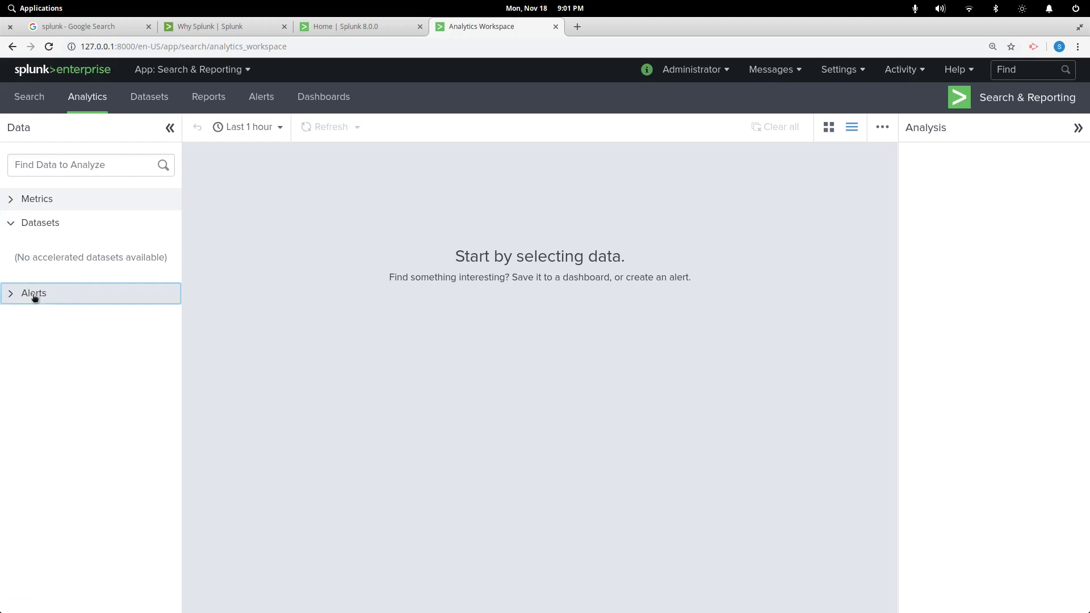
{"action": "left_click", "coordinate": [149, 97]}
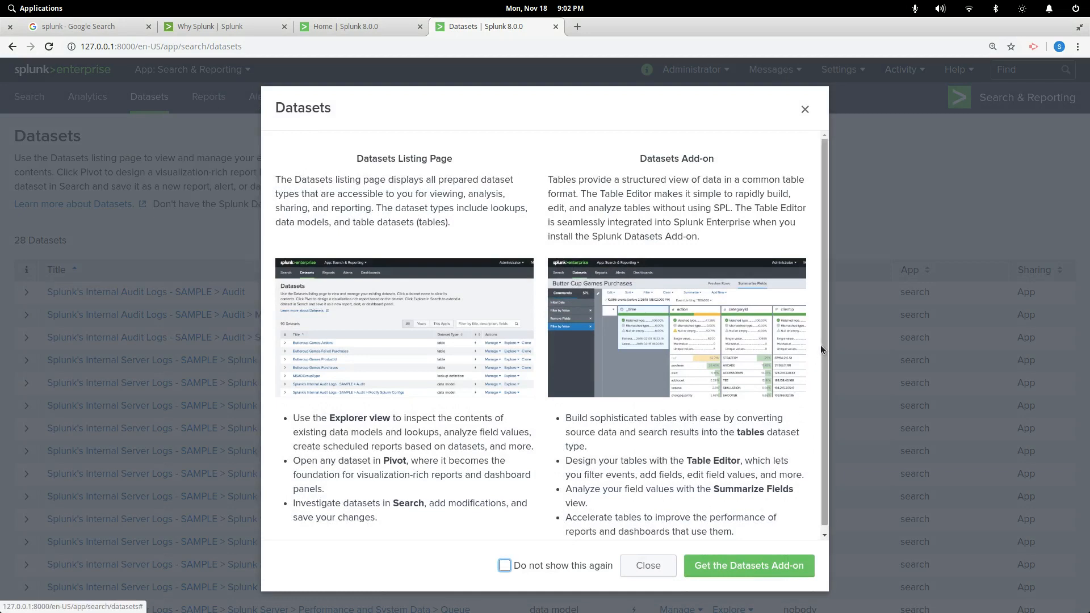
Close the introduction, browse the 28 datasets, and open 'Splunk's Internal Server Logs - SAMPLE > Splunk Server'
{"action": "scroll", "coordinate": [826, 348], "scroll_direction": "down", "scroll_amount": 1}
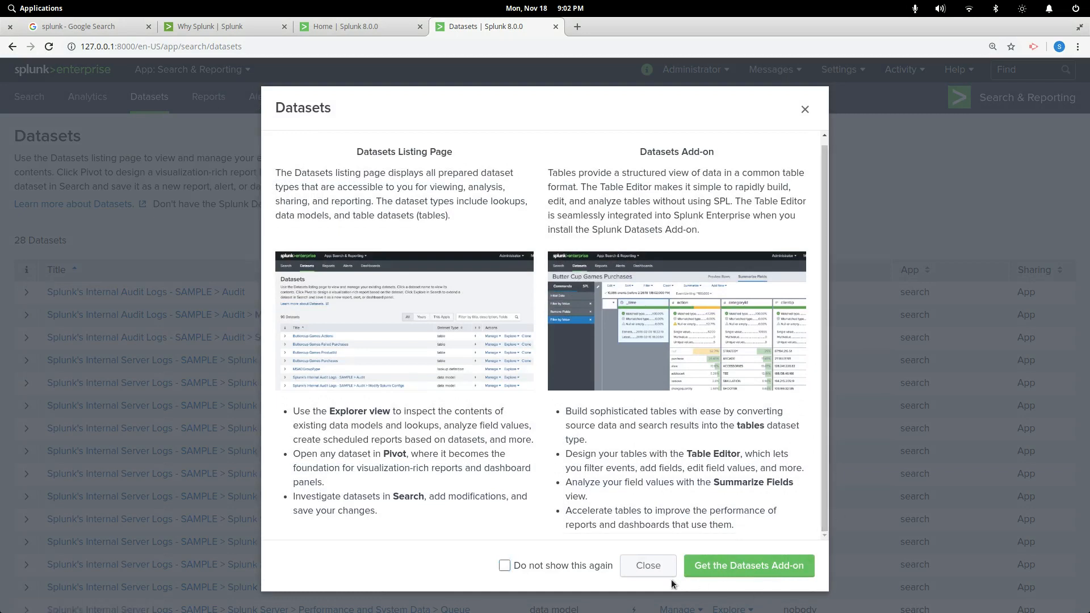
{"action": "left_click", "coordinate": [661, 568]}
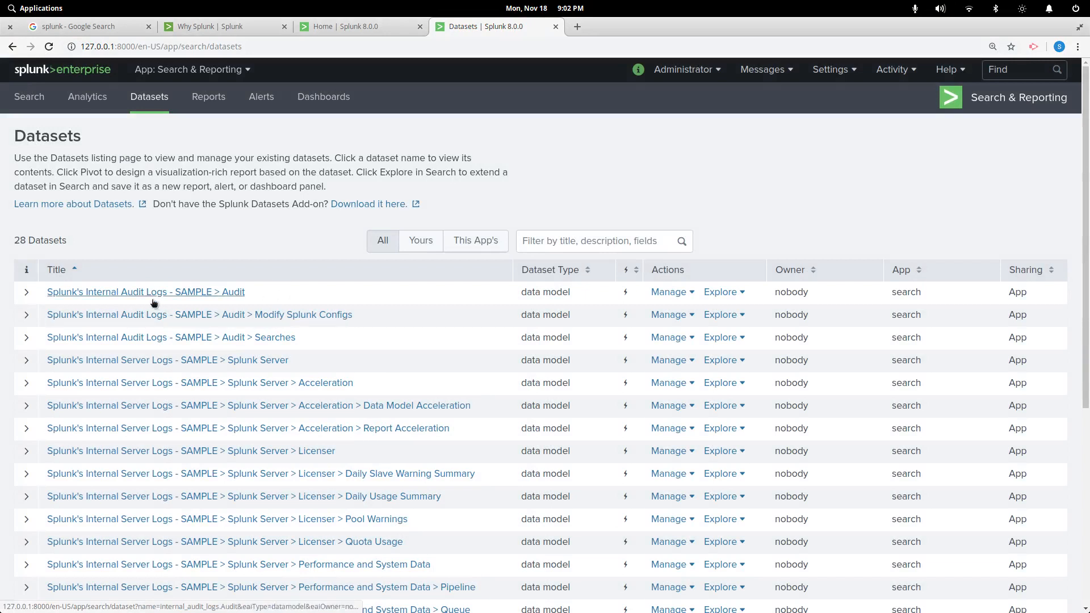
{"action": "scroll", "coordinate": [153, 302], "scroll_direction": "down", "scroll_amount": 1}
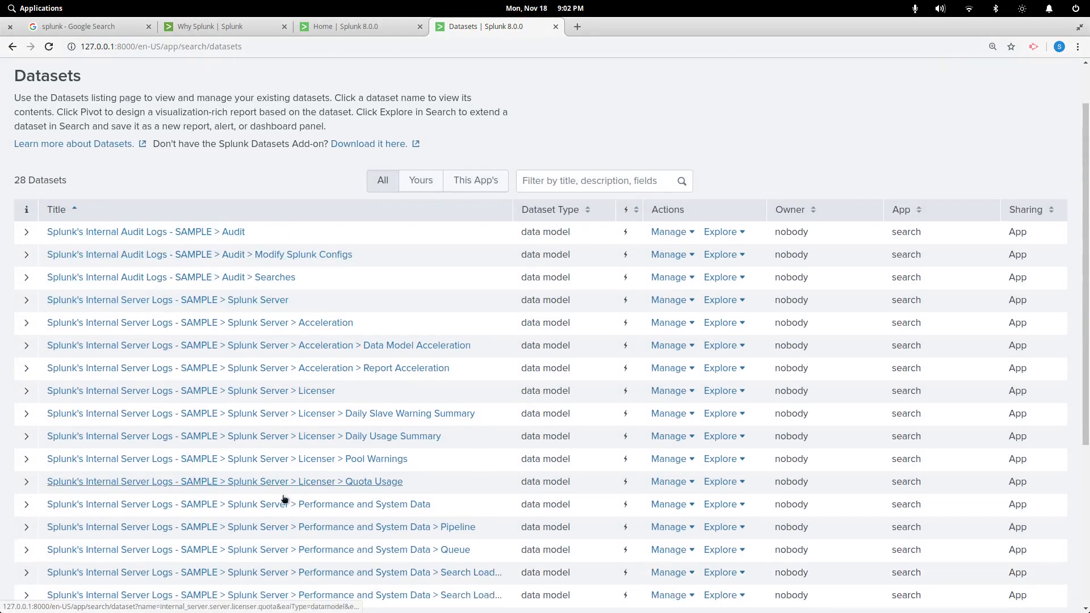
{"action": "scroll", "coordinate": [268, 369], "scroll_direction": "down", "scroll_amount": 3}
{"action": "scroll", "coordinate": [268, 367], "scroll_direction": "down", "scroll_amount": 2}
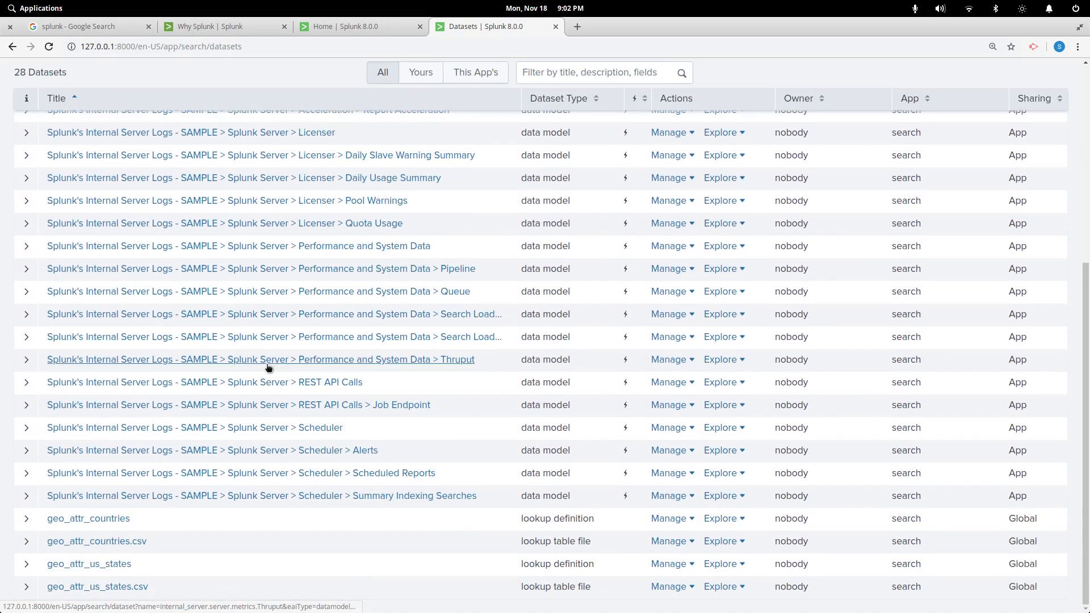
{"action": "scroll", "coordinate": [205, 391], "scroll_direction": "up", "scroll_amount": 3}
{"action": "scroll", "coordinate": [205, 390], "scroll_direction": "up", "scroll_amount": 3}
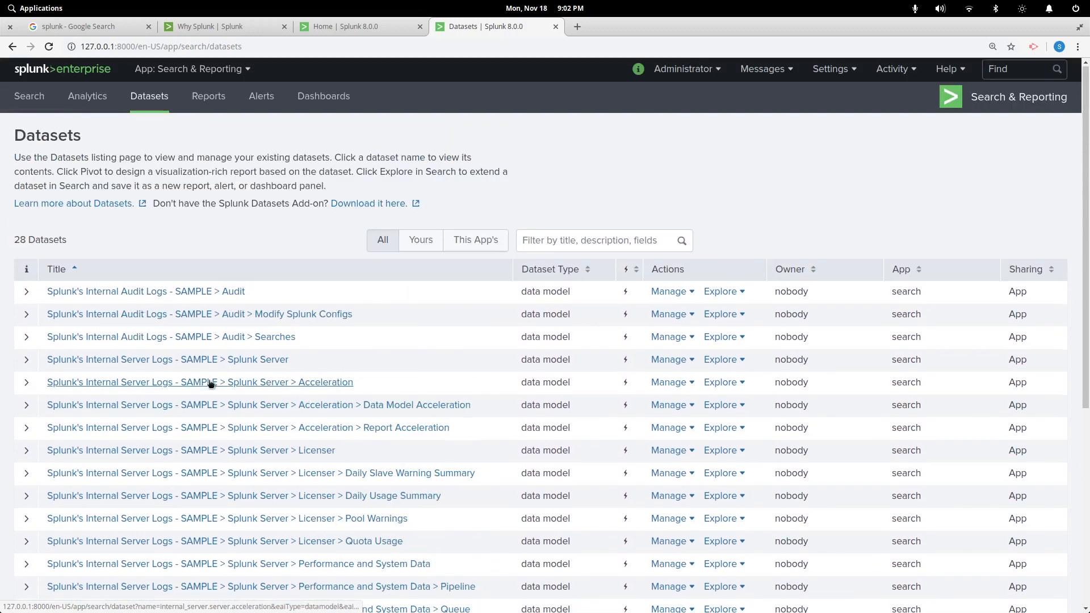
{"action": "left_click", "coordinate": [236, 361]}
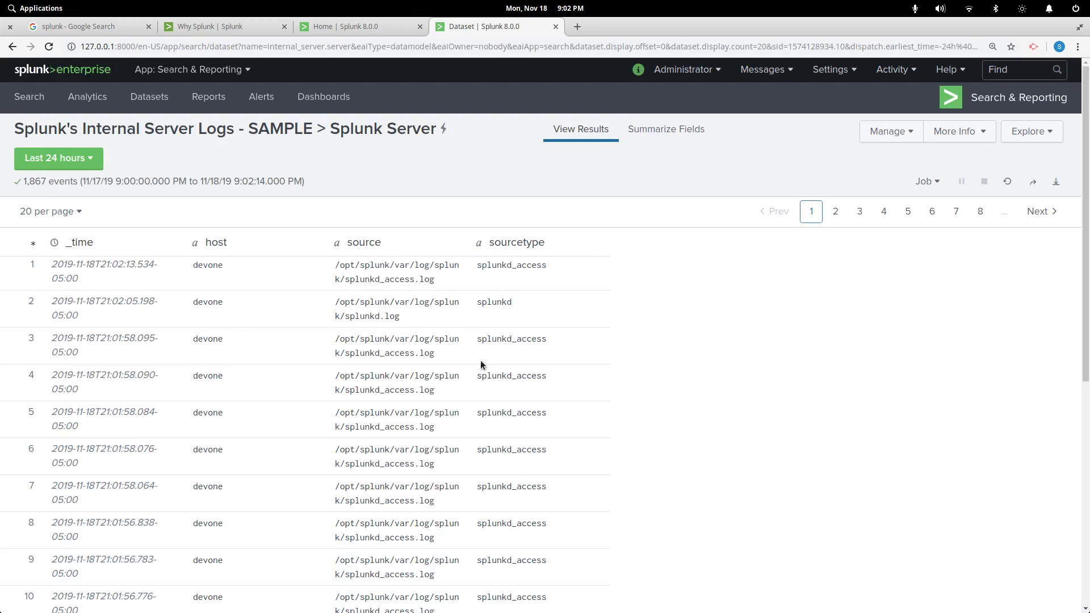
Summarize the Splunk Server dataset's fields, then view result pages 2 and 4
{"action": "scroll", "coordinate": [484, 341], "scroll_direction": "down", "scroll_amount": 3}
{"action": "scroll", "coordinate": [486, 297], "scroll_direction": "up", "scroll_amount": 3}
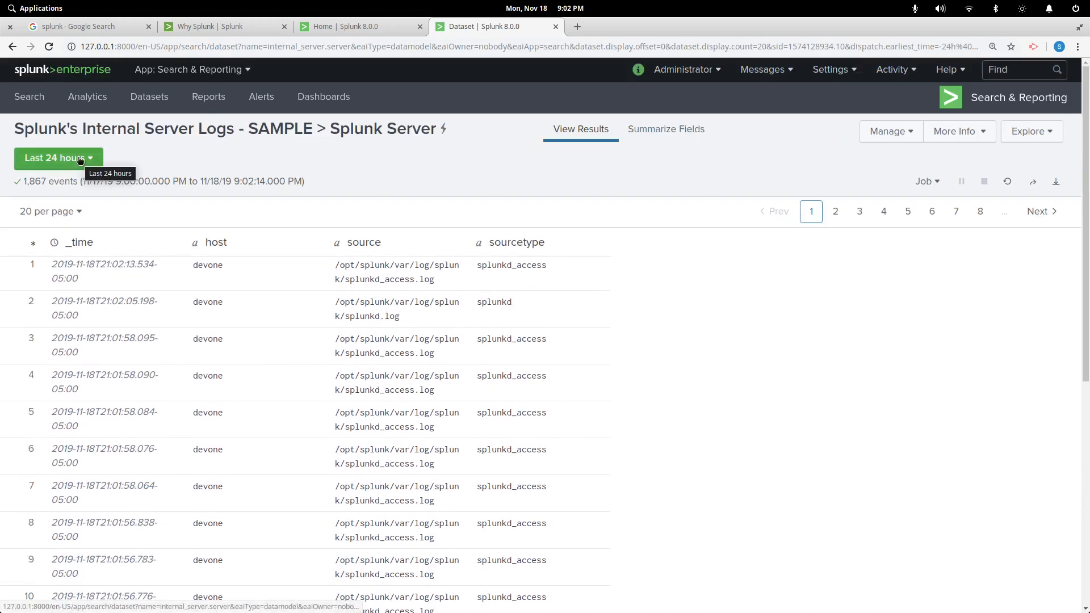
{"action": "left_click", "coordinate": [655, 125]}
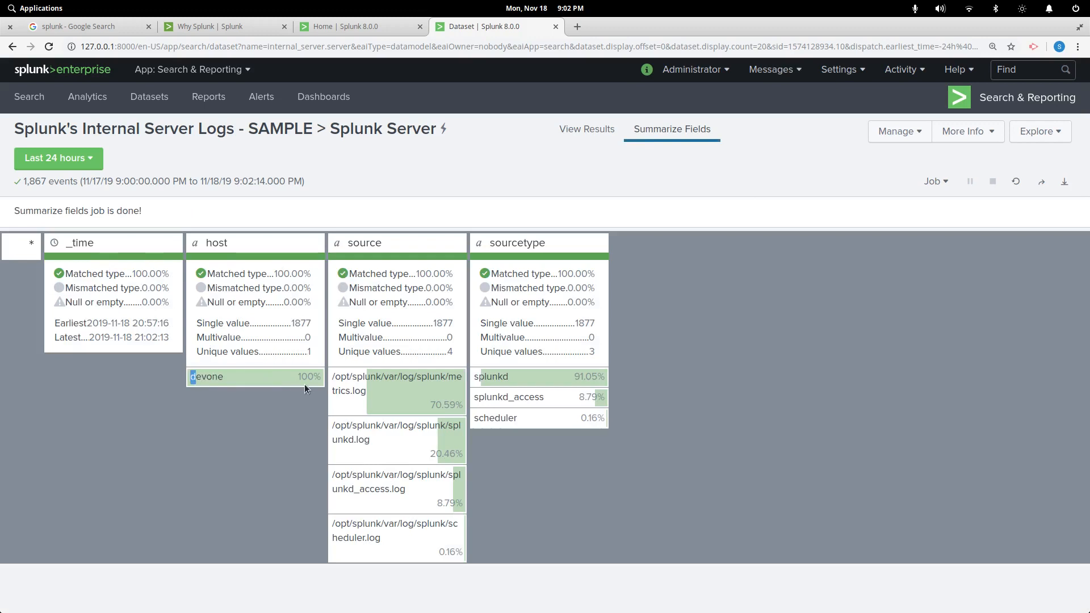
{"action": "left_click_drag", "start_coordinate": [305, 385], "coordinate": [309, 380]}
{"action": "left_click", "coordinate": [583, 130]}
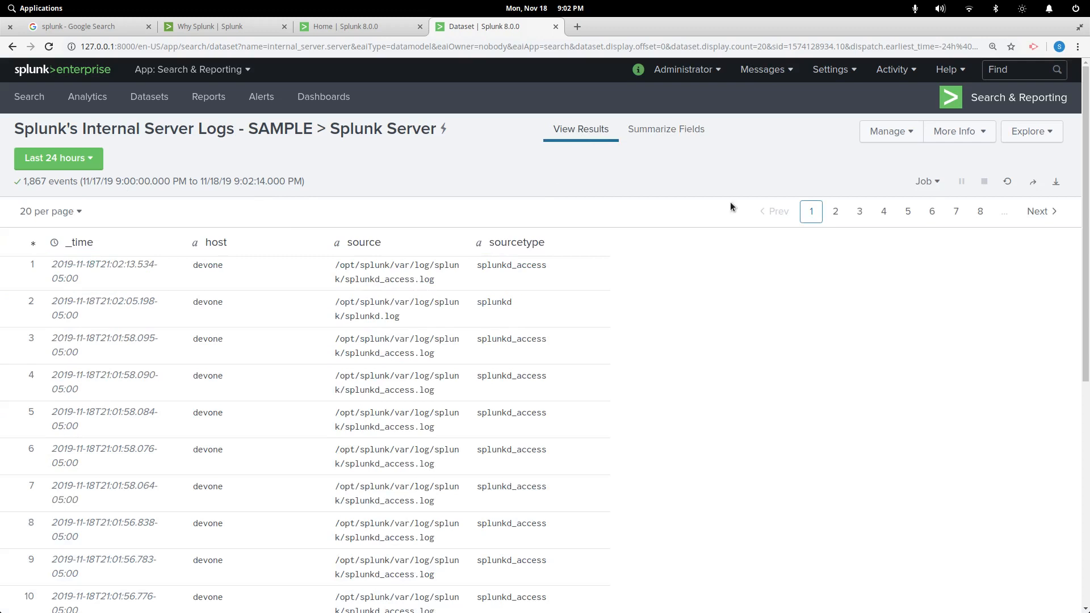
{"action": "left_click", "coordinate": [836, 212]}
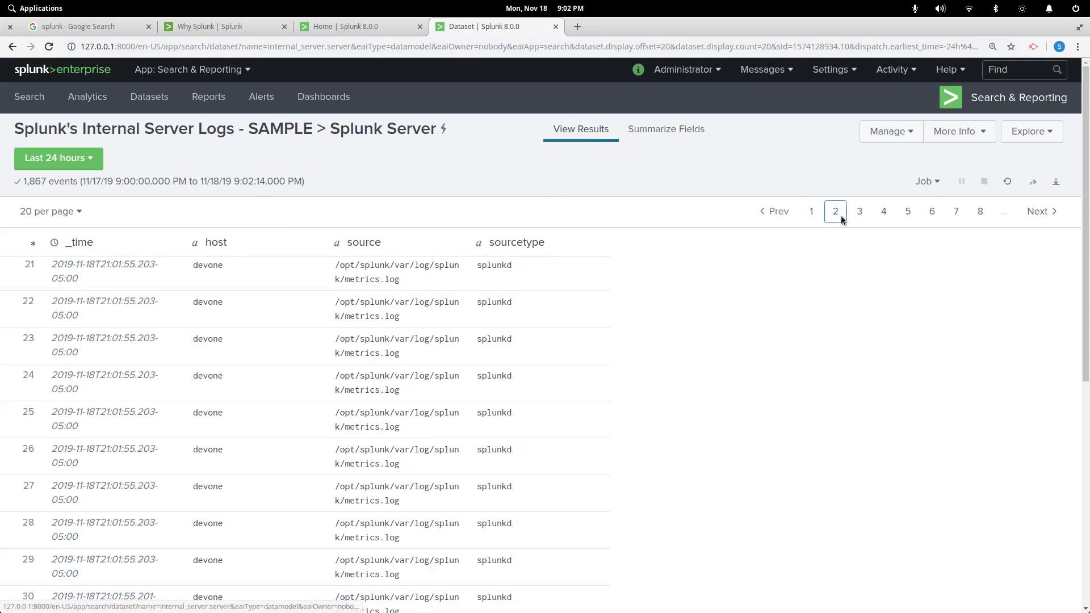
{"action": "left_click", "coordinate": [884, 213]}
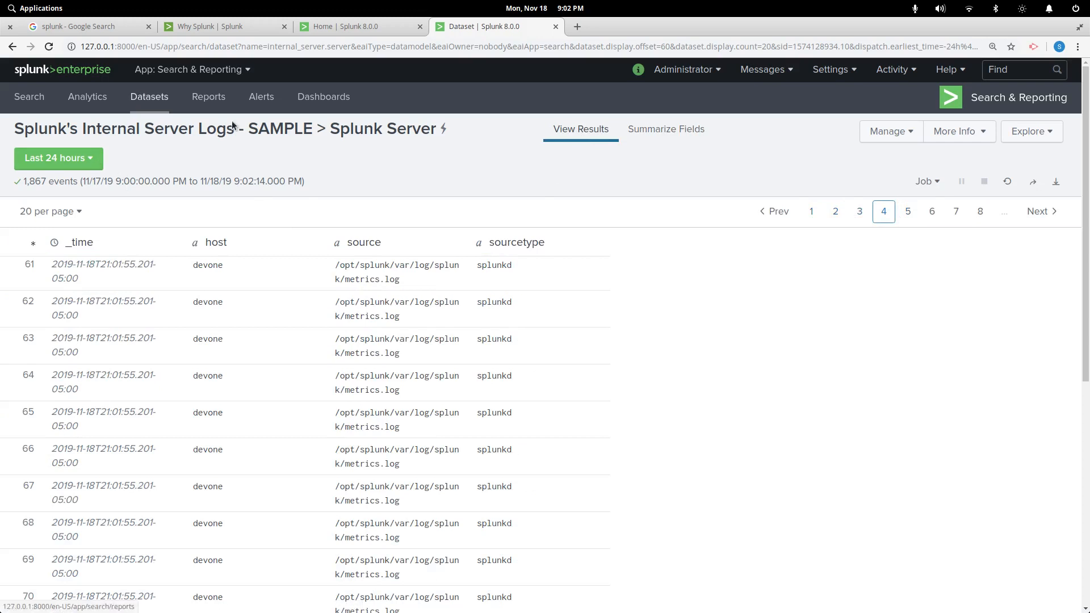
Return to the Search & Reporting search page through the Apps menu
{"action": "left_click", "coordinate": [190, 70]}
{"action": "left_click", "coordinate": [306, 72]}
{"action": "left_click", "coordinate": [208, 72]}
{"action": "left_click", "coordinate": [185, 100]}
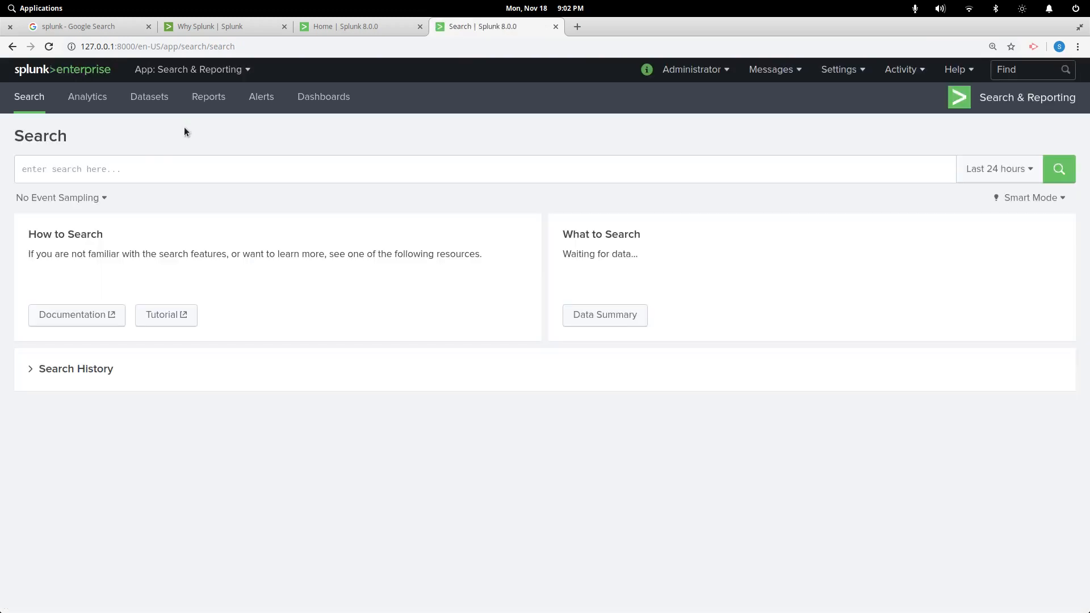
Search index="_internal" over the Last 60 minutes, returning 3,294 events
{"action": "type", "text": "index="}
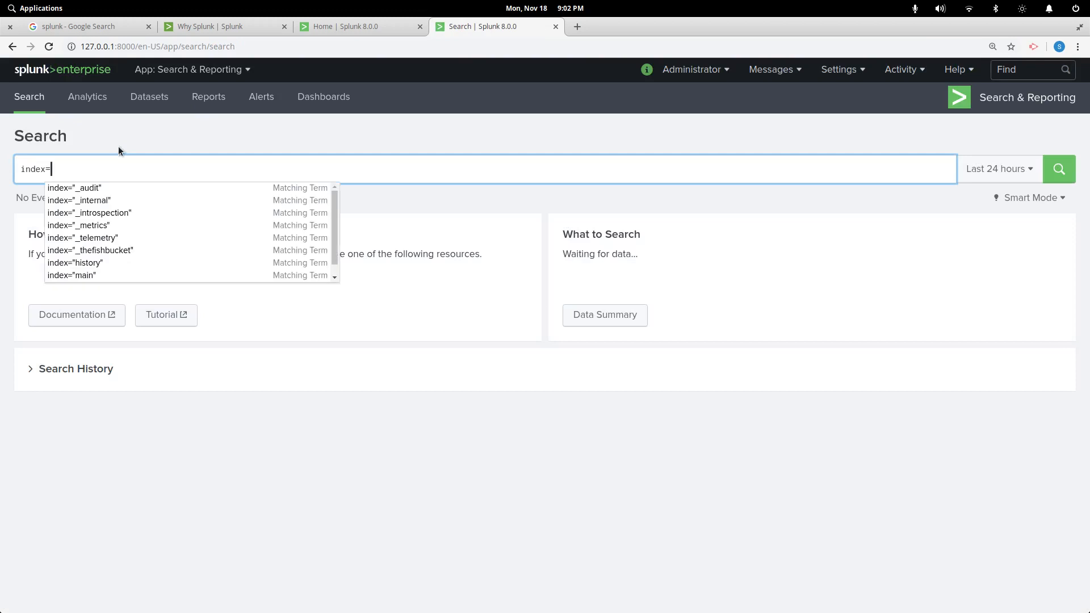
{"action": "left_click", "coordinate": [105, 201]}
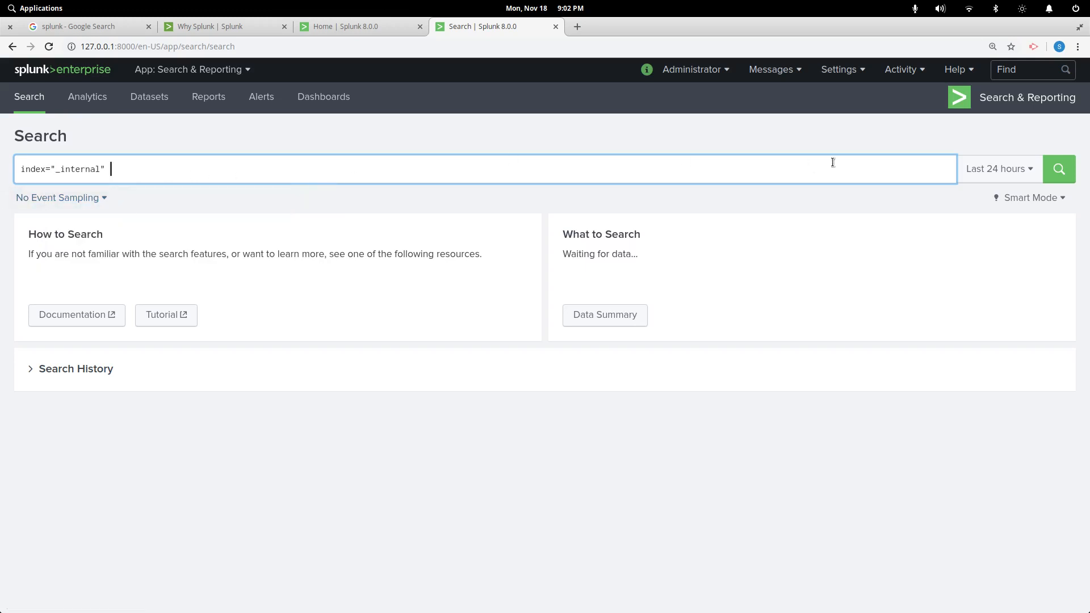
{"action": "left_click", "coordinate": [1040, 173]}
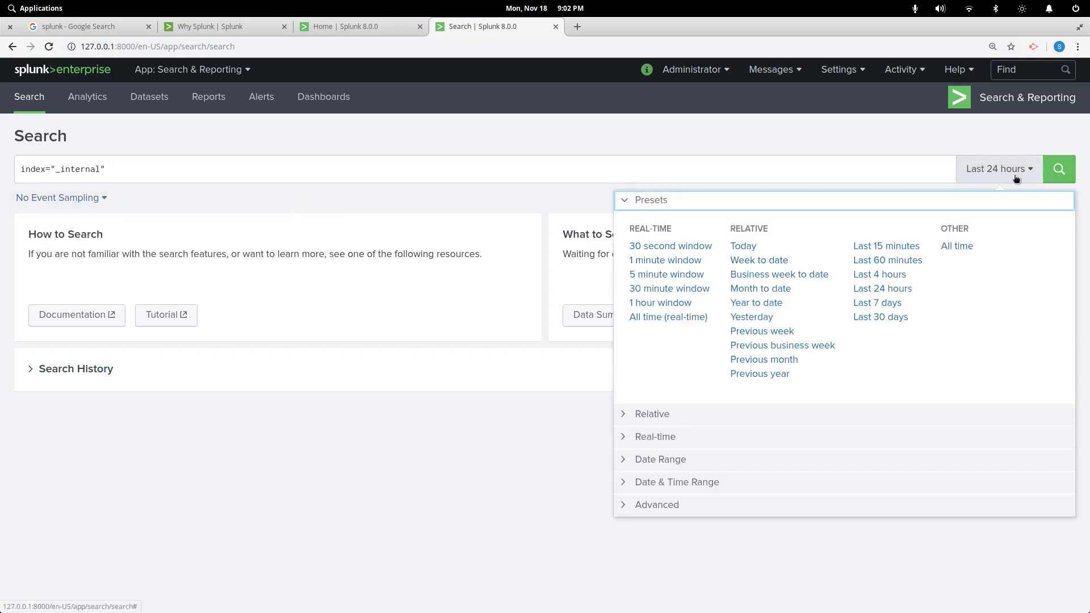
{"action": "left_click", "coordinate": [903, 261]}
{"action": "left_click", "coordinate": [1054, 170]}
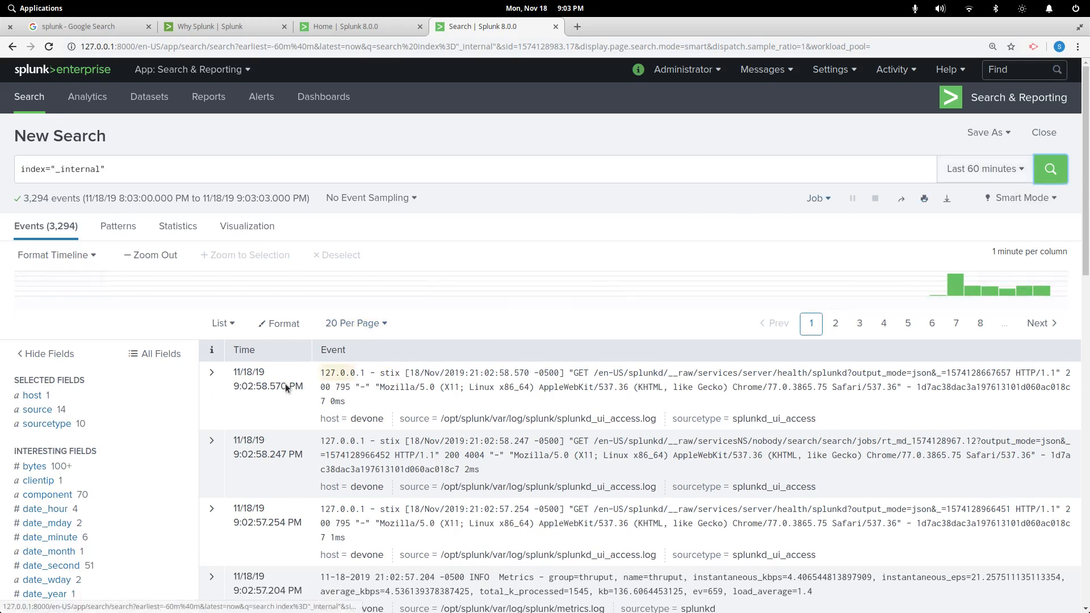
{"action": "scroll", "coordinate": [172, 398], "scroll_direction": "down", "scroll_amount": 4}
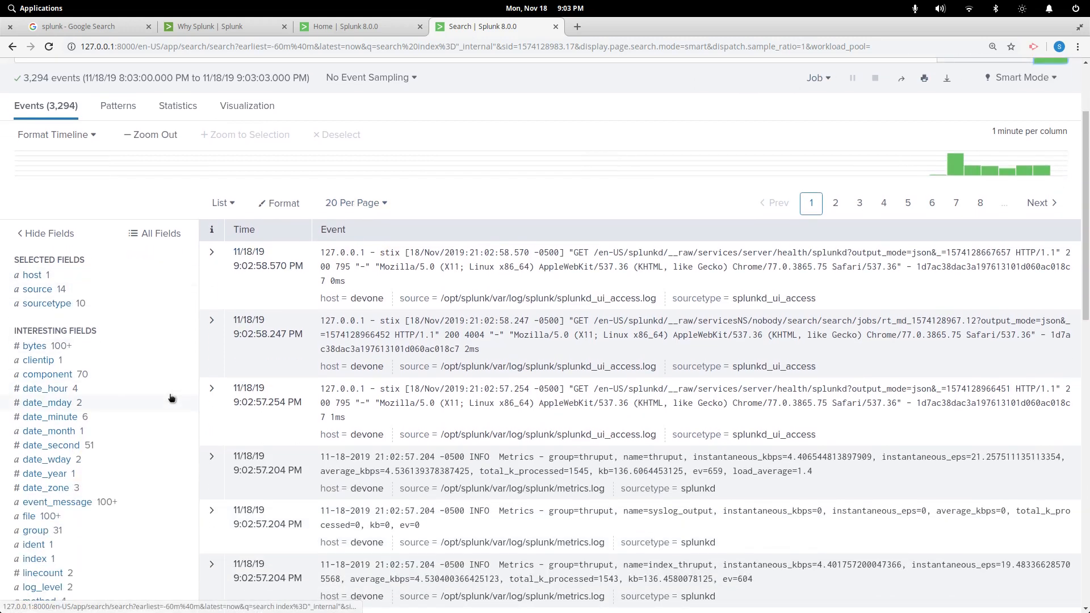
Run top limit=20 host from the host field summary, charting devone at 3,335 events (100%)
{"action": "left_click", "coordinate": [32, 276]}
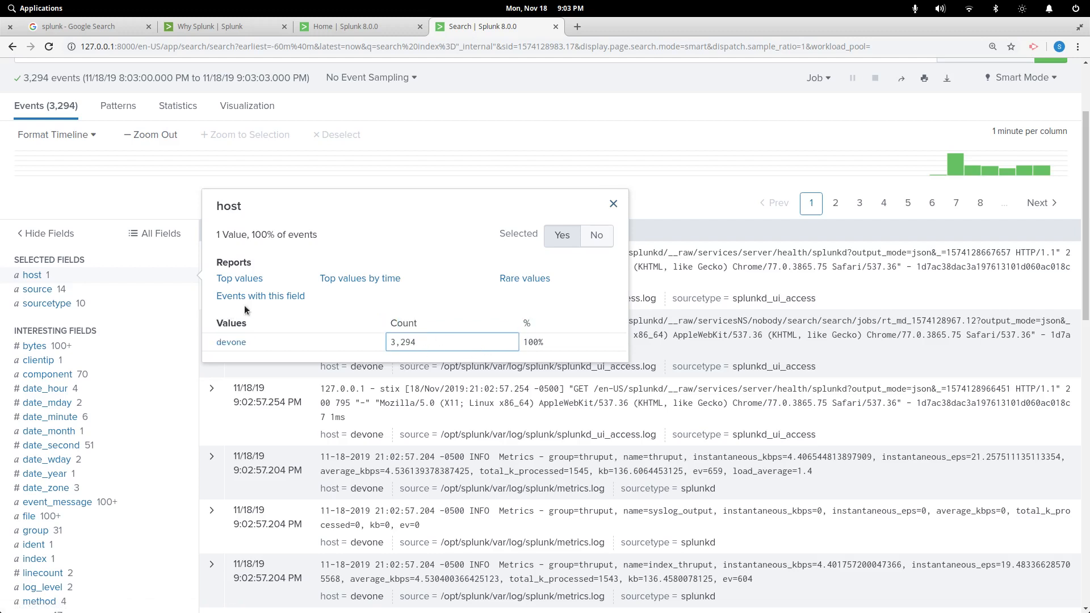
{"action": "left_click", "coordinate": [251, 282]}
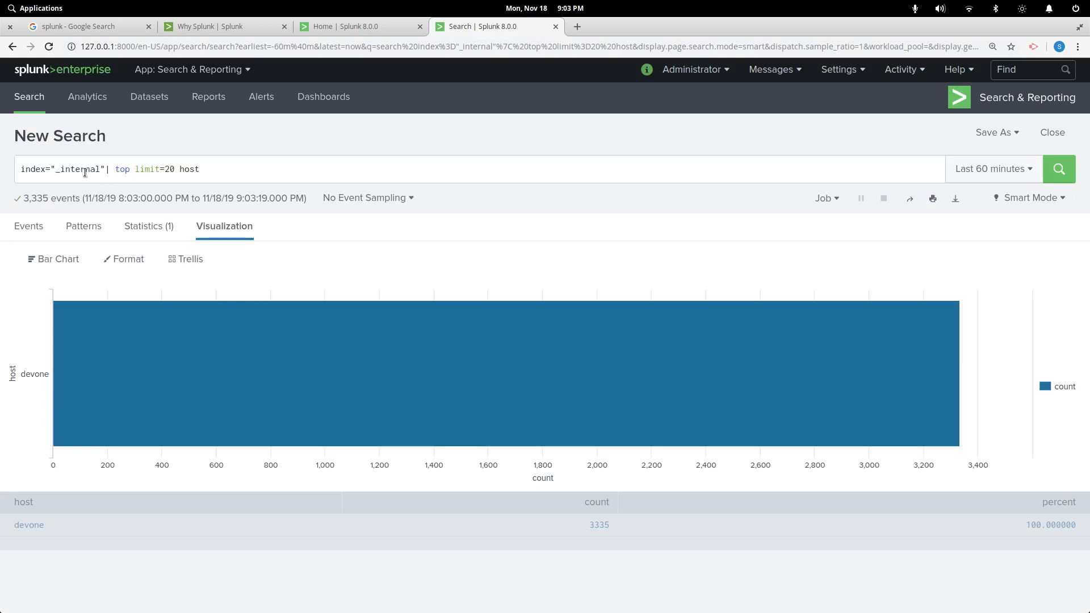
{"action": "double_click", "coordinate": [121, 170]}
{"action": "left_click_drag", "start_coordinate": [140, 170], "coordinate": [23, 169]}
{"action": "left_click", "coordinate": [248, 173]}
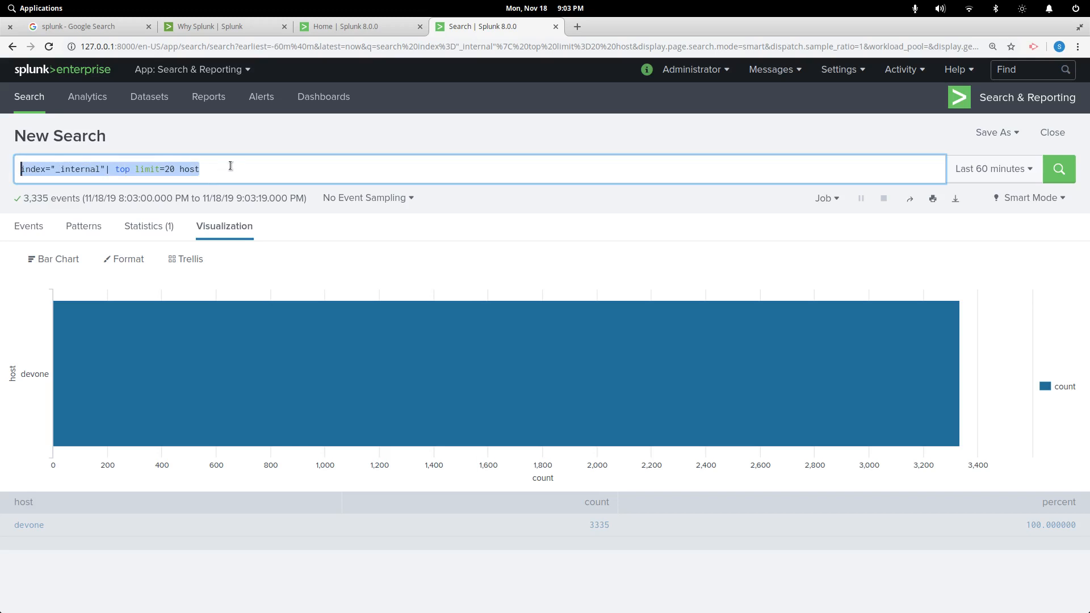
Change the top limit from 20 to 30 and rerun, returning 3,514 devone events
{"action": "left_click", "coordinate": [172, 170]}
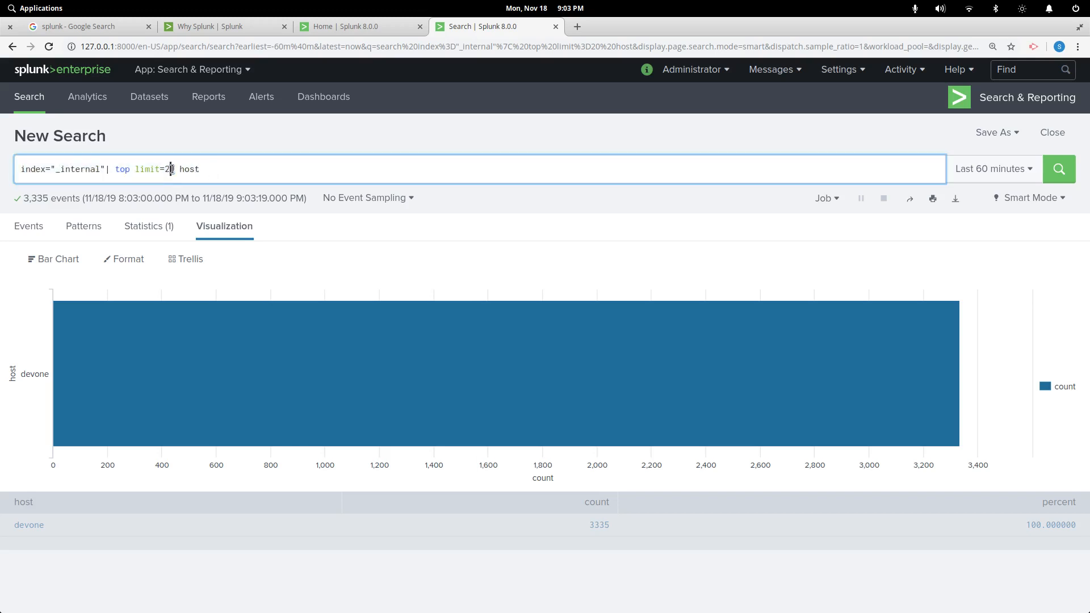
{"action": "key", "text": "BackSpace"}
{"action": "type", "text": "3"}
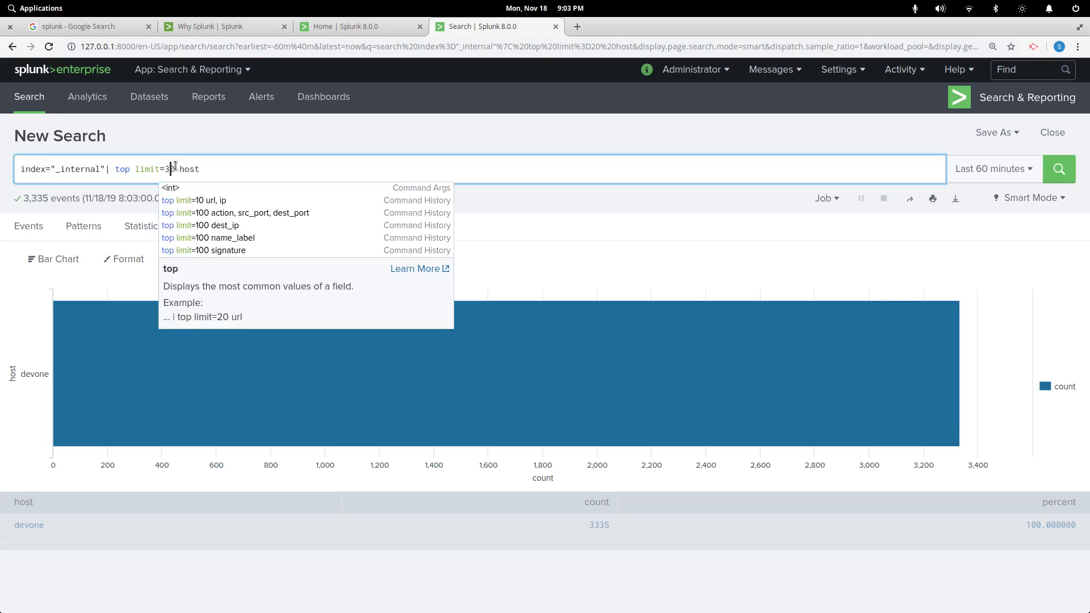
{"action": "key", "text": "Return"}
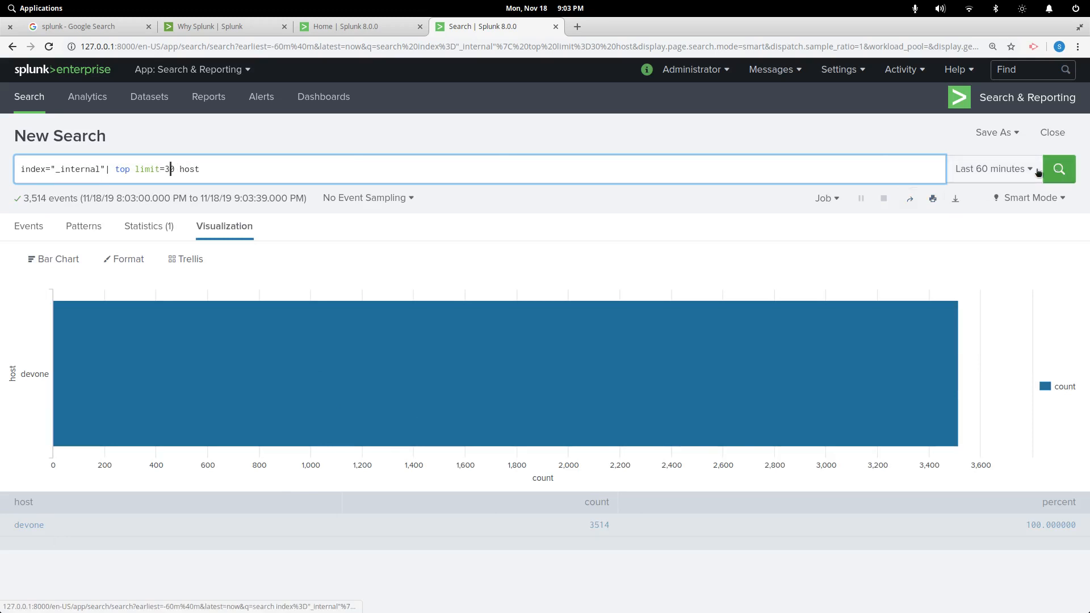
Delete '| top limit=30 host' from the query, leaving just index="_internal"|
{"action": "left_click", "coordinate": [1020, 172]}
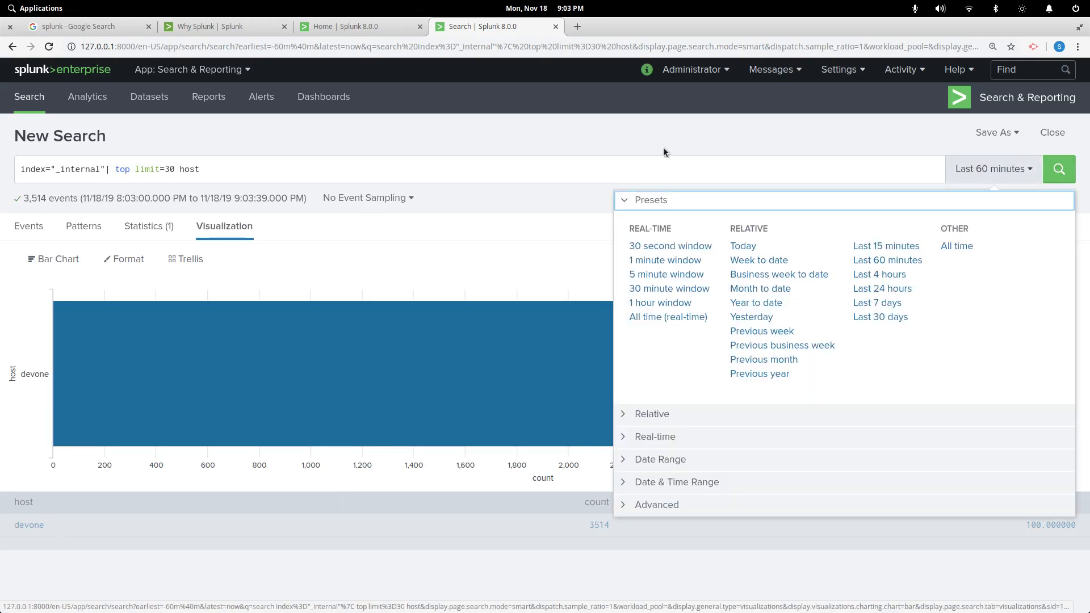
{"action": "left_click", "coordinate": [12, 178]}
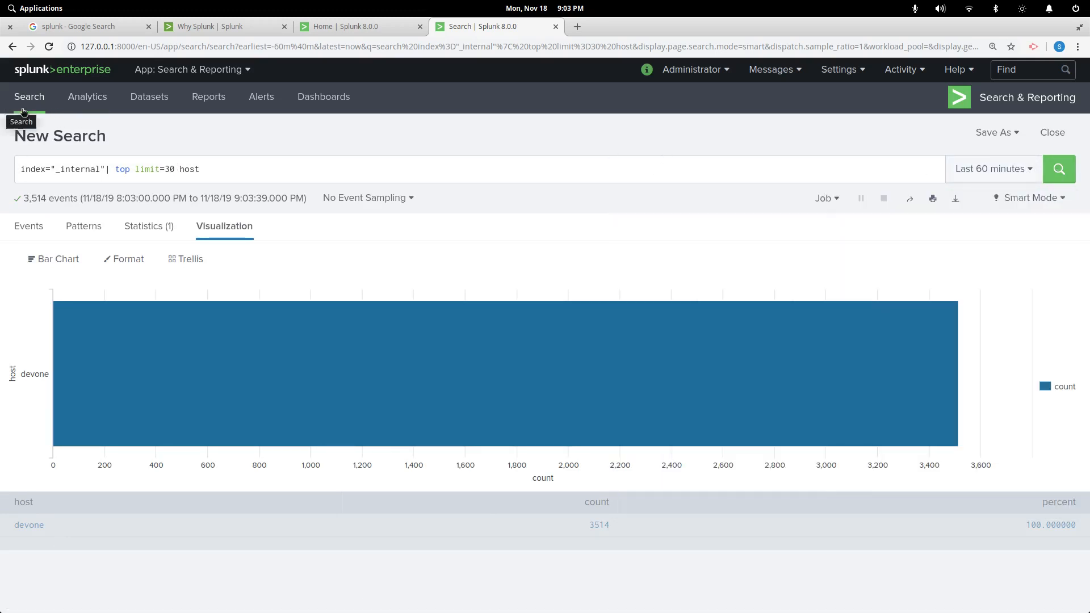
{"action": "left_click_drag", "start_coordinate": [206, 170], "coordinate": [106, 176]}
{"action": "key", "text": "Right"}
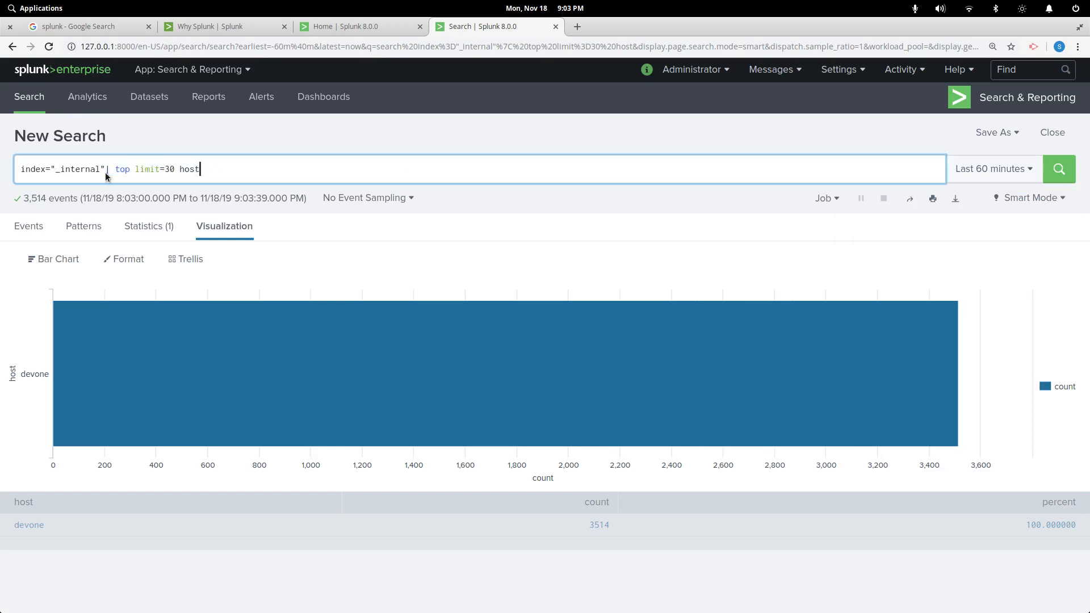
{"action": "key", "text": "BackSpace"}
{"action": "key", "text": "BackSpace"}
{"action": "key", "text": "BackSpace"}
{"action": "key", "text": "BackSpace"}
{"action": "key", "text": "BackSpace"}
{"action": "key", "text": "BackSpace"}
{"action": "key", "text": "BackSpace"}
{"action": "key", "text": "BackSpace"}
{"action": "key", "text": "BackSpace"}
{"action": "key", "text": "BackSpace"}
{"action": "key", "text": "BackSpace"}
{"action": "key", "text": "BackSpace"}
{"action": "key", "text": "BackSpace"}
{"action": "key", "text": "BackSpace"}
{"action": "key", "text": "BackSpace"}
{"action": "key", "text": "BackSpace"}
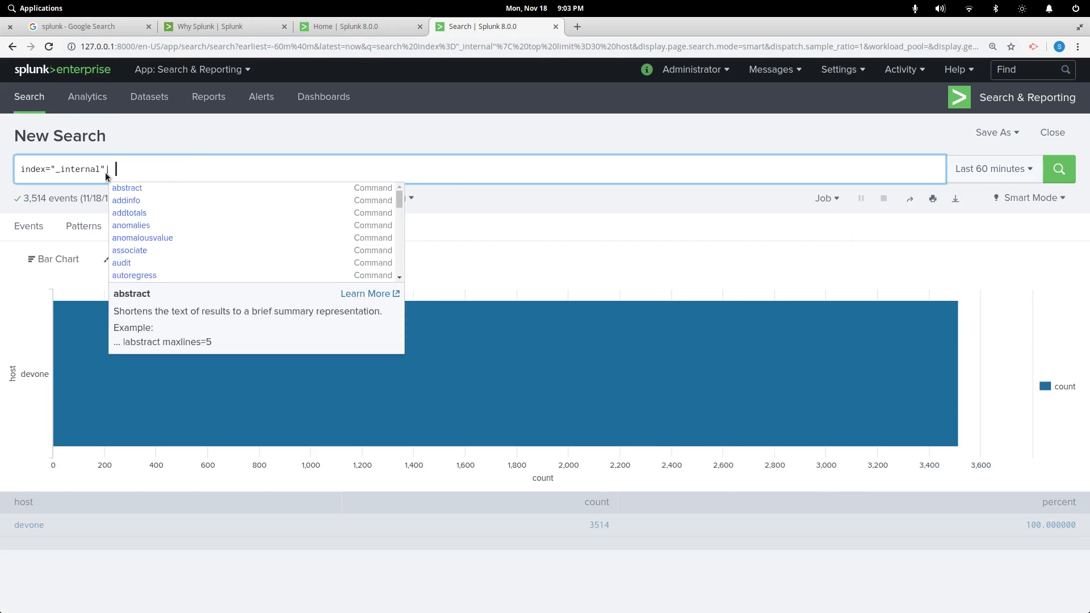
Run index="_internal" | reverse to list events oldest first, and expand the first event
{"action": "type", "text": "rever"}
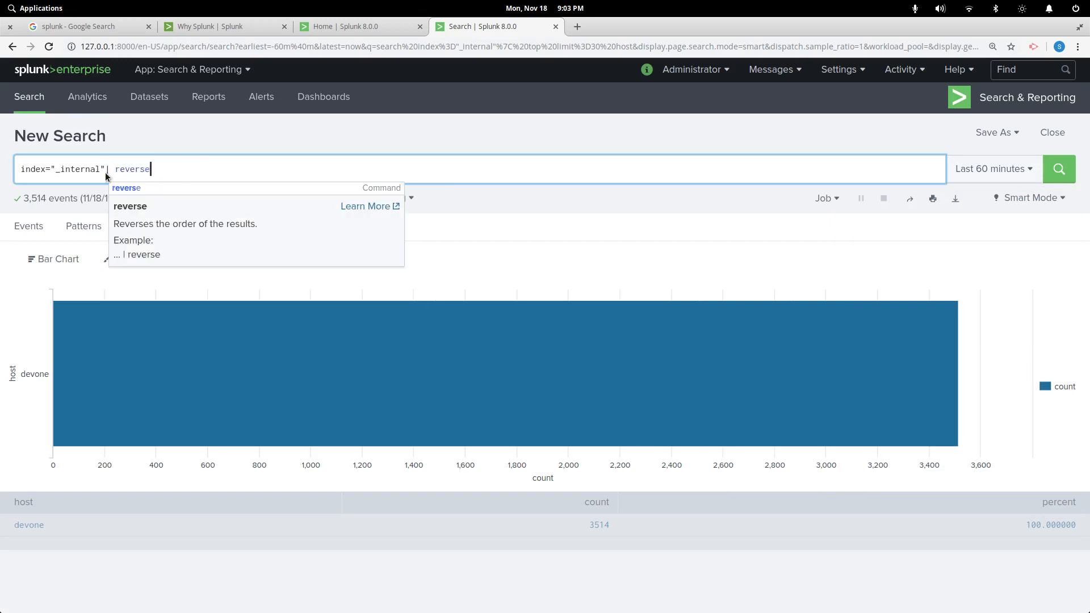
{"action": "type", "text": "se"}
{"action": "key", "text": "Return"}
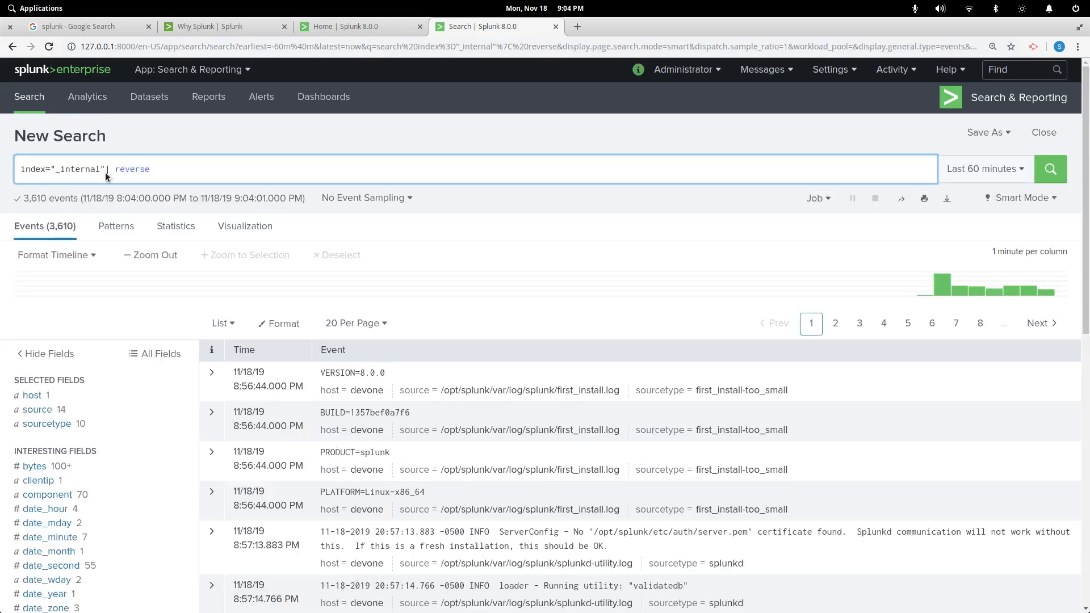
{"action": "left_click", "coordinate": [212, 373]}
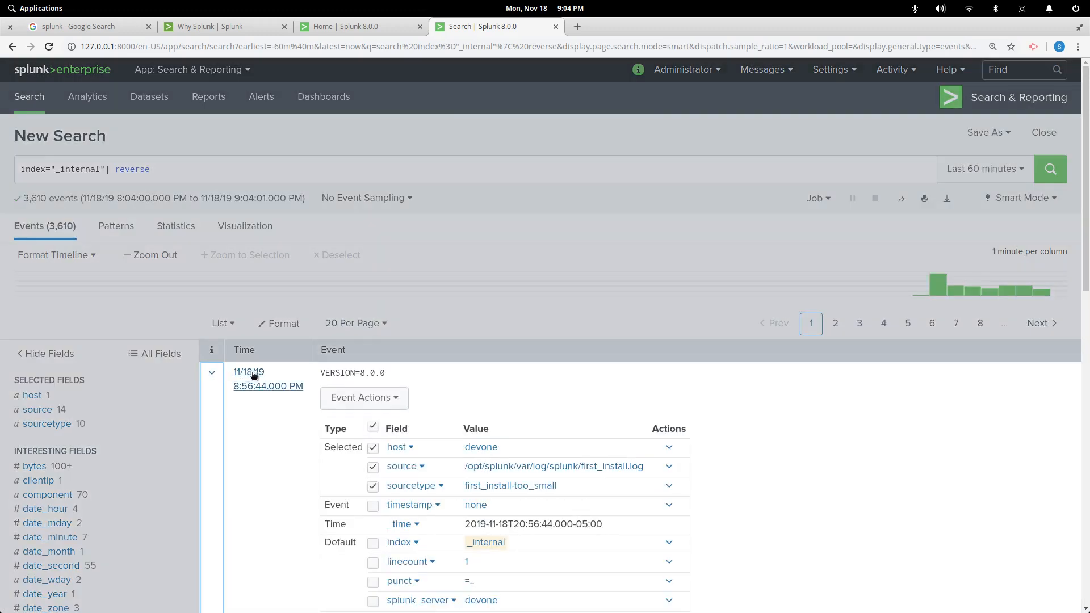
{"action": "scroll", "coordinate": [449, 398], "scroll_direction": "down", "scroll_amount": 5}
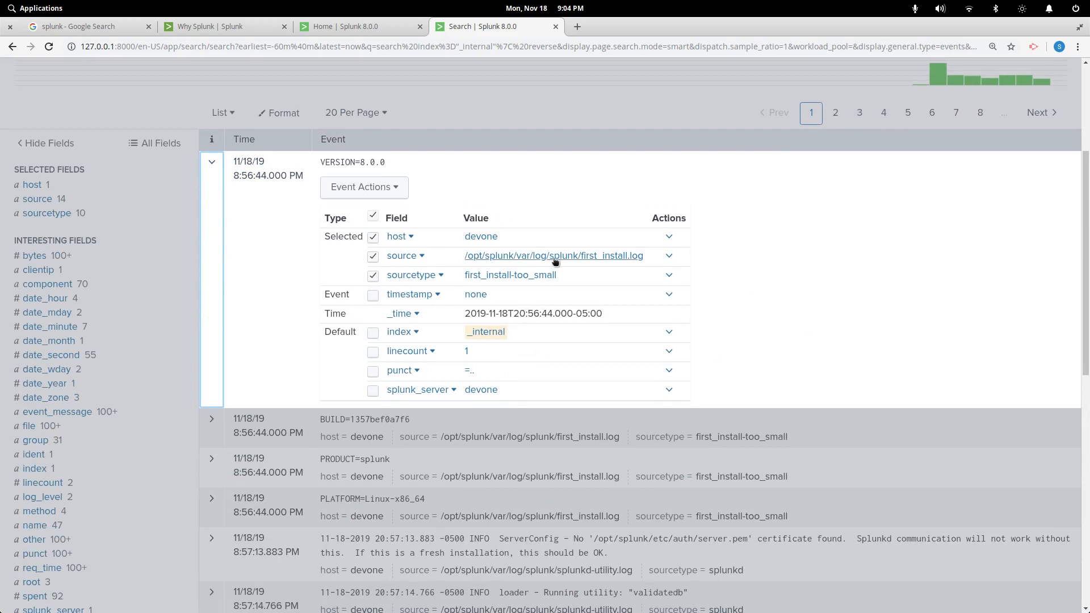
{"action": "scroll", "coordinate": [614, 289], "scroll_direction": "down", "scroll_amount": 3}
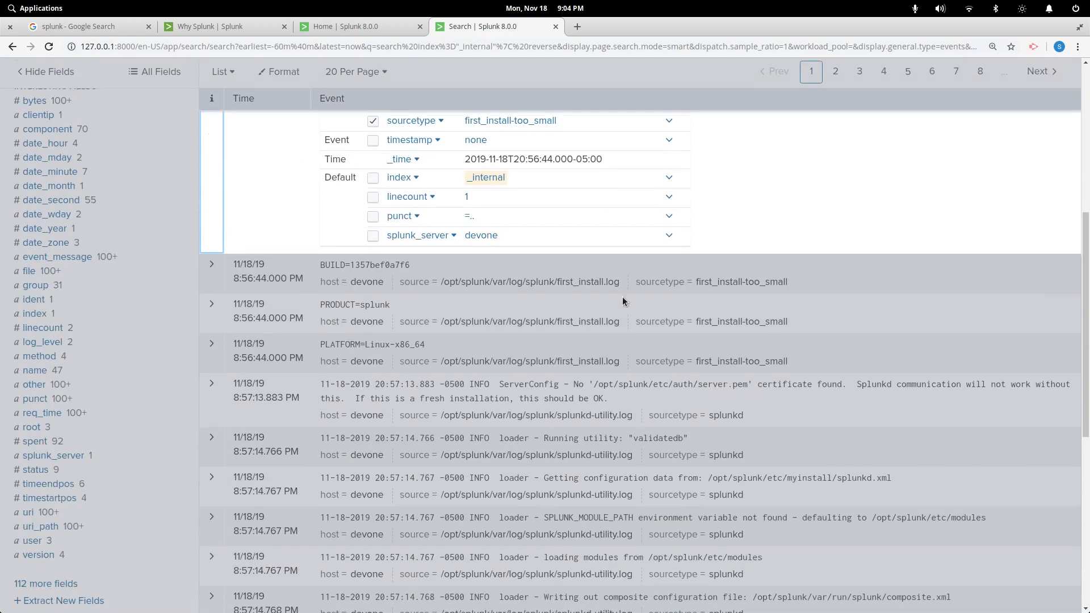
{"action": "scroll", "coordinate": [624, 297], "scroll_direction": "up", "scroll_amount": 4}
{"action": "scroll", "coordinate": [617, 378], "scroll_direction": "down", "scroll_amount": 5}
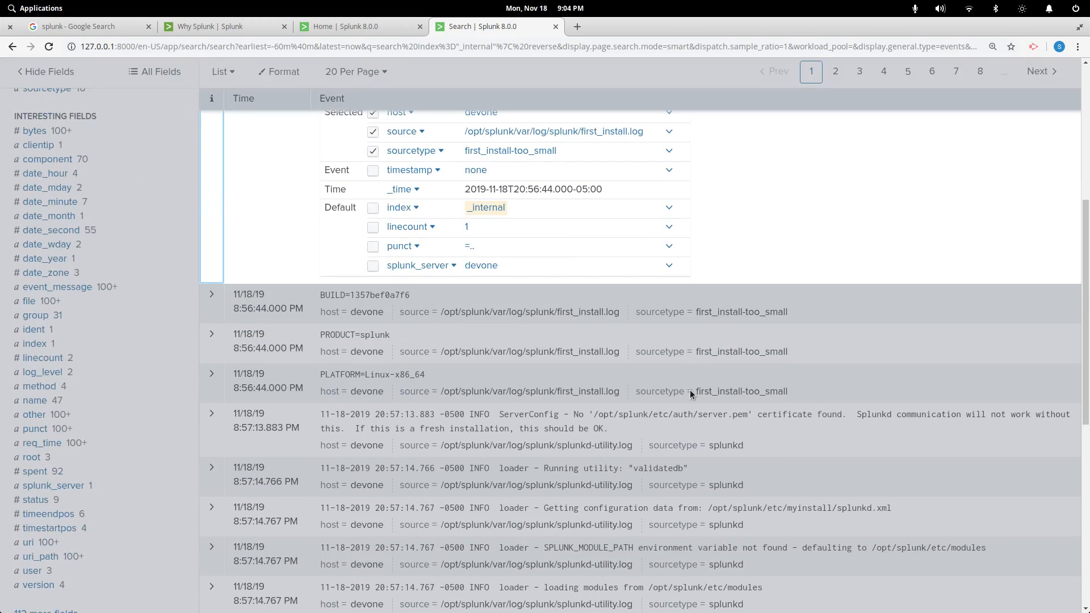
{"action": "scroll", "coordinate": [690, 390], "scroll_direction": "up", "scroll_amount": 5}
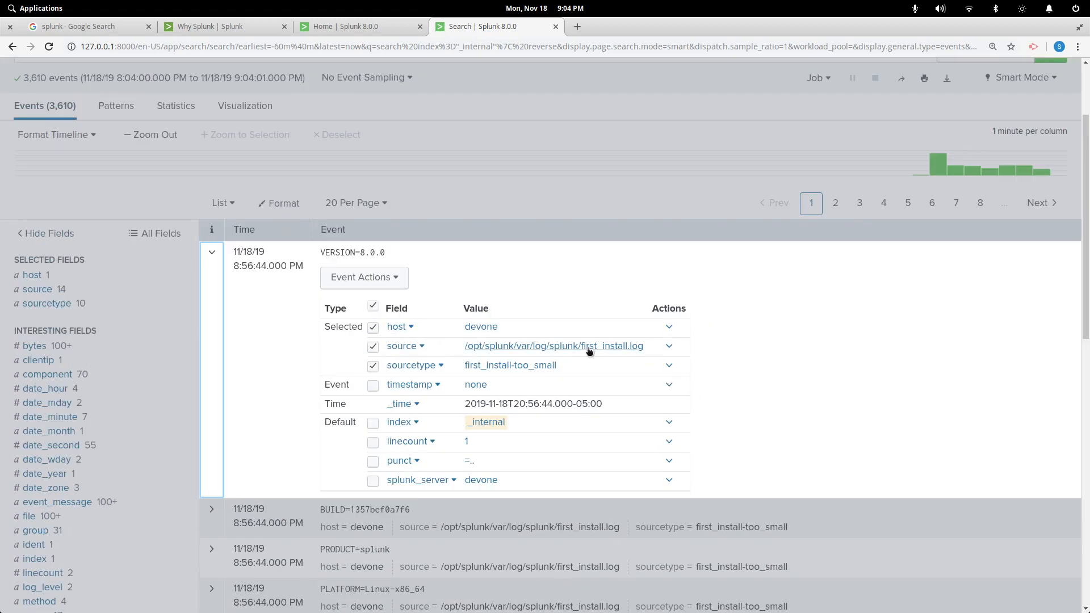
Inspect the source field's value breakdown and the sourcetype value's Actions menu, then close both
{"action": "left_click", "coordinate": [422, 347]}
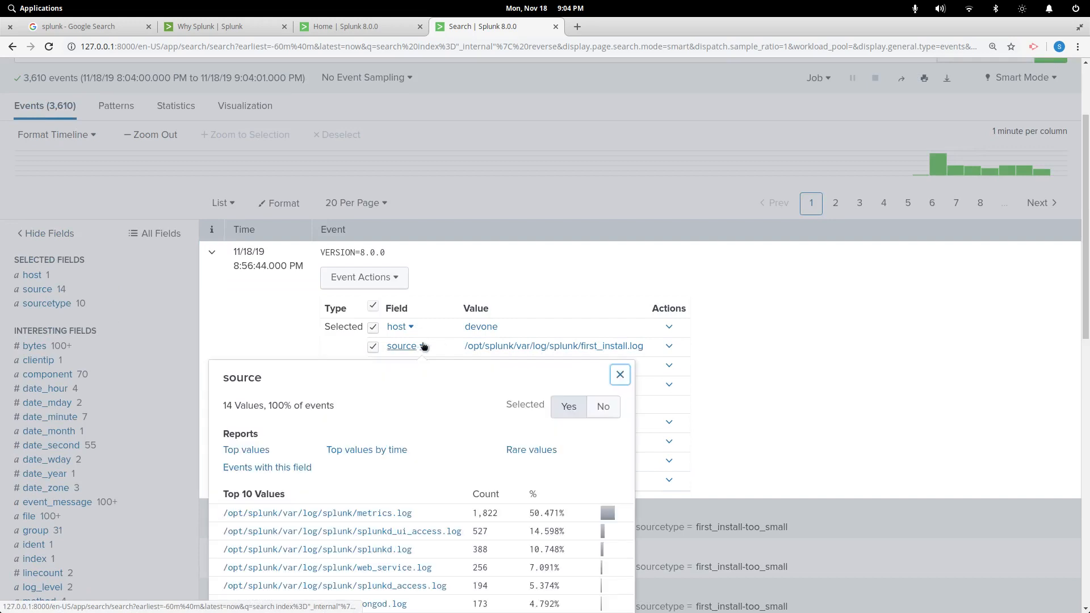
{"action": "scroll", "coordinate": [418, 414], "scroll_direction": "down", "scroll_amount": 3}
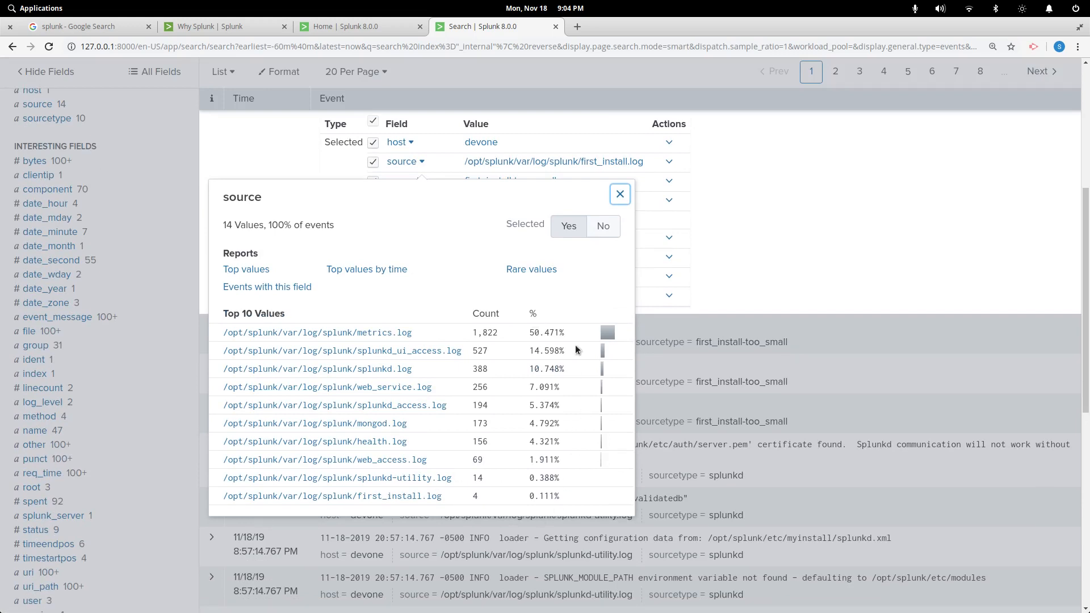
{"action": "scroll", "coordinate": [534, 344], "scroll_direction": "up", "scroll_amount": 2}
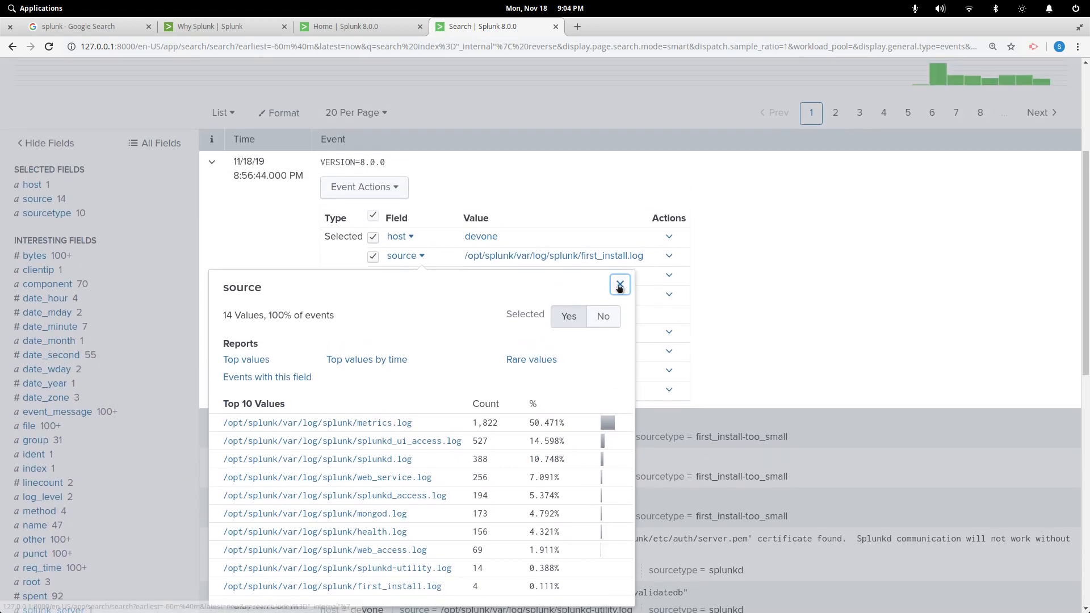
{"action": "left_click", "coordinate": [619, 283]}
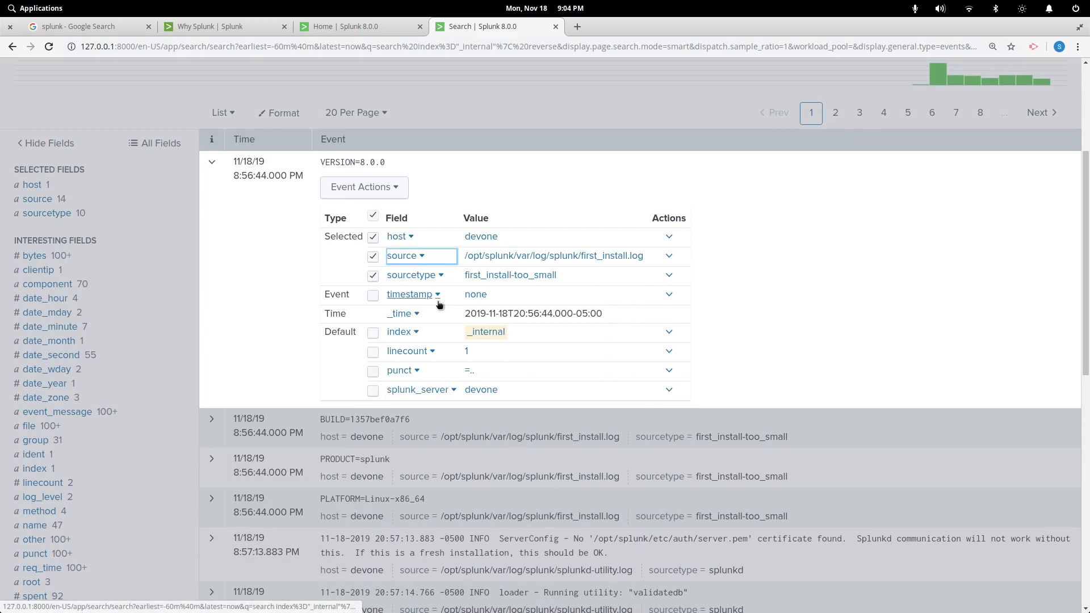
{"action": "scroll", "coordinate": [439, 303], "scroll_direction": "down", "scroll_amount": 1}
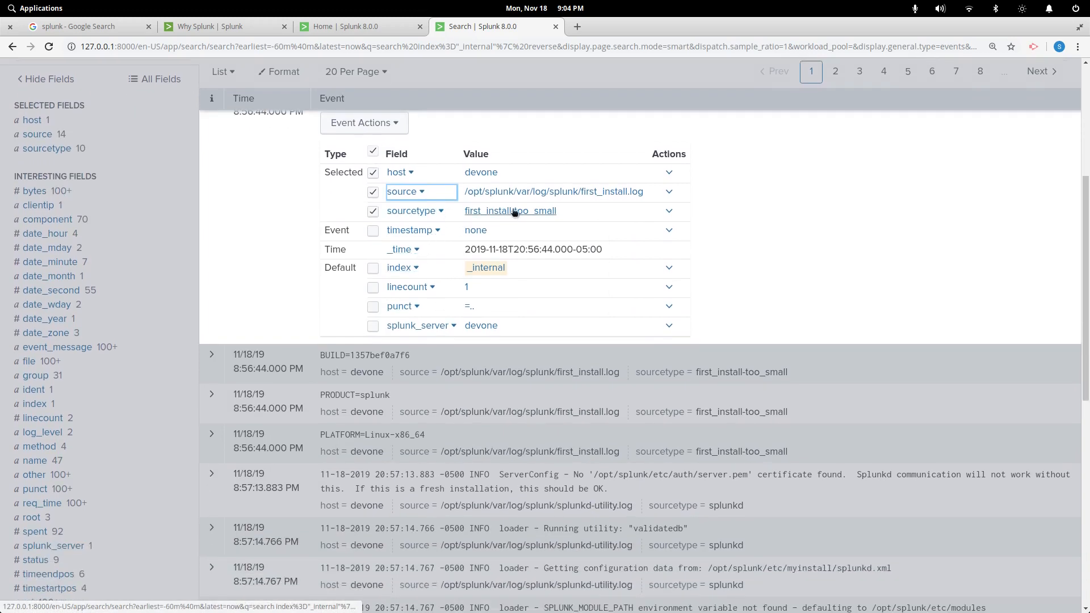
{"action": "left_click", "coordinate": [668, 212]}
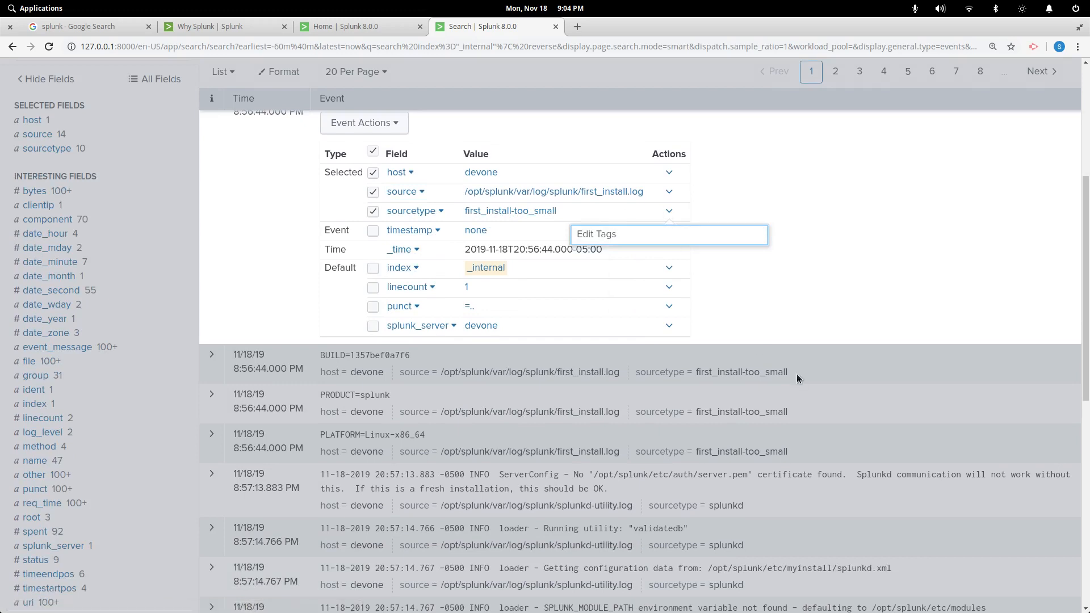
{"action": "left_click", "coordinate": [815, 296]}
{"action": "scroll", "coordinate": [775, 336], "scroll_direction": "up", "scroll_amount": 4}
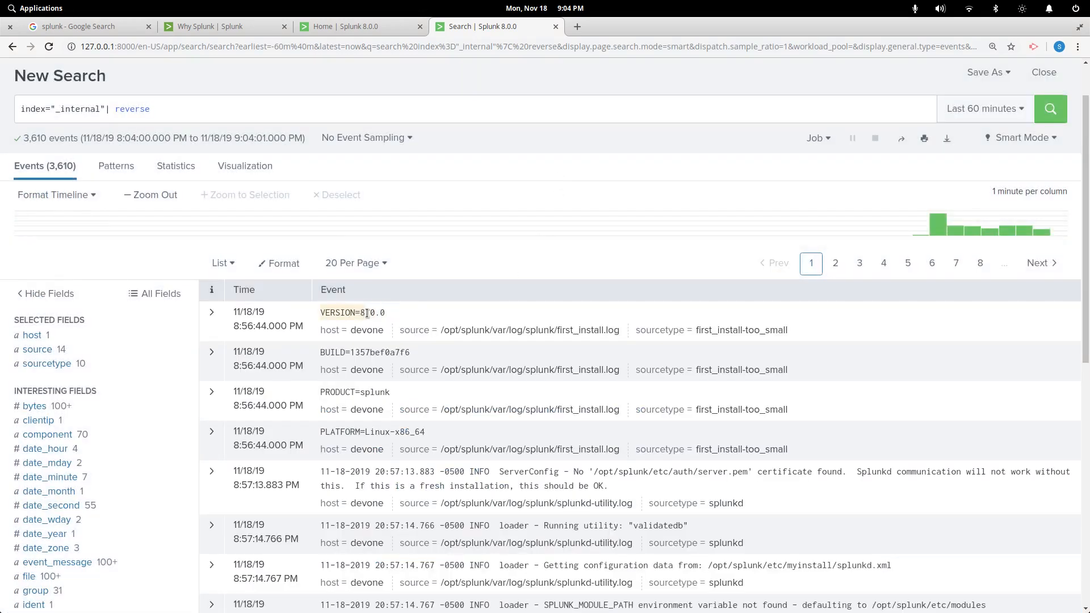
{"action": "scroll", "coordinate": [369, 324], "scroll_direction": "down", "scroll_amount": 3}
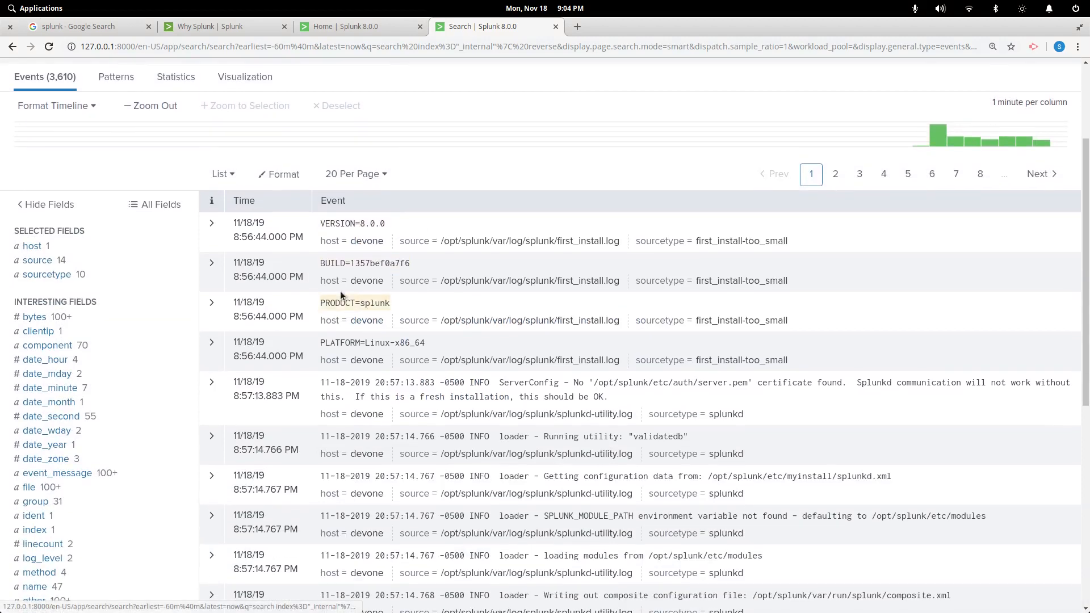
{"action": "scroll", "coordinate": [339, 291], "scroll_direction": "up", "scroll_amount": 3}
{"action": "scroll", "coordinate": [88, 451], "scroll_direction": "down", "scroll_amount": 4}
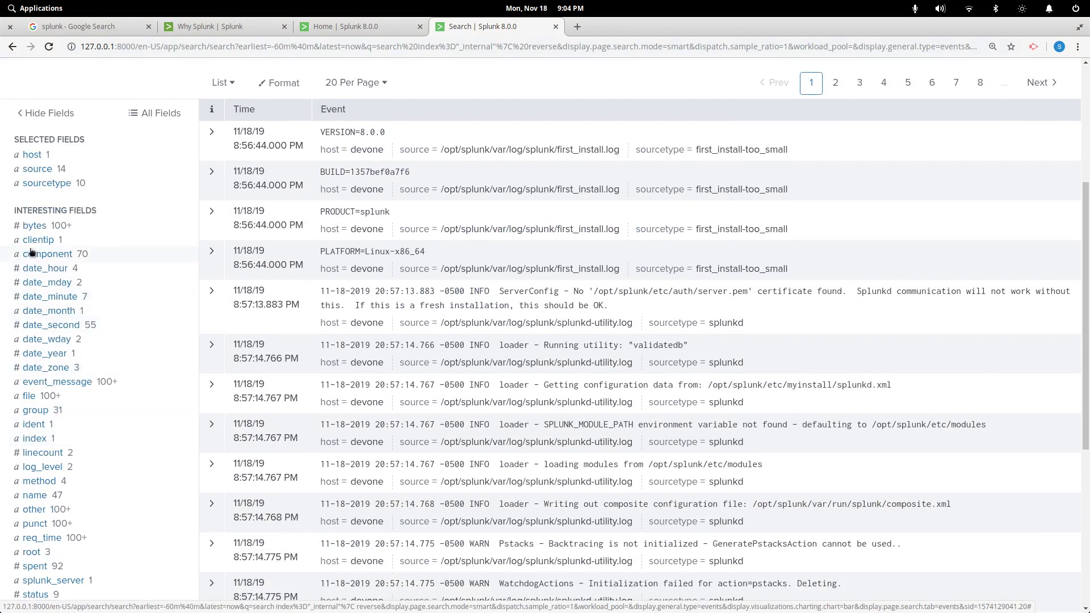
{"action": "scroll", "coordinate": [51, 352], "scroll_direction": "down", "scroll_amount": 1}
Run rare limit=20 on clientip and switch its results between the Statistics table and chart
{"action": "left_click", "coordinate": [39, 206]}
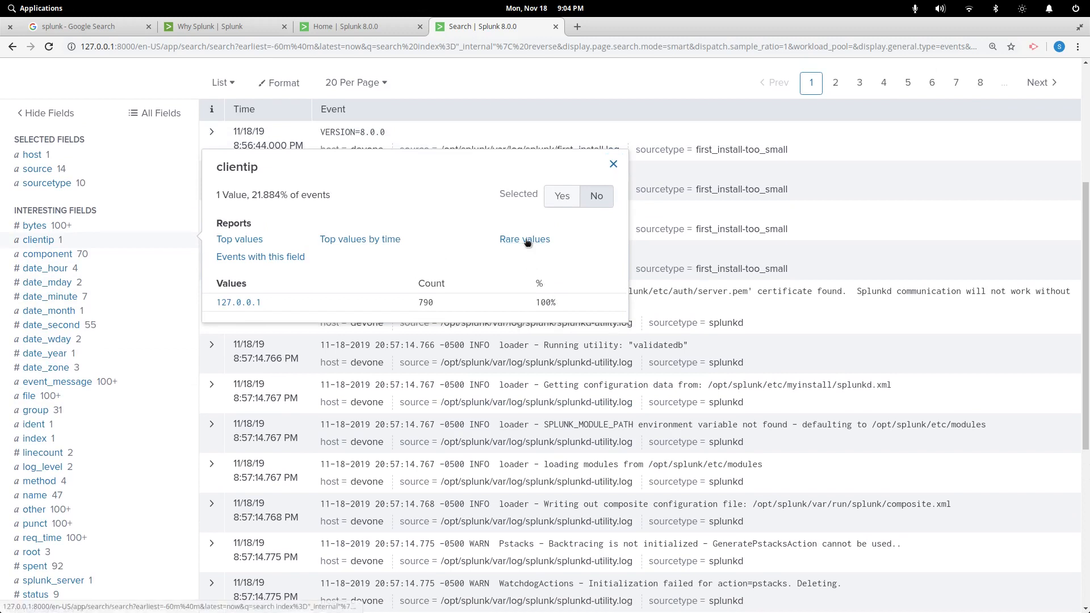
{"action": "left_click", "coordinate": [526, 240]}
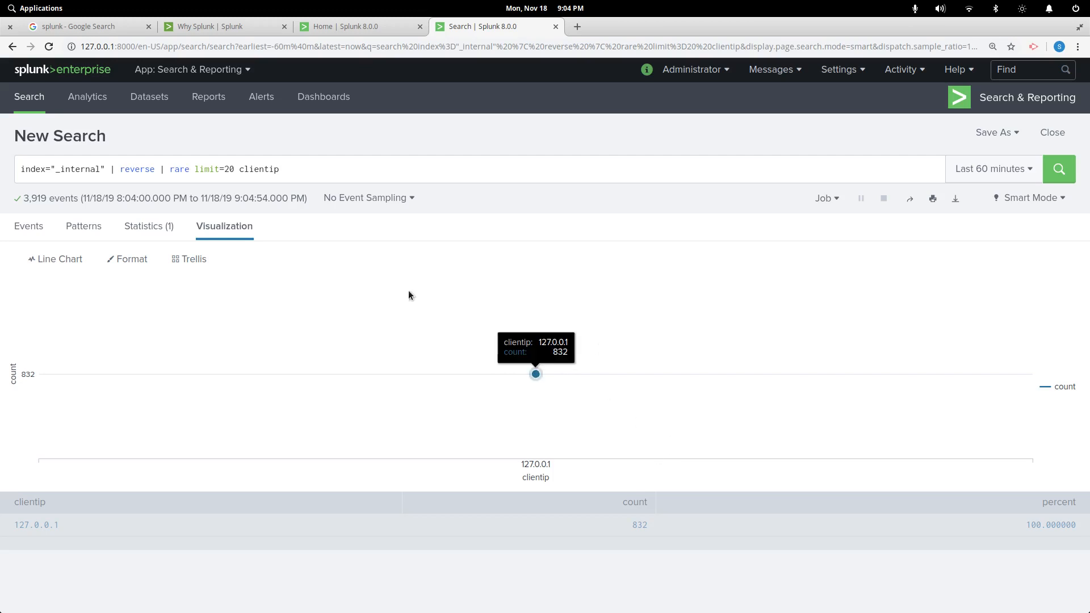
{"action": "left_click", "coordinate": [146, 229]}
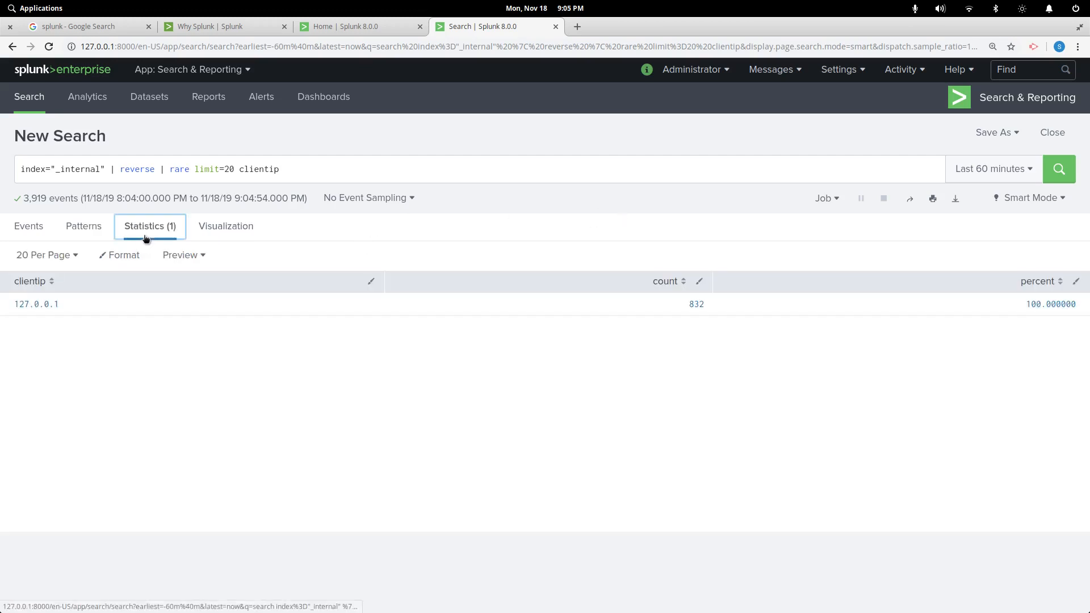
{"action": "left_click", "coordinate": [221, 227]}
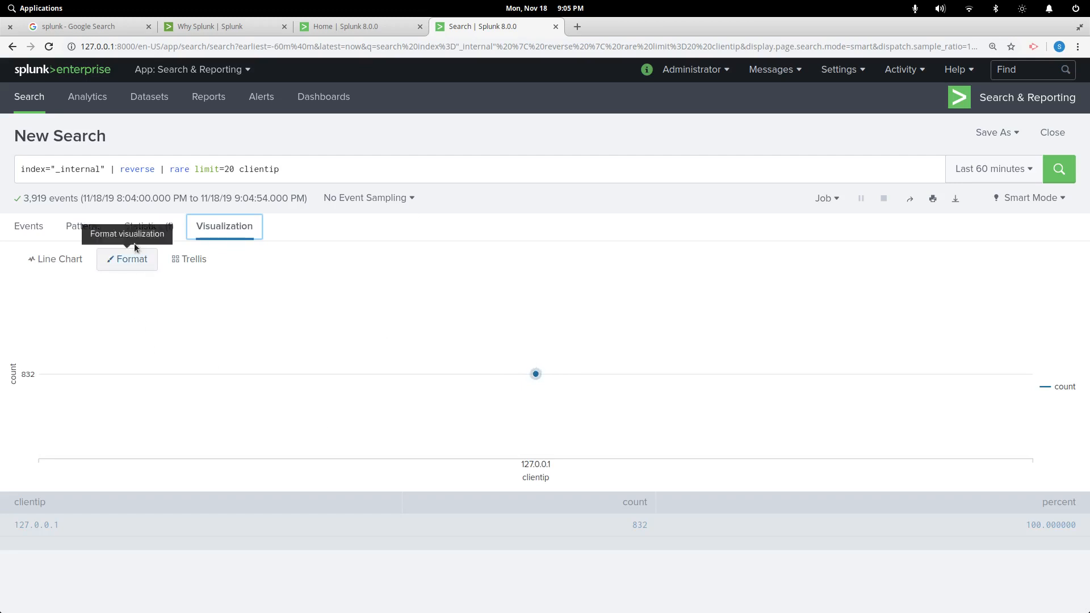
{"action": "left_click", "coordinate": [145, 227]}
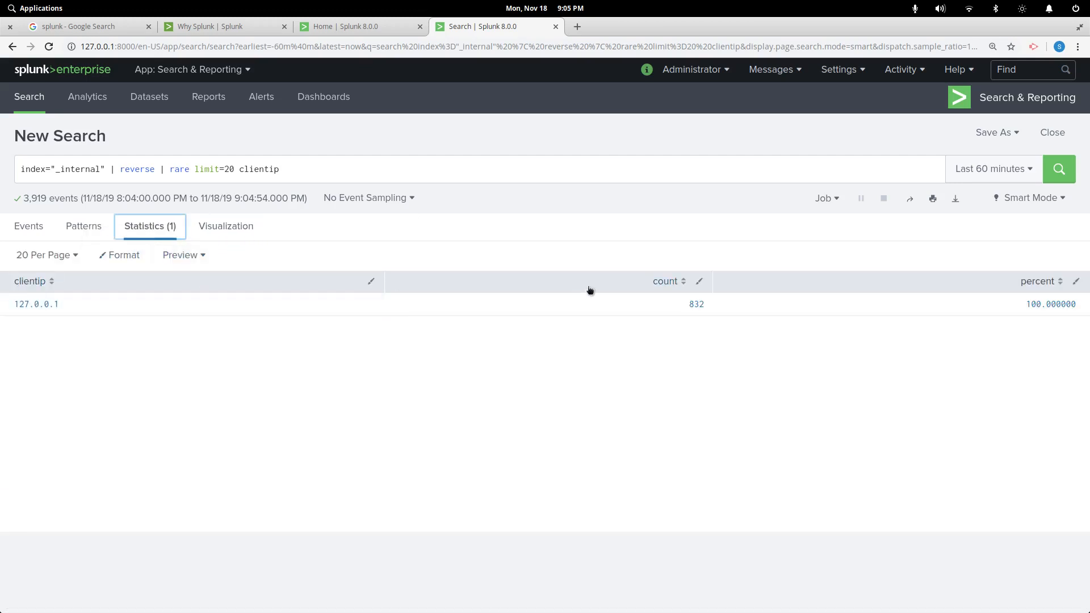
Rerun the search in Verbose Mode on the Patterns tab and scroll through the 14 patterns
{"action": "left_click", "coordinate": [82, 232]}
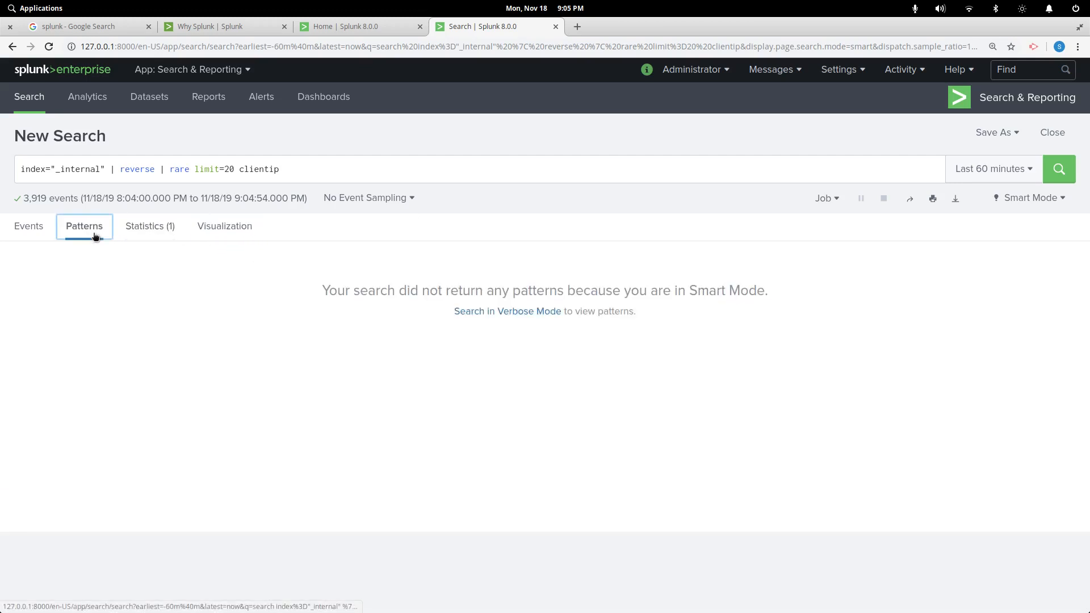
{"action": "left_click", "coordinate": [525, 312]}
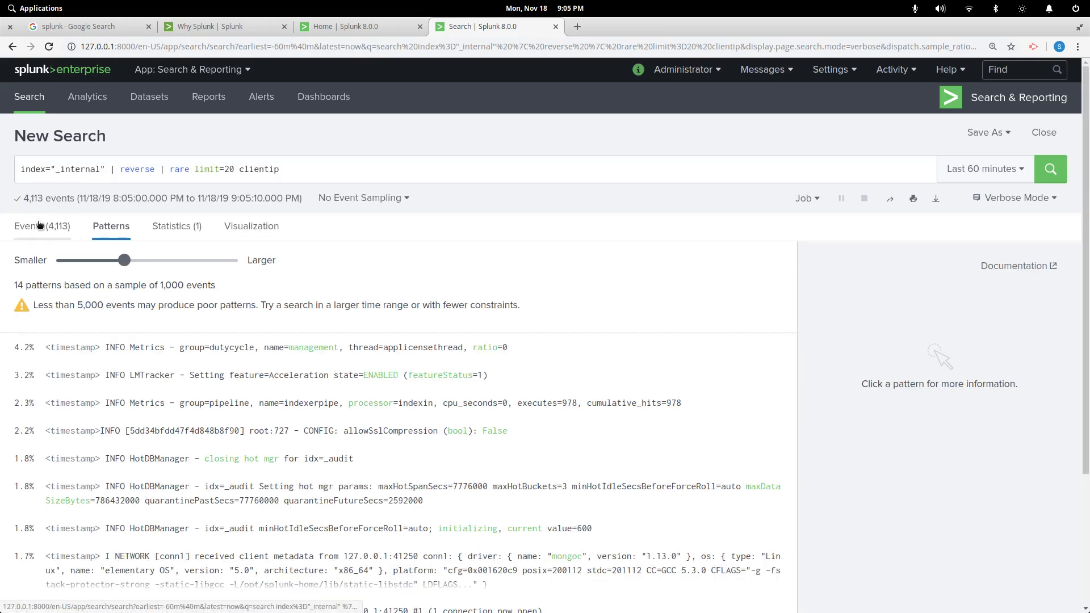
{"action": "scroll", "coordinate": [235, 392], "scroll_direction": "down", "scroll_amount": 1}
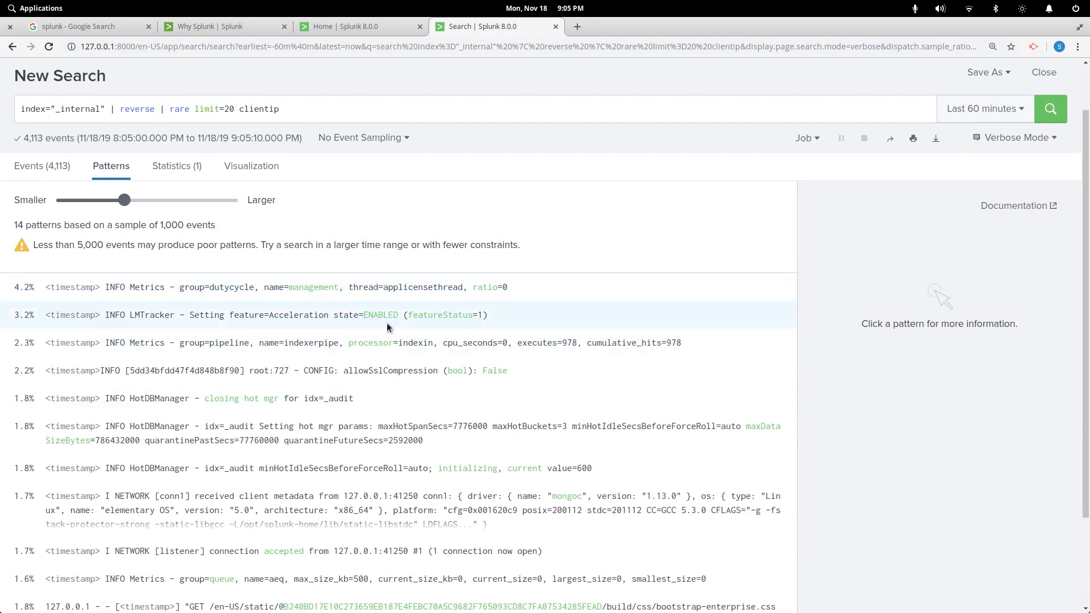
{"action": "scroll", "coordinate": [334, 397], "scroll_direction": "down", "scroll_amount": 1}
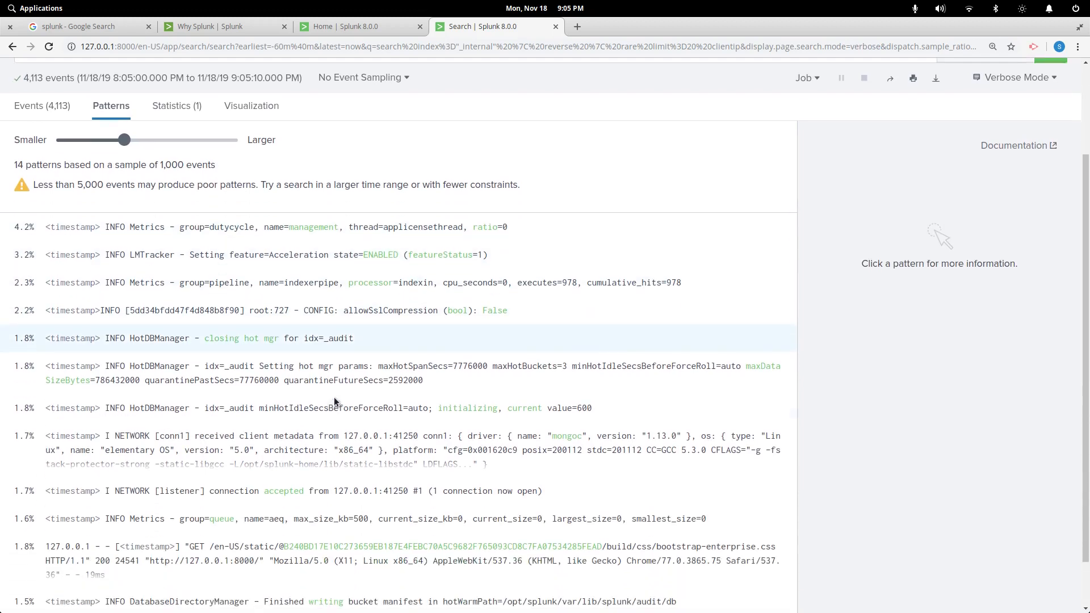
{"action": "scroll", "coordinate": [312, 358], "scroll_direction": "down", "scroll_amount": 1}
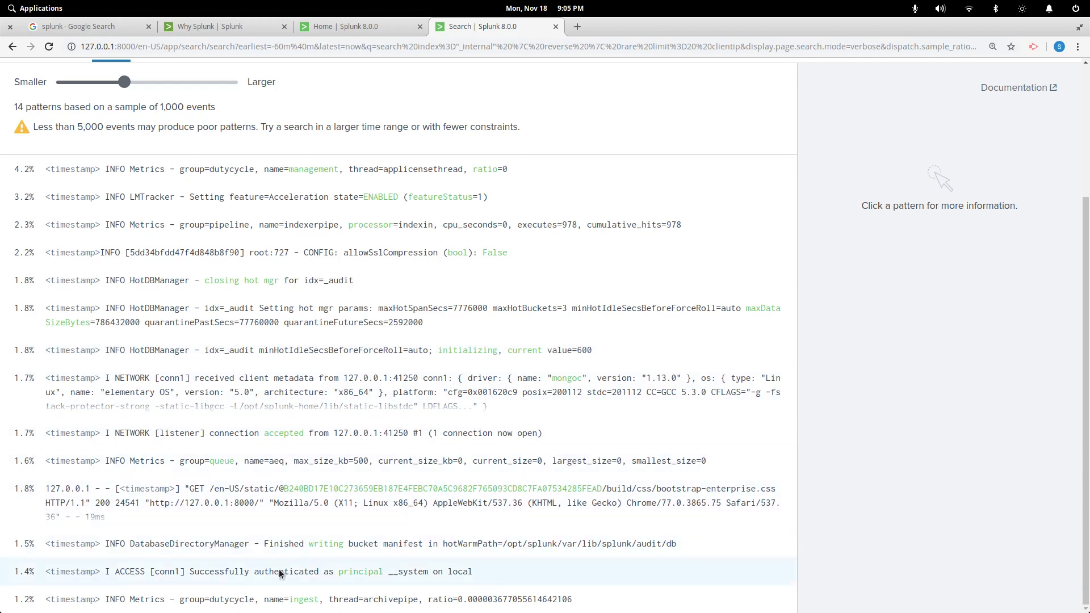
{"action": "scroll", "coordinate": [334, 566], "scroll_direction": "up", "scroll_amount": 3}
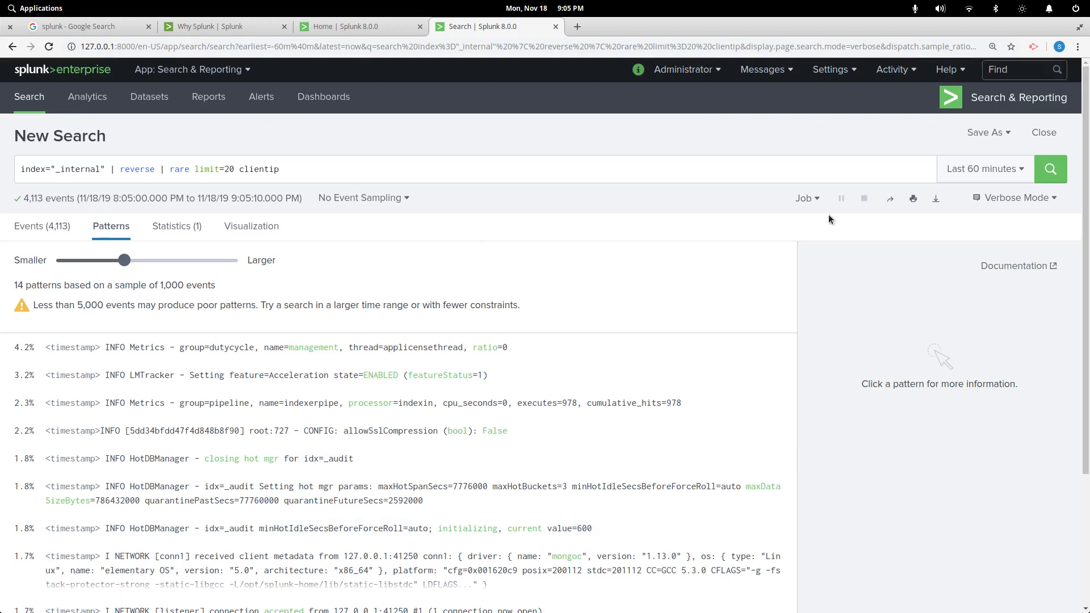
Launch the Monitoring Console from the Settings menu
{"action": "left_click", "coordinate": [832, 70]}
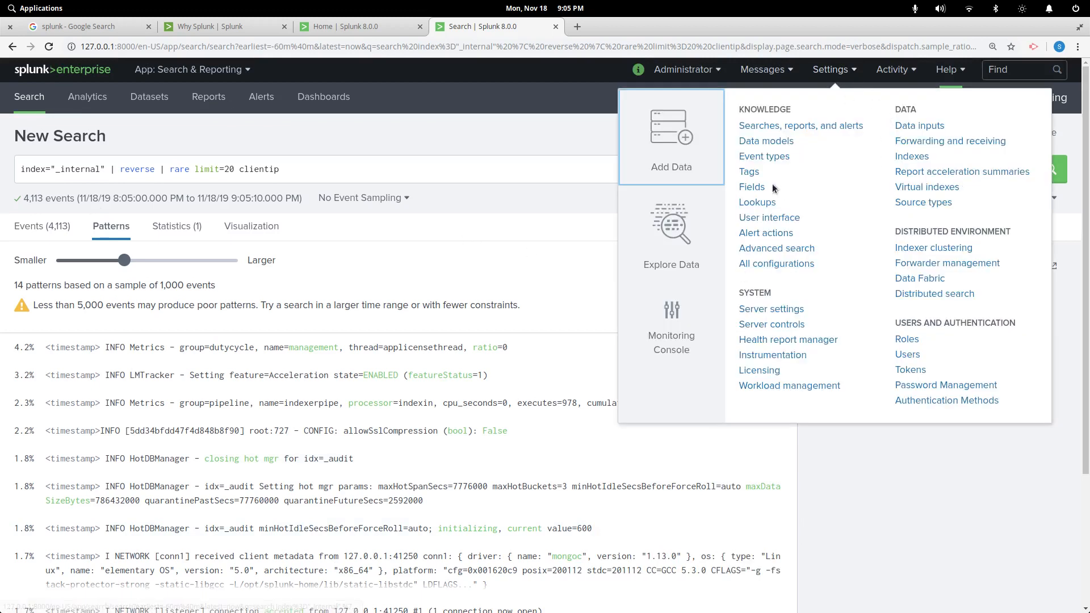
{"action": "left_click", "coordinate": [892, 69]}
{"action": "left_click", "coordinate": [839, 69]}
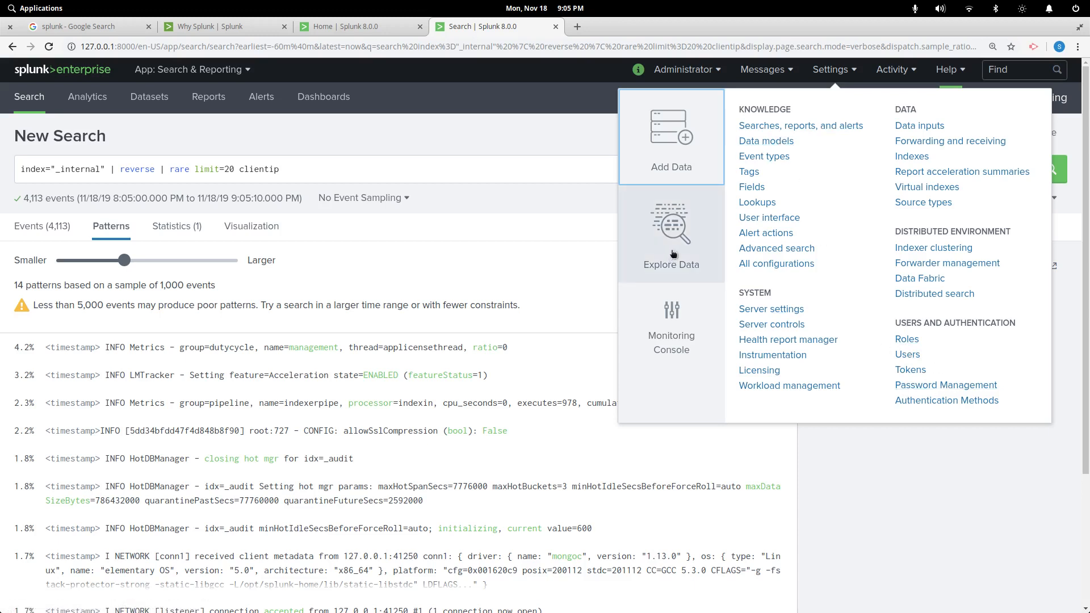
{"action": "left_click", "coordinate": [667, 331]}
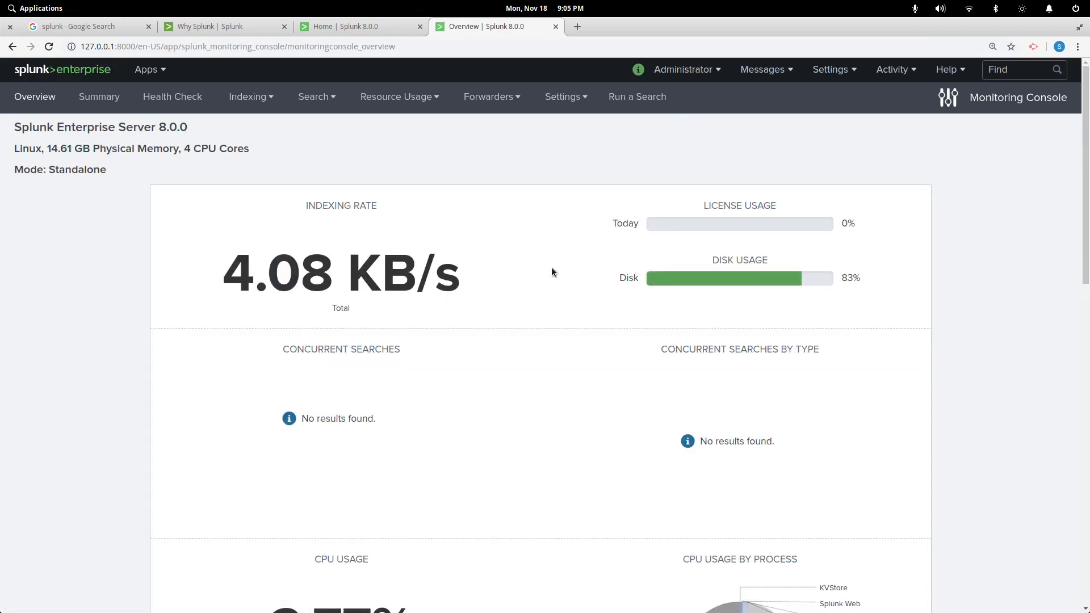
Highlight the server's physical memory and CPU core details on the overview
{"action": "scroll", "coordinate": [554, 272], "scroll_direction": "down", "scroll_amount": 3}
{"action": "scroll", "coordinate": [555, 273], "scroll_direction": "up", "scroll_amount": 3}
{"action": "left_click_drag", "start_coordinate": [48, 150], "coordinate": [259, 175]}
{"action": "left_click", "coordinate": [182, 152]}
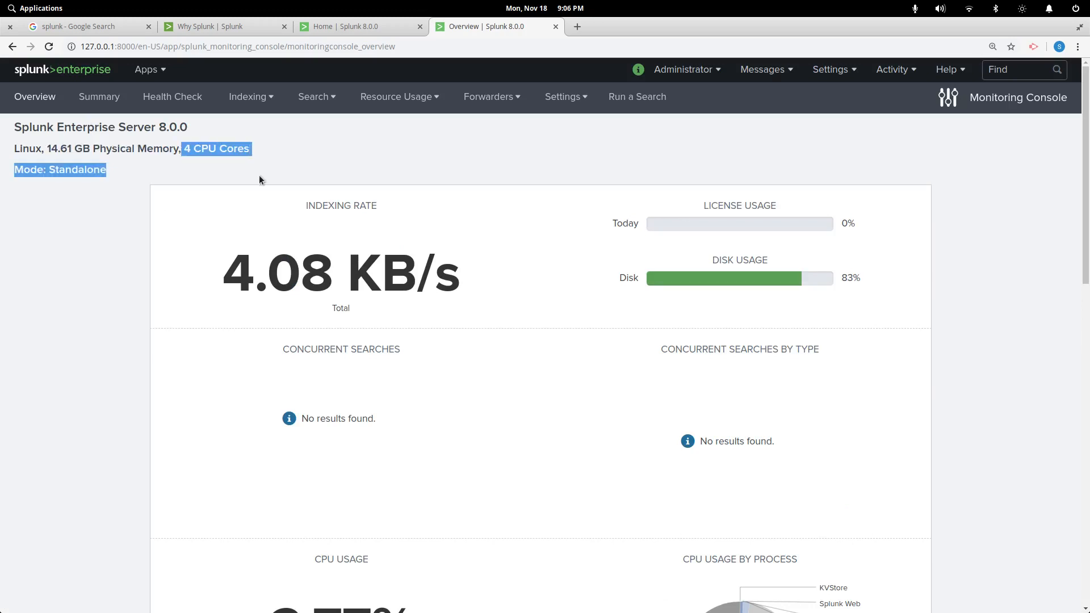
{"action": "left_click", "coordinate": [429, 300]}
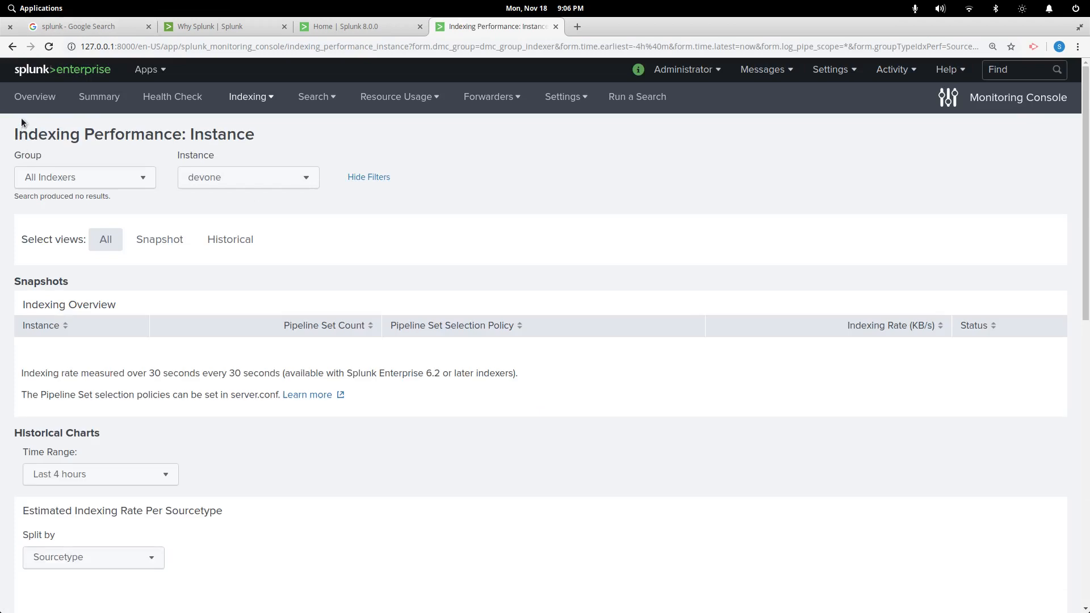
Scroll through the indexing performance charts and check the indexer Group list, leaving it unchanged
{"action": "scroll", "coordinate": [194, 400], "scroll_direction": "down", "scroll_amount": 3}
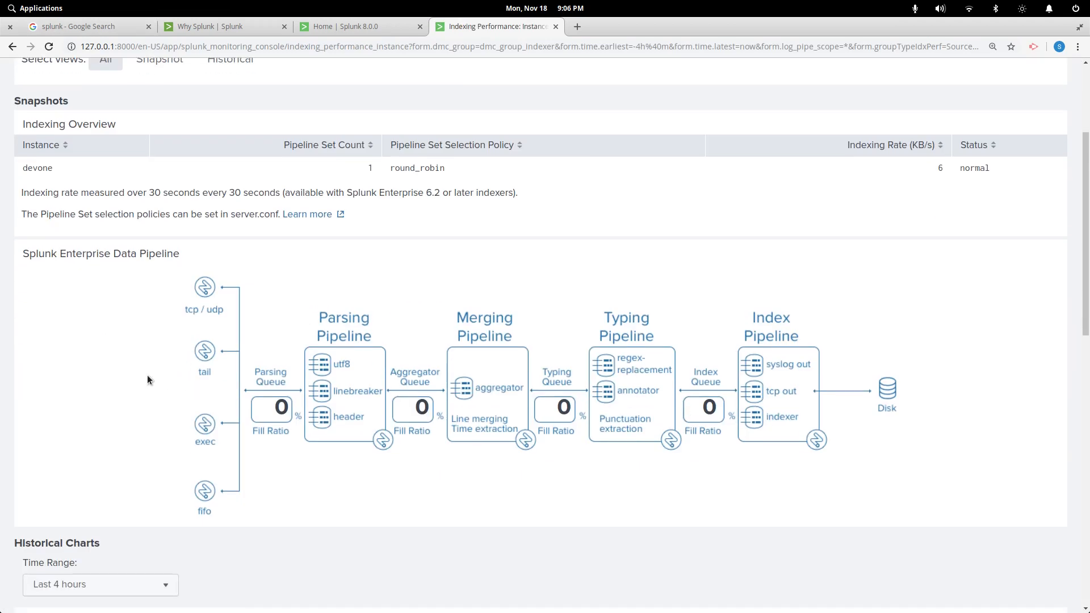
{"action": "scroll", "coordinate": [147, 380], "scroll_direction": "down", "scroll_amount": 3}
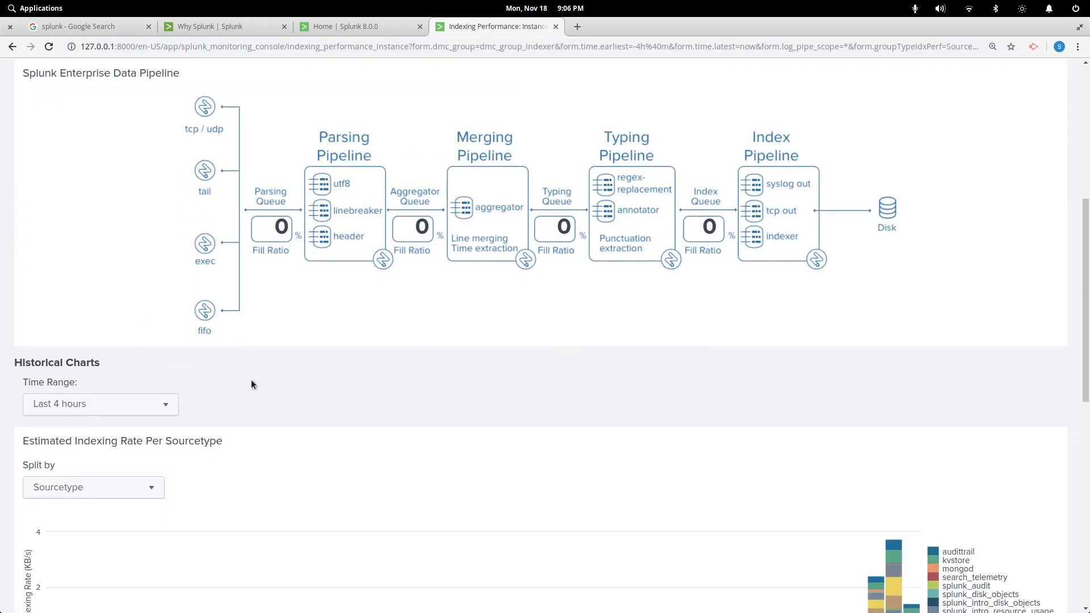
{"action": "scroll", "coordinate": [251, 384], "scroll_direction": "up", "scroll_amount": 4}
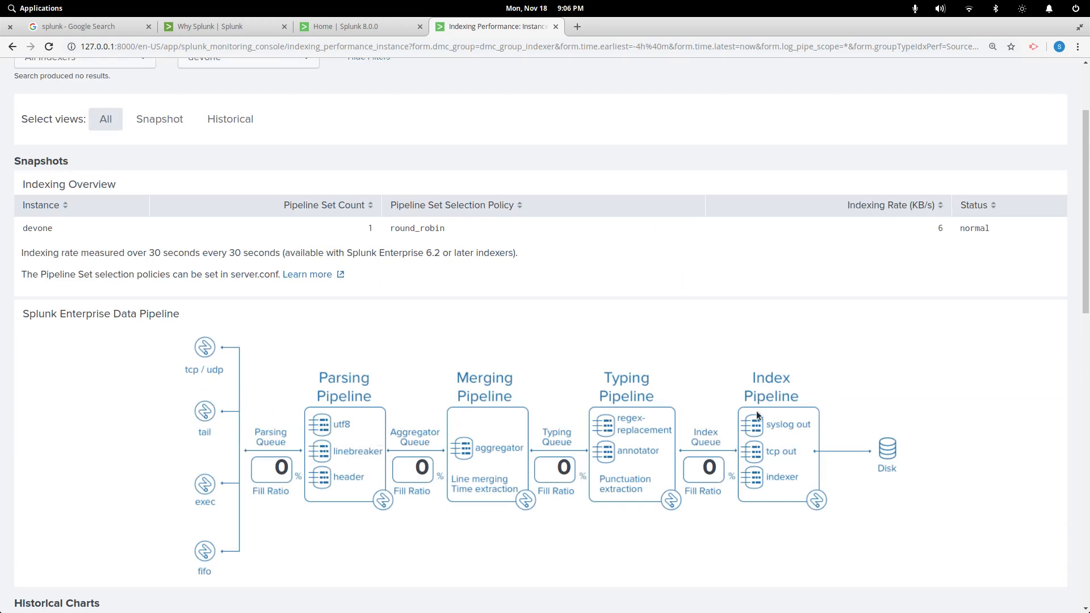
{"action": "scroll", "coordinate": [393, 538], "scroll_direction": "down", "scroll_amount": 9}
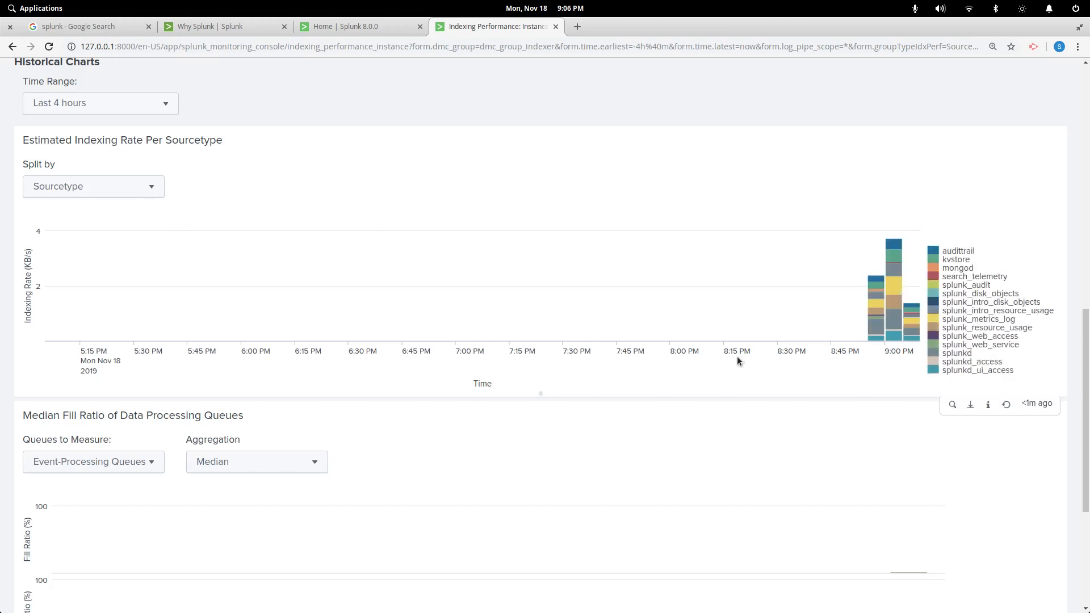
{"action": "scroll", "coordinate": [418, 272], "scroll_direction": "down", "scroll_amount": 5}
{"action": "scroll", "coordinate": [398, 278], "scroll_direction": "up", "scroll_amount": 15}
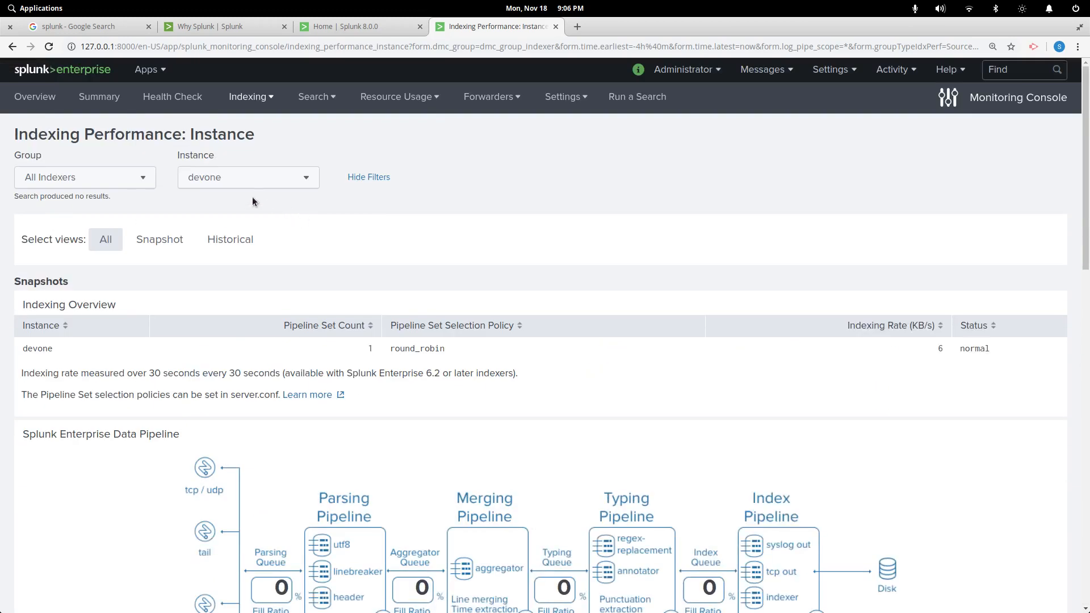
{"action": "left_click", "coordinate": [137, 173]}
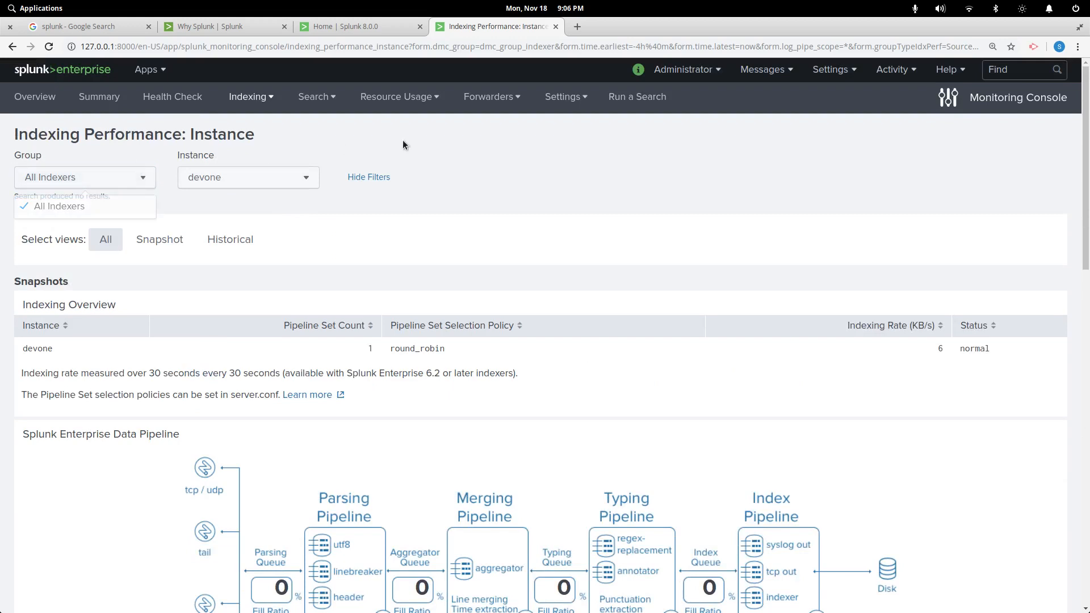
{"action": "left_click", "coordinate": [567, 179]}
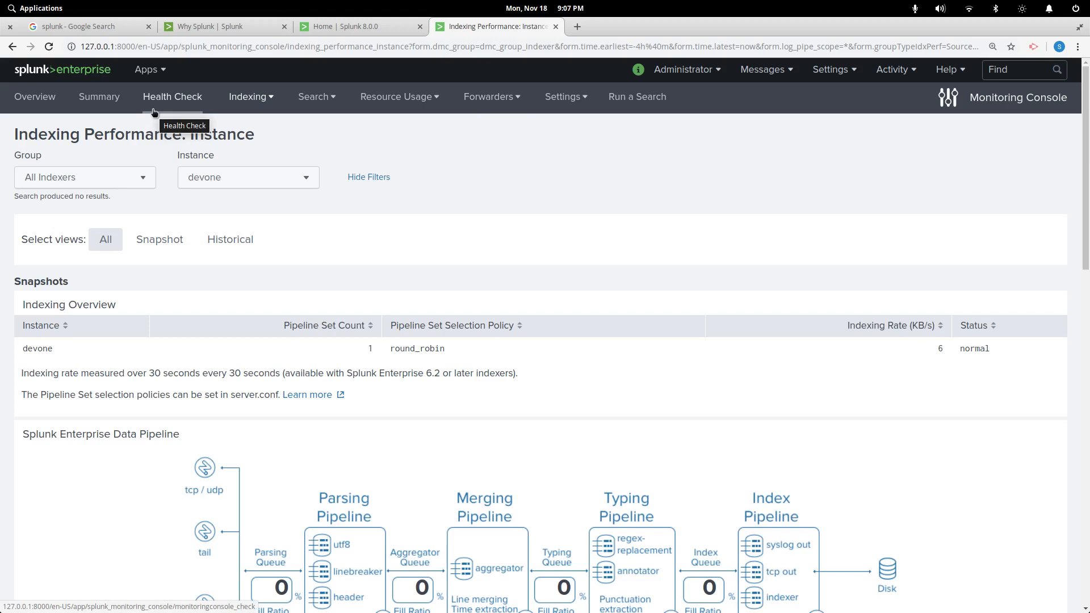
Check the Health Check page, then go to Indexing > Indexes and Volumes: Instance
{"action": "left_click", "coordinate": [186, 106]}
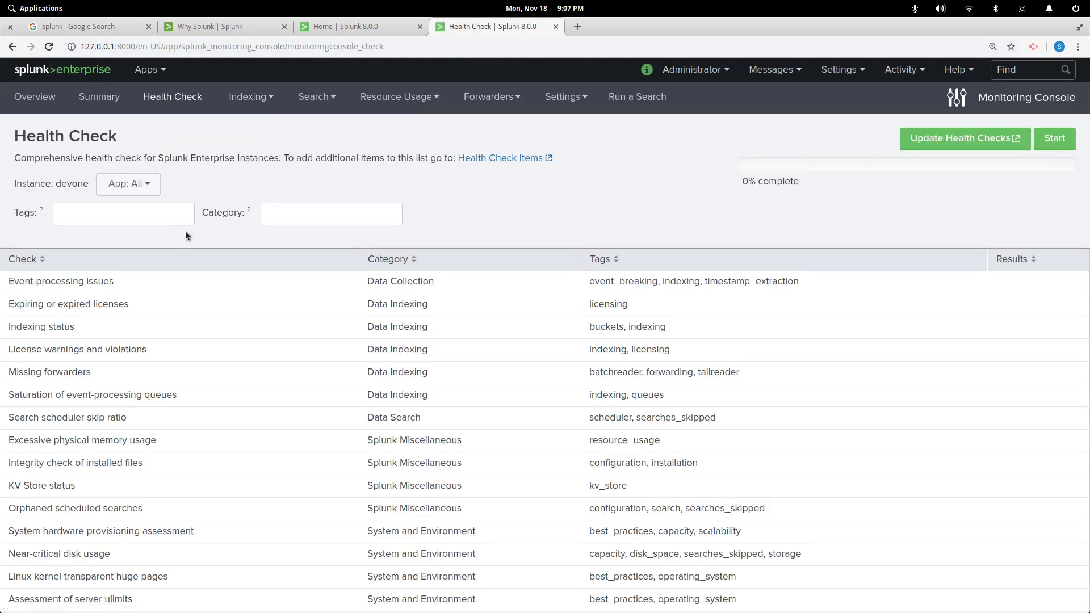
{"action": "left_click", "coordinate": [249, 98]}
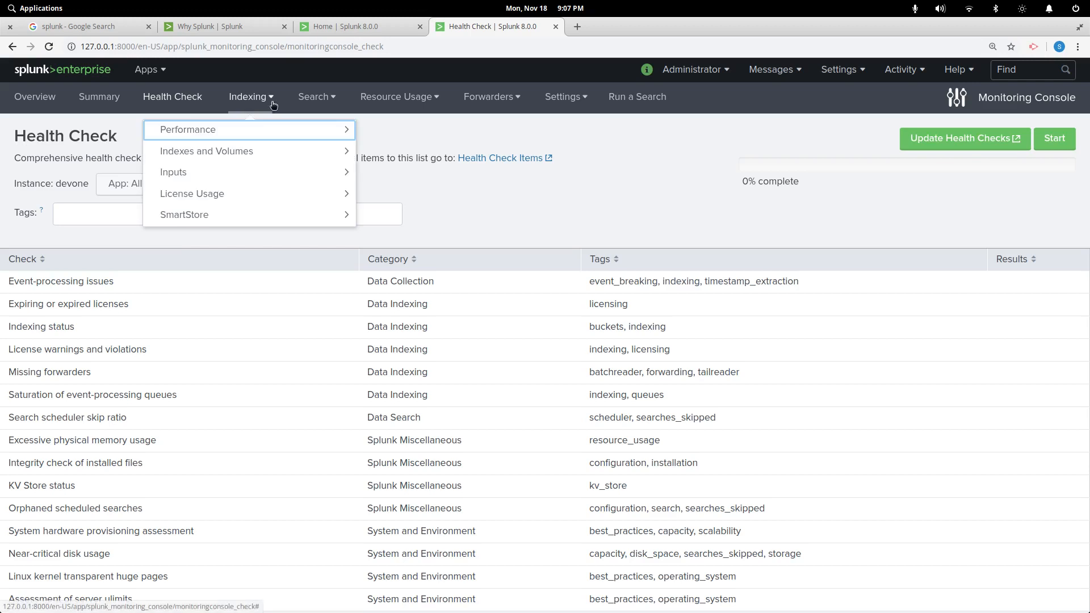
{"action": "left_click", "coordinate": [218, 157]}
{"action": "left_click", "coordinate": [216, 152]}
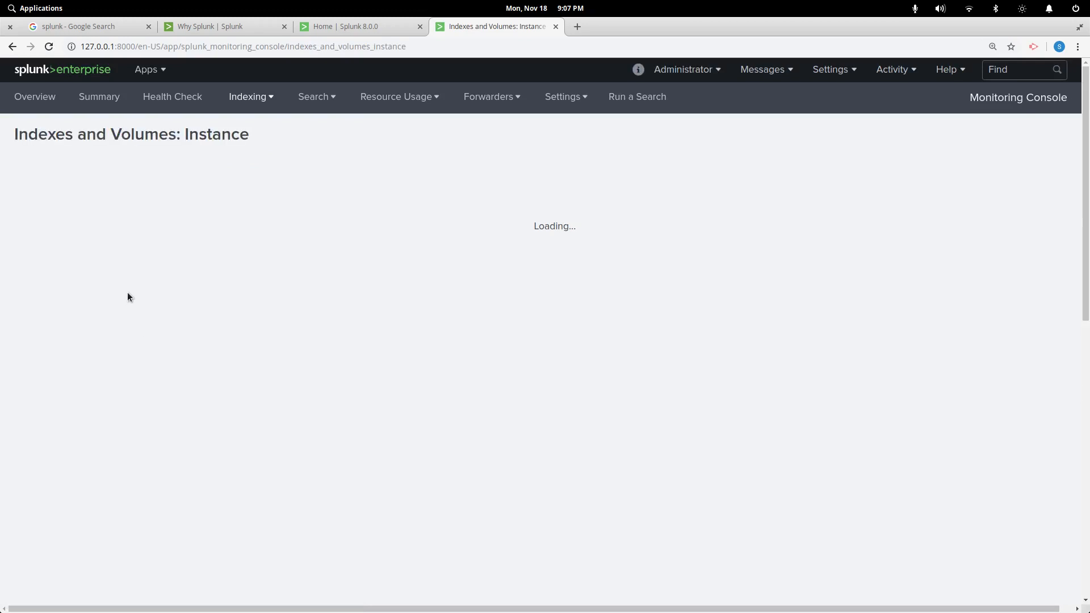
{"action": "scroll", "coordinate": [354, 446], "scroll_direction": "down", "scroll_amount": 4}
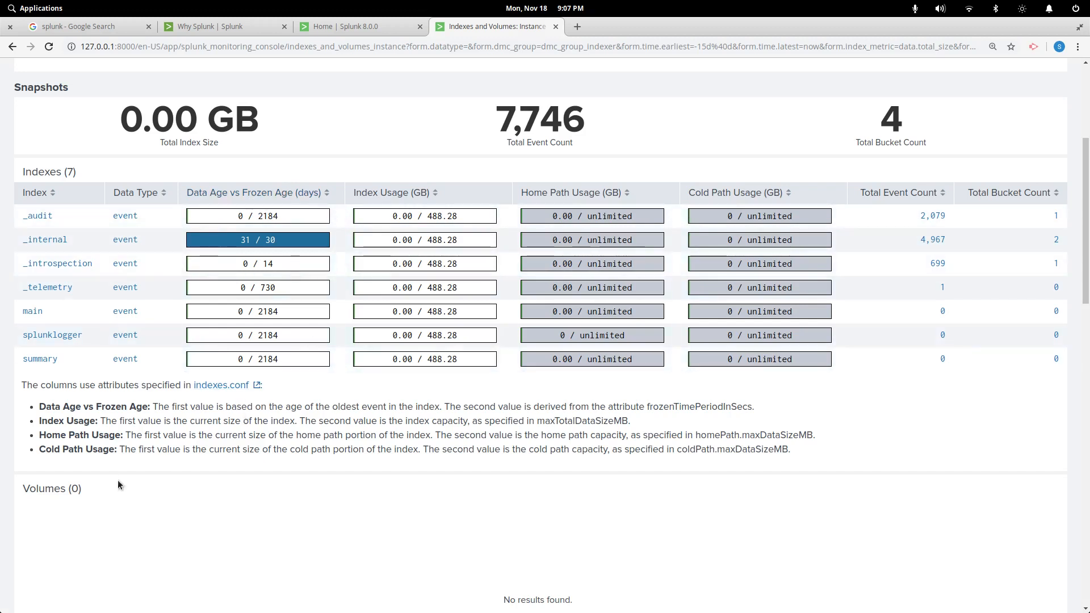
Highlight the column descriptions, including the frozenTimePeriodInSecs, Index Usage and Home Path Usage explanations
{"action": "left_click_drag", "start_coordinate": [43, 404], "coordinate": [795, 451]}
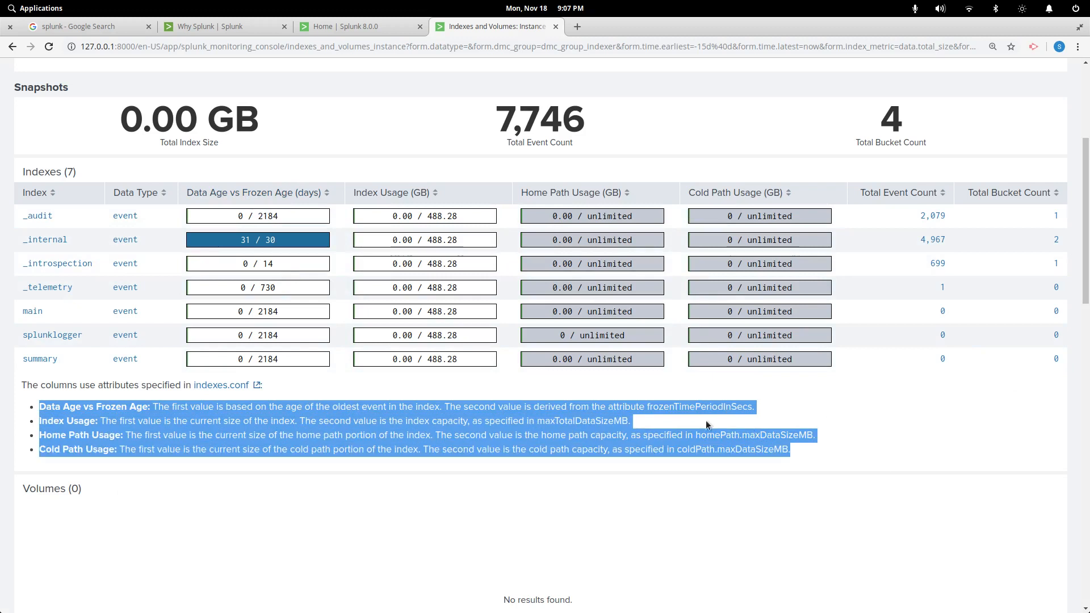
{"action": "left_click_drag", "start_coordinate": [706, 420], "coordinate": [267, 420]}
{"action": "left_click", "coordinate": [270, 412]}
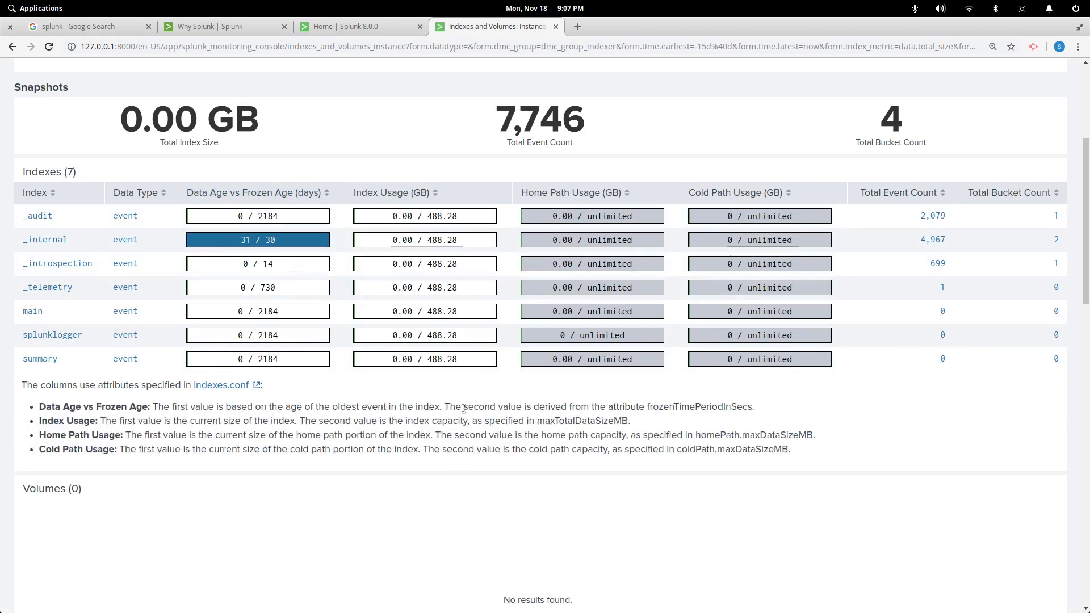
{"action": "left_click_drag", "start_coordinate": [463, 408], "coordinate": [737, 415]}
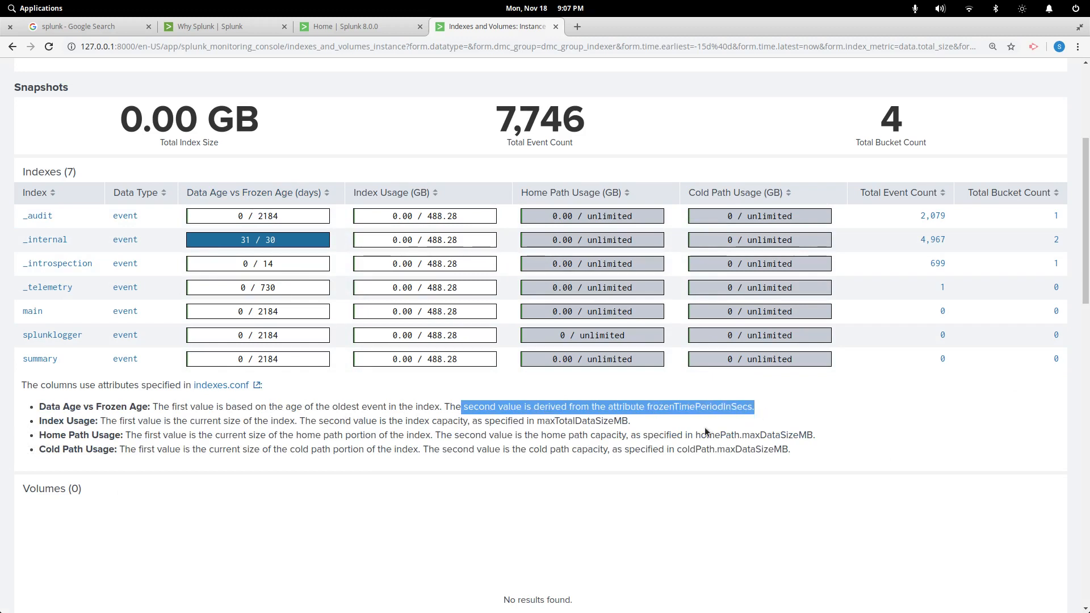
{"action": "left_click", "coordinate": [723, 417]}
{"action": "left_click", "coordinate": [343, 501]}
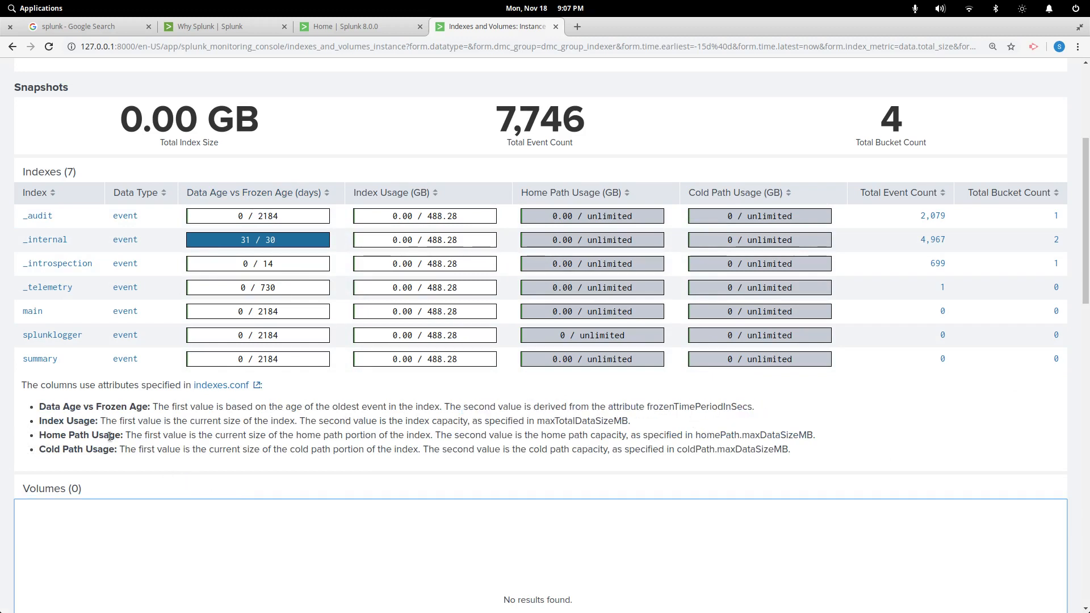
{"action": "left_click_drag", "start_coordinate": [102, 423], "coordinate": [587, 422]}
{"action": "double_click", "coordinate": [183, 449]}
{"action": "left_click", "coordinate": [118, 436]}
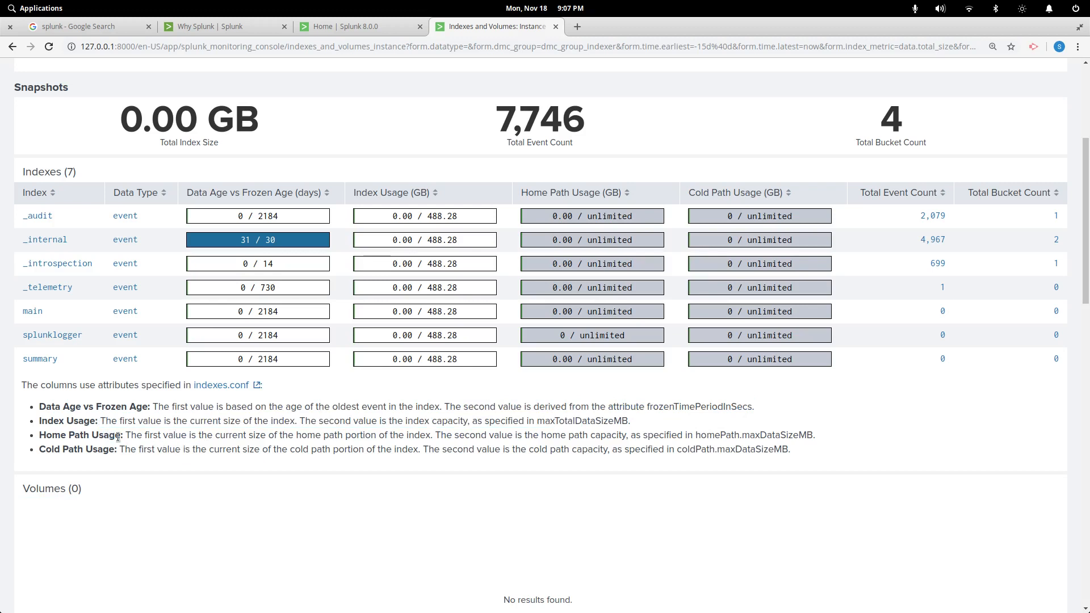
{"action": "left_click_drag", "start_coordinate": [112, 436], "coordinate": [305, 441]}
{"action": "left_click", "coordinate": [253, 436]}
Open the indexes.conf documentation, review index sizes and volumes, then view the Configure index storage page
{"action": "left_click", "coordinate": [236, 391]}
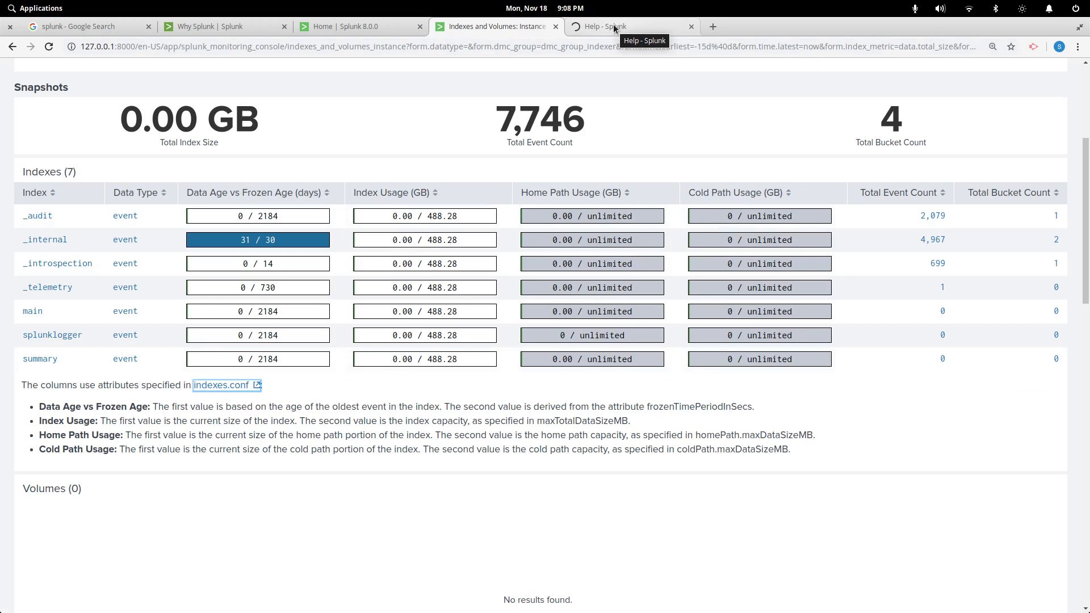
{"action": "scroll", "coordinate": [851, 335], "scroll_direction": "up", "scroll_amount": 2}
{"action": "scroll", "coordinate": [450, 282], "scroll_direction": "up", "scroll_amount": 6}
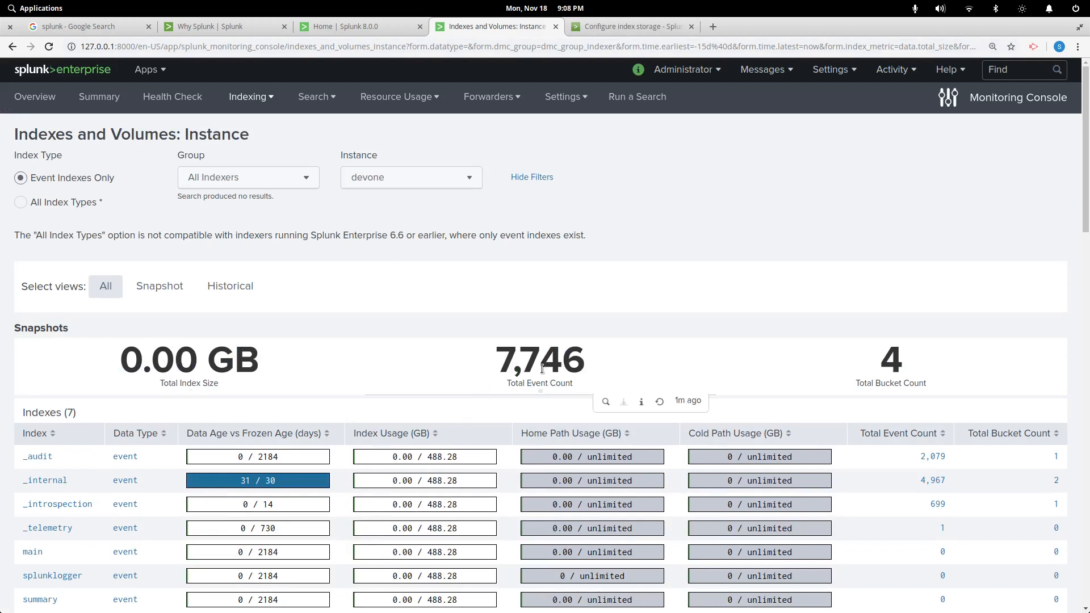
{"action": "scroll", "coordinate": [739, 352], "scroll_direction": "down", "scroll_amount": 2}
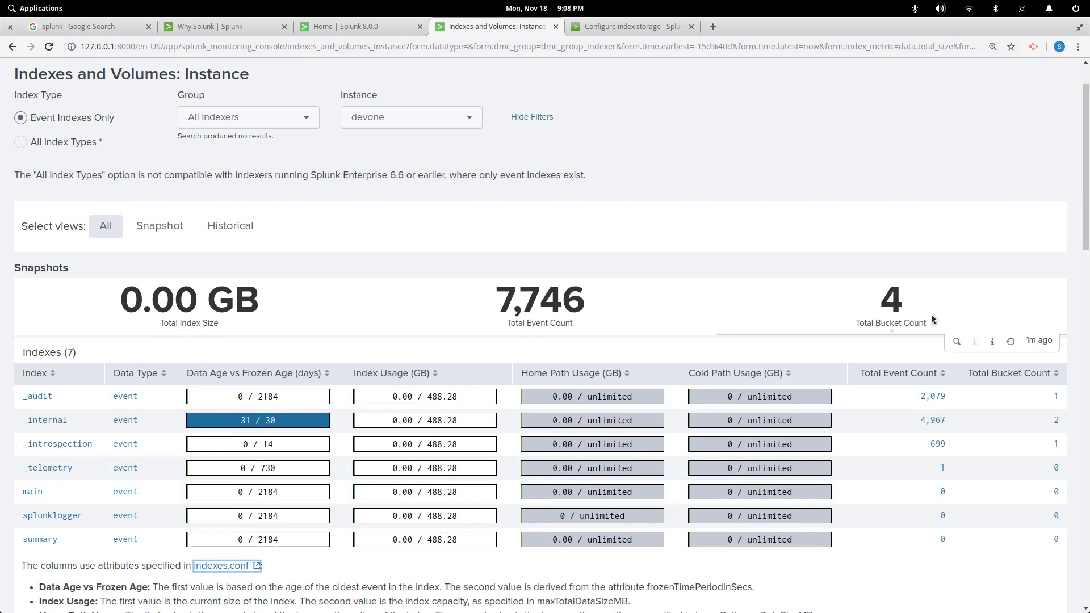
{"action": "scroll", "coordinate": [940, 483], "scroll_direction": "down", "scroll_amount": 3}
{"action": "scroll", "coordinate": [942, 472], "scroll_direction": "down", "scroll_amount": 3}
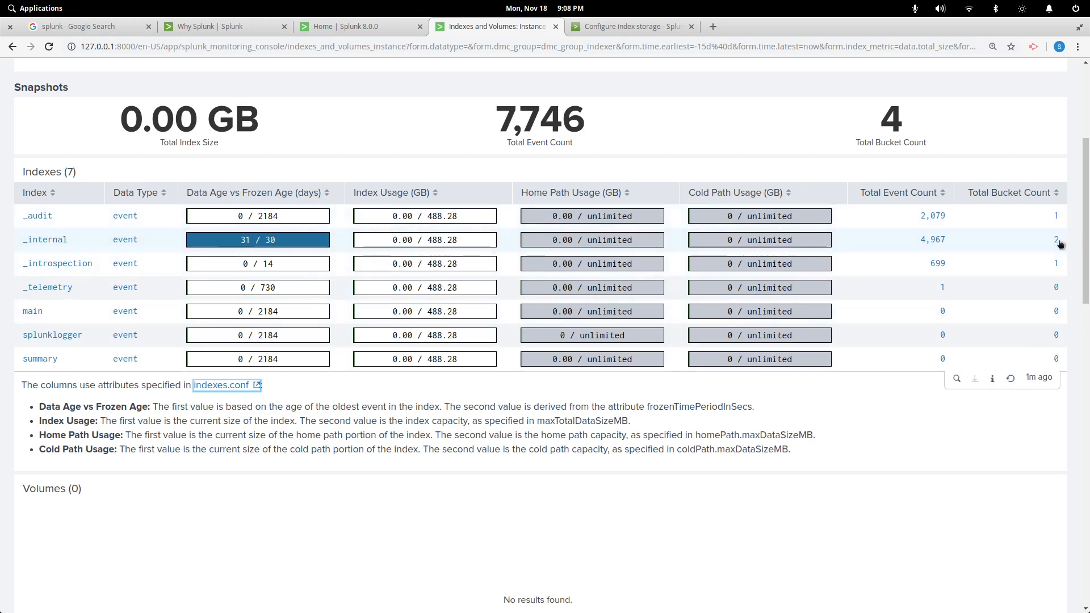
{"action": "scroll", "coordinate": [915, 460], "scroll_direction": "down", "scroll_amount": 10}
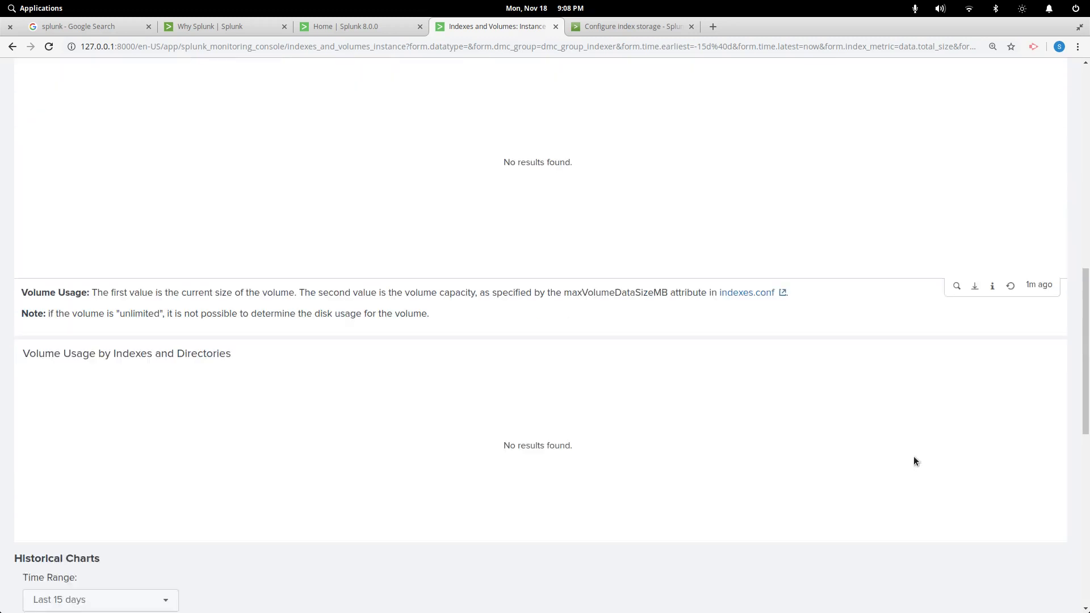
{"action": "scroll", "coordinate": [914, 455], "scroll_direction": "down", "scroll_amount": 6}
{"action": "scroll", "coordinate": [915, 454], "scroll_direction": "up", "scroll_amount": 12}
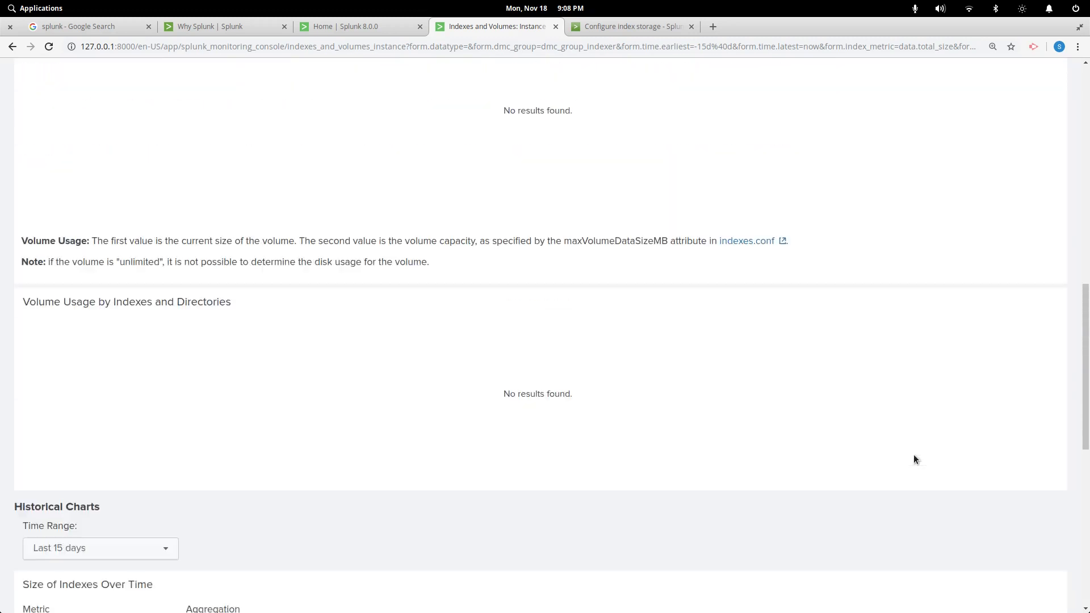
{"action": "scroll", "coordinate": [914, 454], "scroll_direction": "up", "scroll_amount": 8}
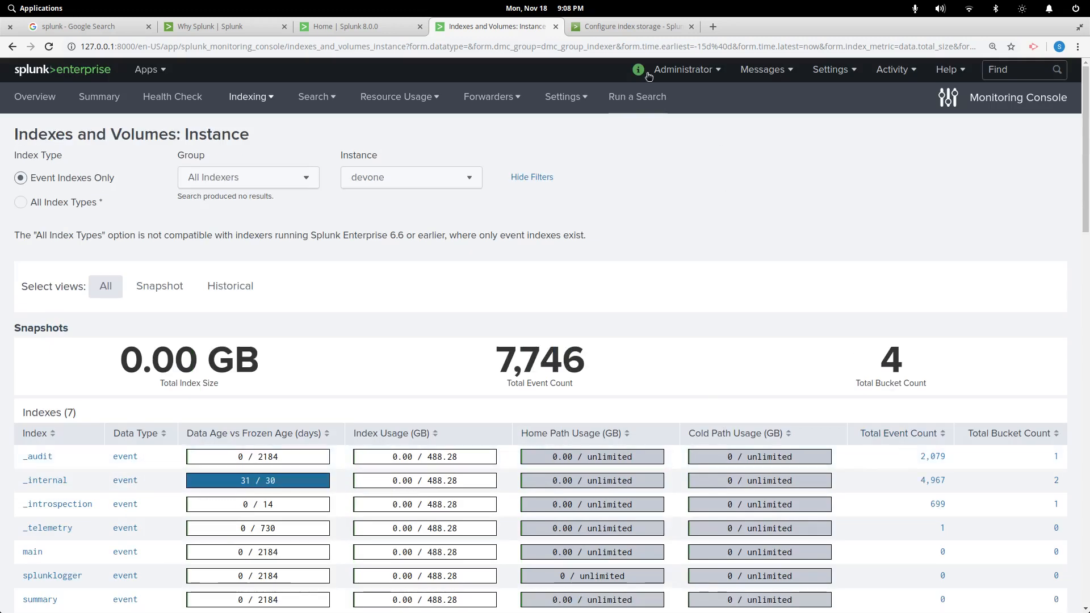
{"action": "left_click", "coordinate": [637, 27]}
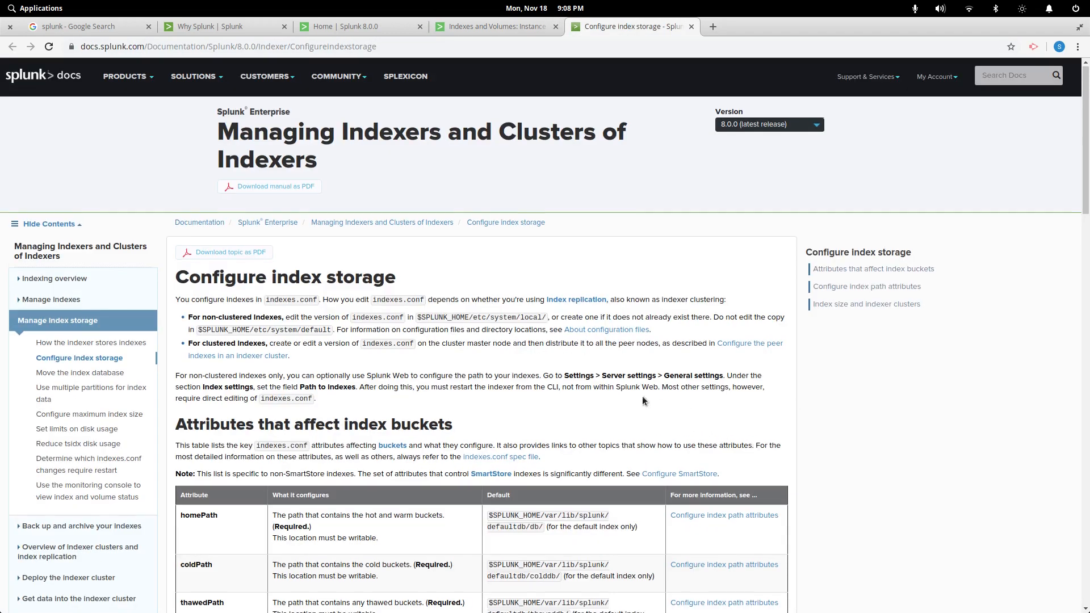
Scroll the Configure index storage doc and select the bucket attribute rows from homePath to maxDataSize
{"action": "scroll", "coordinate": [643, 398], "scroll_direction": "down", "scroll_amount": 2}
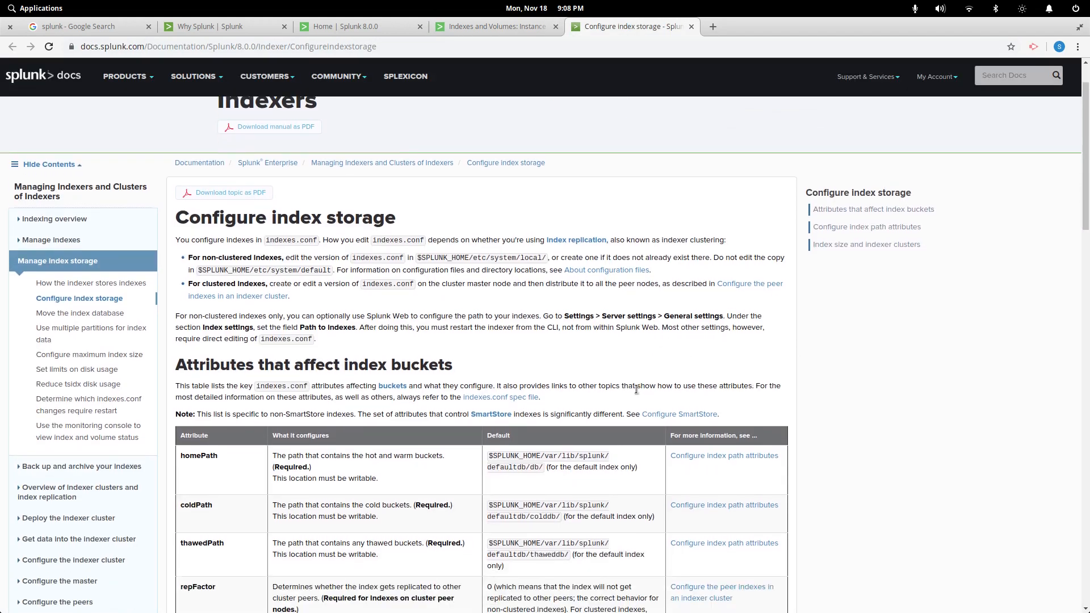
{"action": "scroll", "coordinate": [637, 390], "scroll_direction": "down", "scroll_amount": 15}
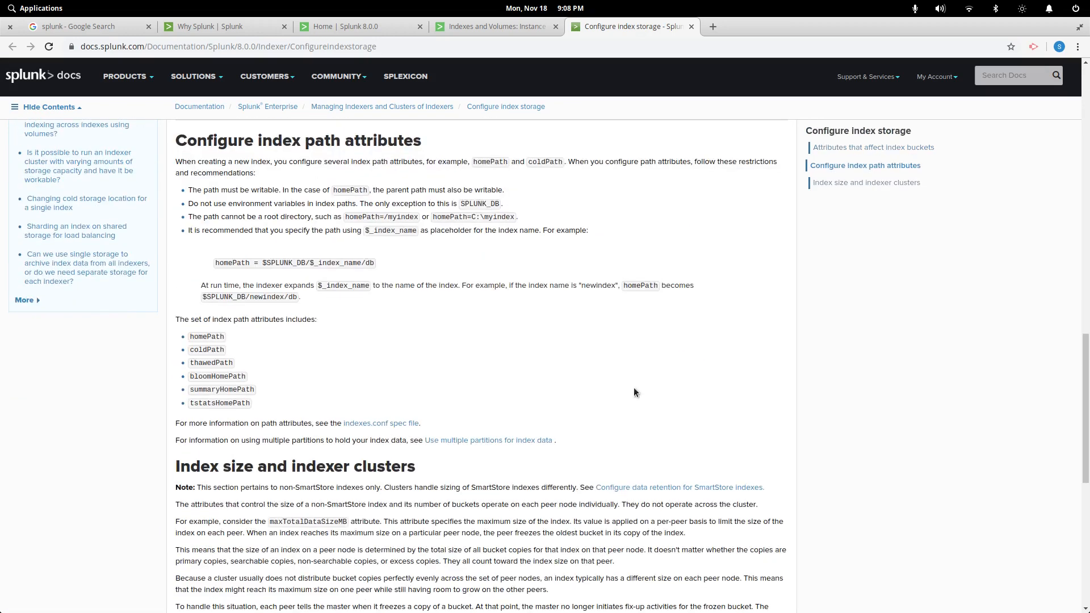
{"action": "scroll", "coordinate": [633, 392], "scroll_direction": "up", "scroll_amount": 15}
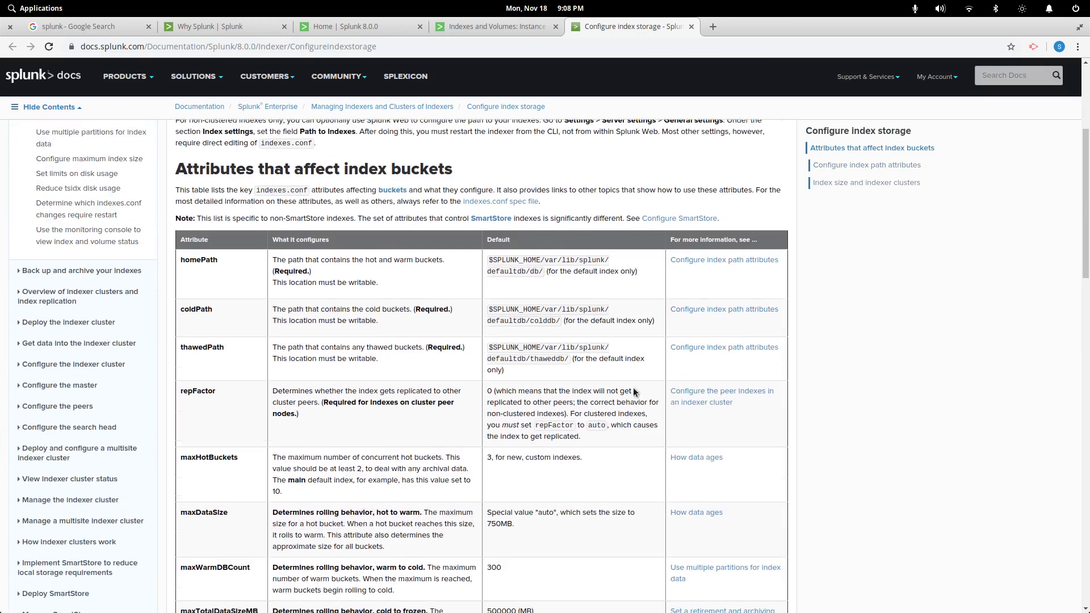
{"action": "scroll", "coordinate": [634, 392], "scroll_direction": "up", "scroll_amount": 5}
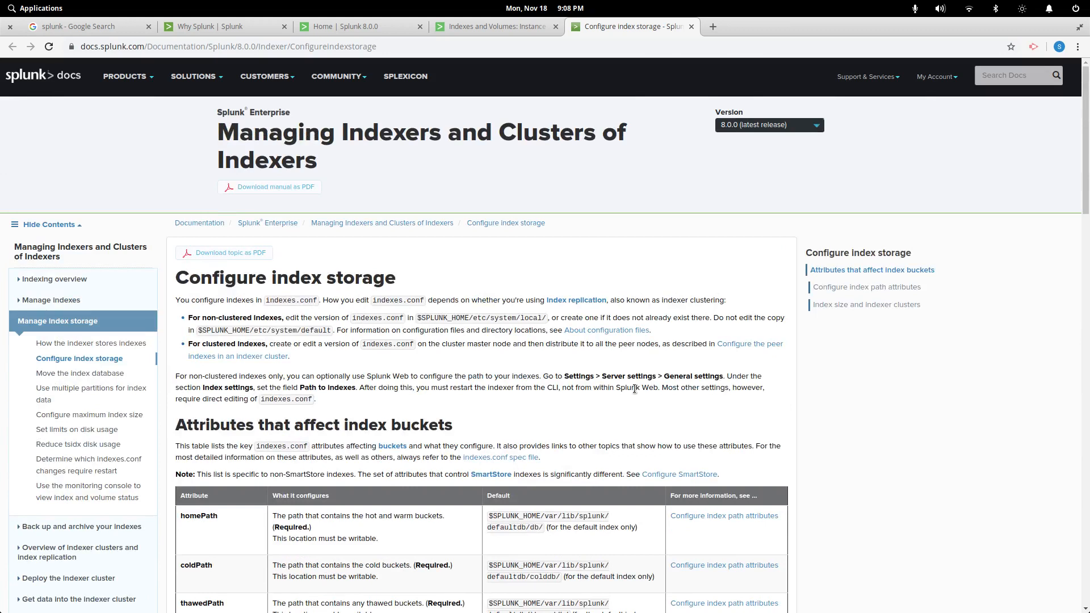
{"action": "scroll", "coordinate": [568, 392], "scroll_direction": "down", "scroll_amount": 3}
{"action": "scroll", "coordinate": [432, 354], "scroll_direction": "down", "scroll_amount": 2}
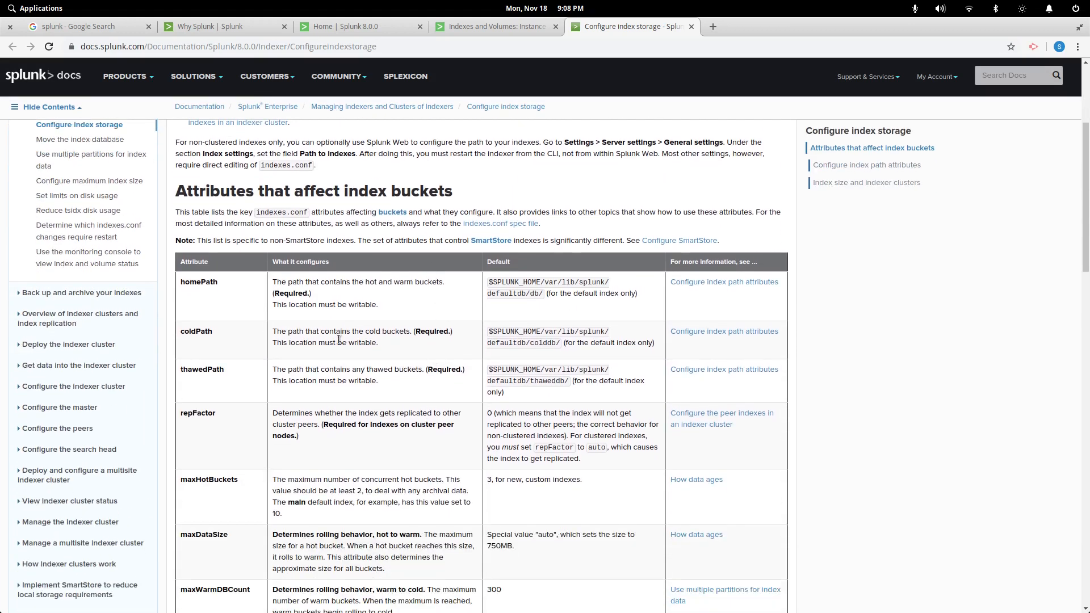
{"action": "left_click_drag", "start_coordinate": [196, 287], "coordinate": [229, 435]}
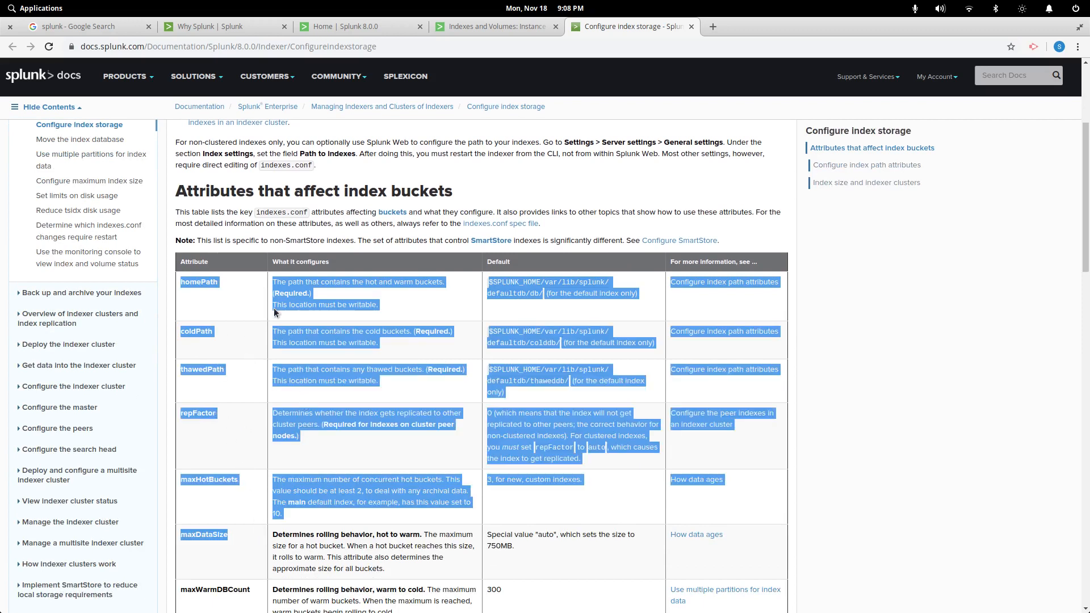
{"action": "left_click", "coordinate": [953, 354]}
Select the documentation page's web address, then close the docs to return to Indexes and Volumes
{"action": "scroll", "coordinate": [522, 417], "scroll_direction": "down", "scroll_amount": 15}
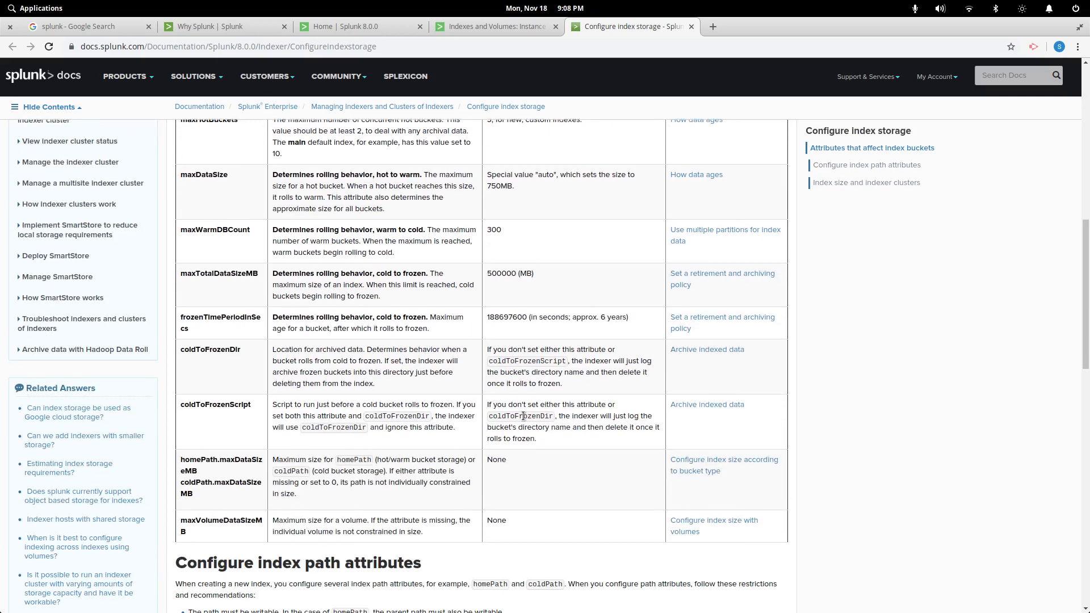
{"action": "scroll", "coordinate": [520, 415], "scroll_direction": "down", "scroll_amount": 8}
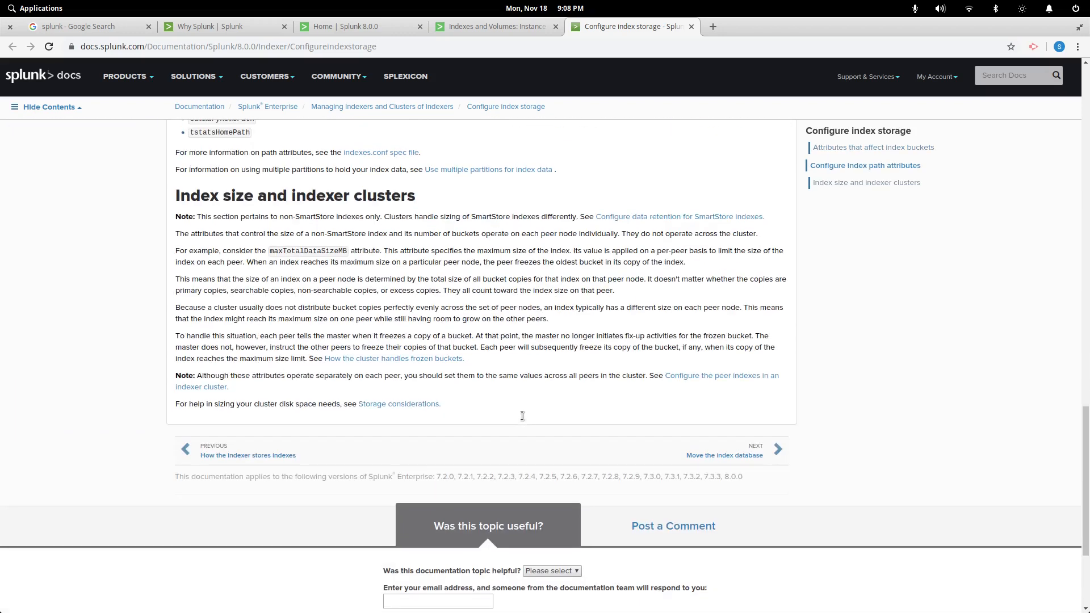
{"action": "scroll", "coordinate": [520, 418], "scroll_direction": "up", "scroll_amount": 9}
{"action": "scroll", "coordinate": [517, 415], "scroll_direction": "up", "scroll_amount": 20}
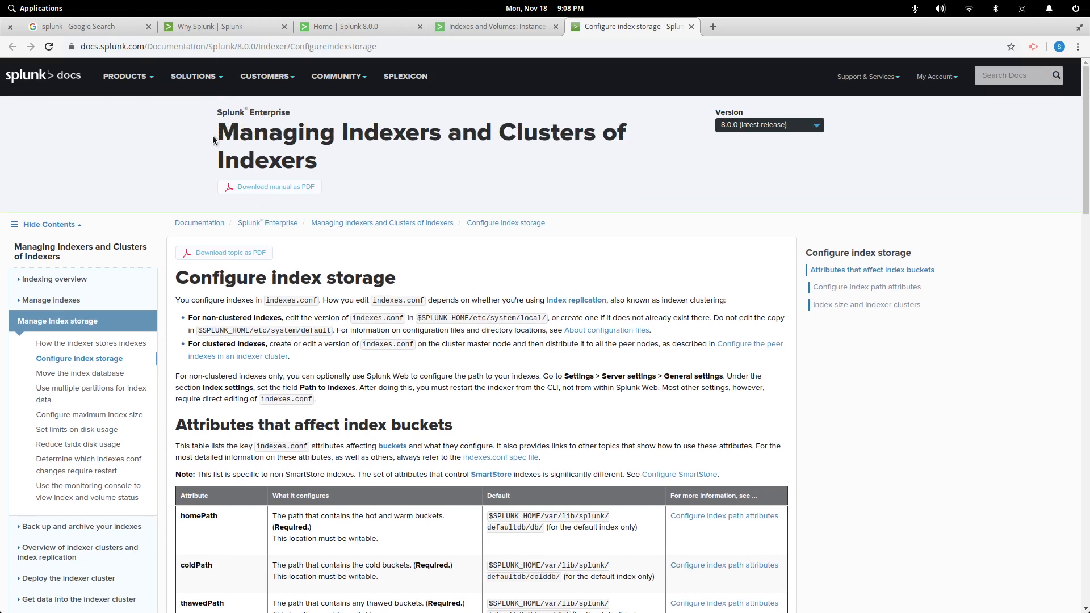
{"action": "left_click_drag", "start_coordinate": [95, 48], "coordinate": [423, 51]}
{"action": "left_click", "coordinate": [441, 170]}
{"action": "left_click", "coordinate": [691, 27]}
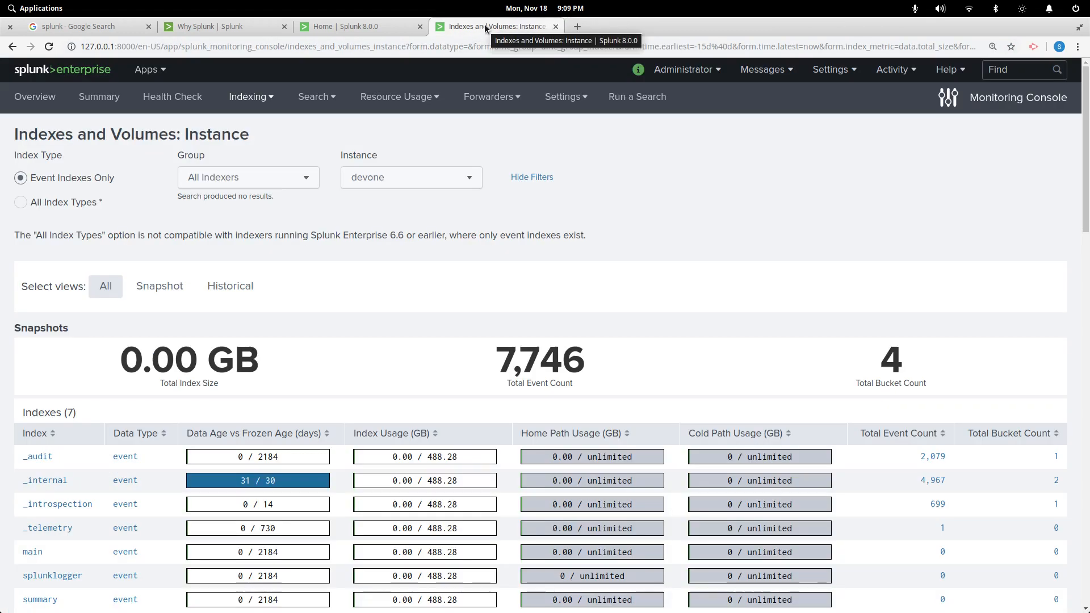
Go to Resource Usage: Instance and scroll through its memory, CPU and disk usage charts
{"action": "left_click", "coordinate": [380, 108]}
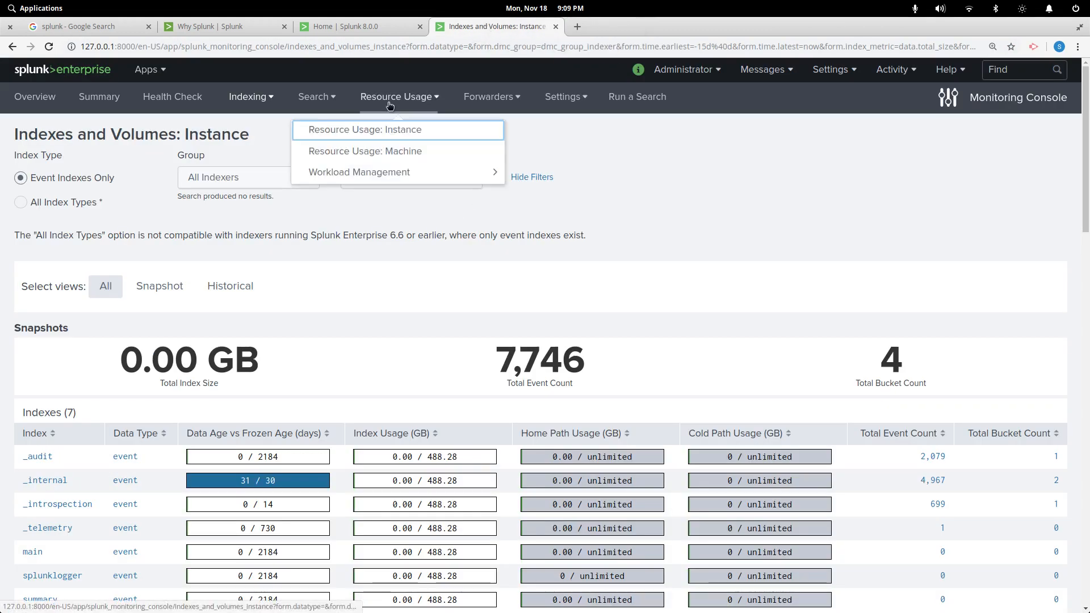
{"action": "left_click", "coordinate": [330, 135]}
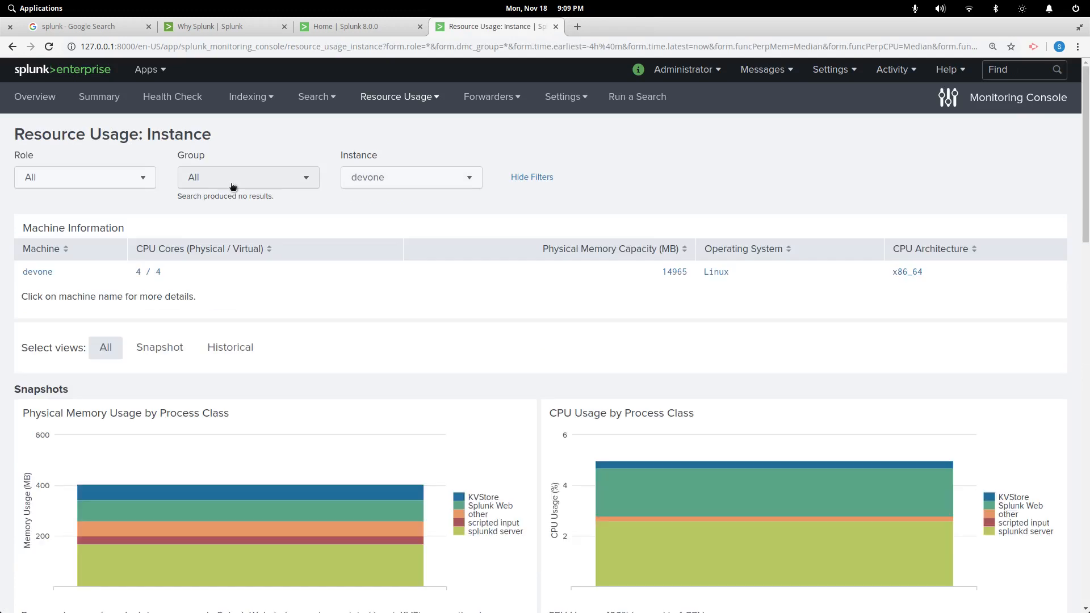
{"action": "scroll", "coordinate": [284, 363], "scroll_direction": "down", "scroll_amount": 1}
{"action": "scroll", "coordinate": [278, 358], "scroll_direction": "down", "scroll_amount": 2}
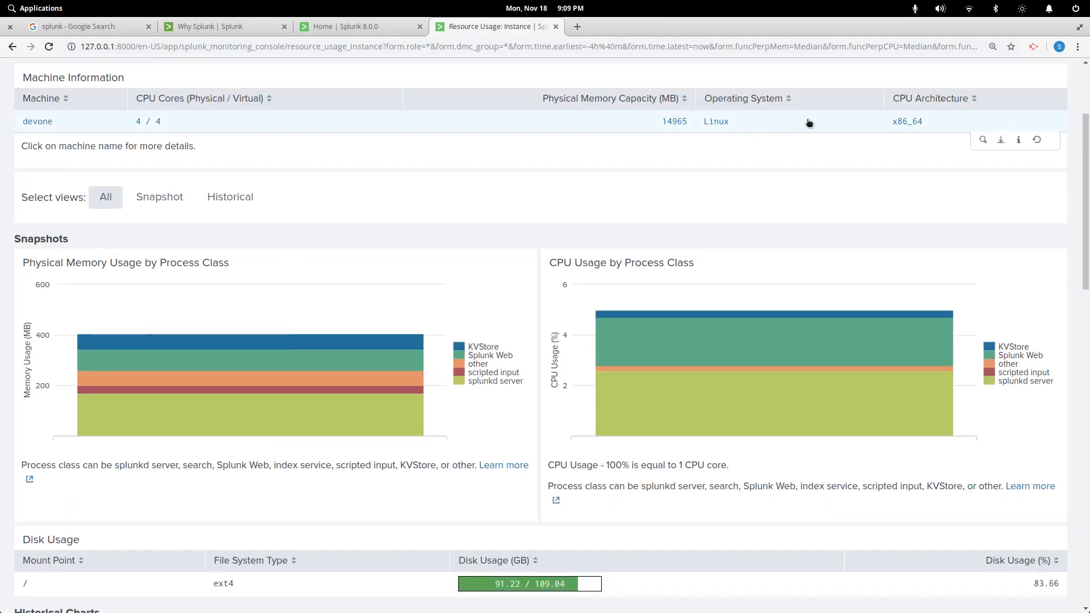
{"action": "mouse_move", "coordinate": [659, 415]}
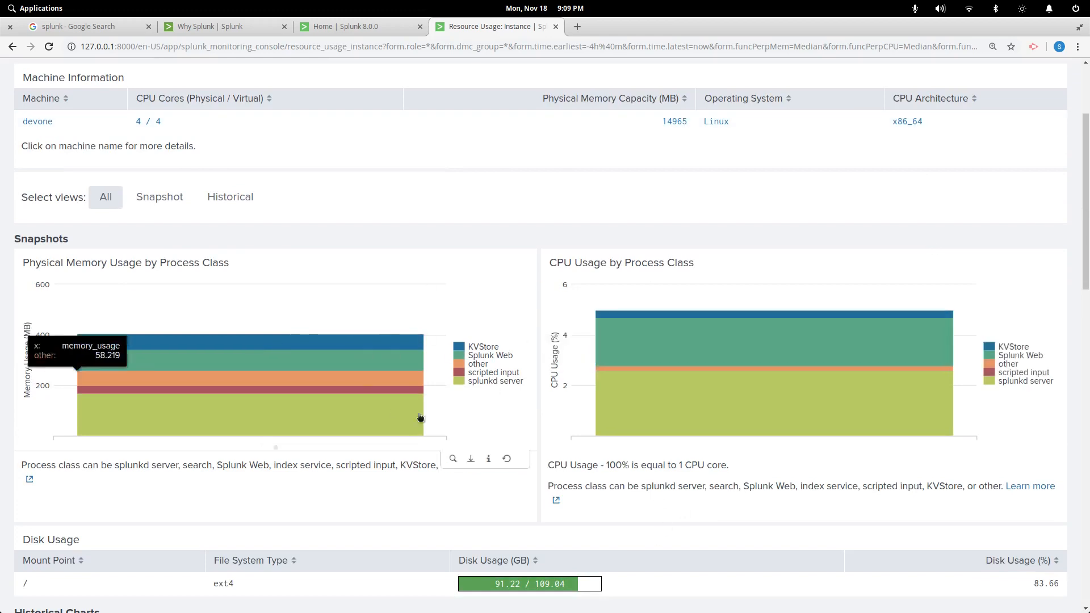
{"action": "mouse_move", "coordinate": [675, 378]}
{"action": "scroll", "coordinate": [333, 394], "scroll_direction": "down", "scroll_amount": 3}
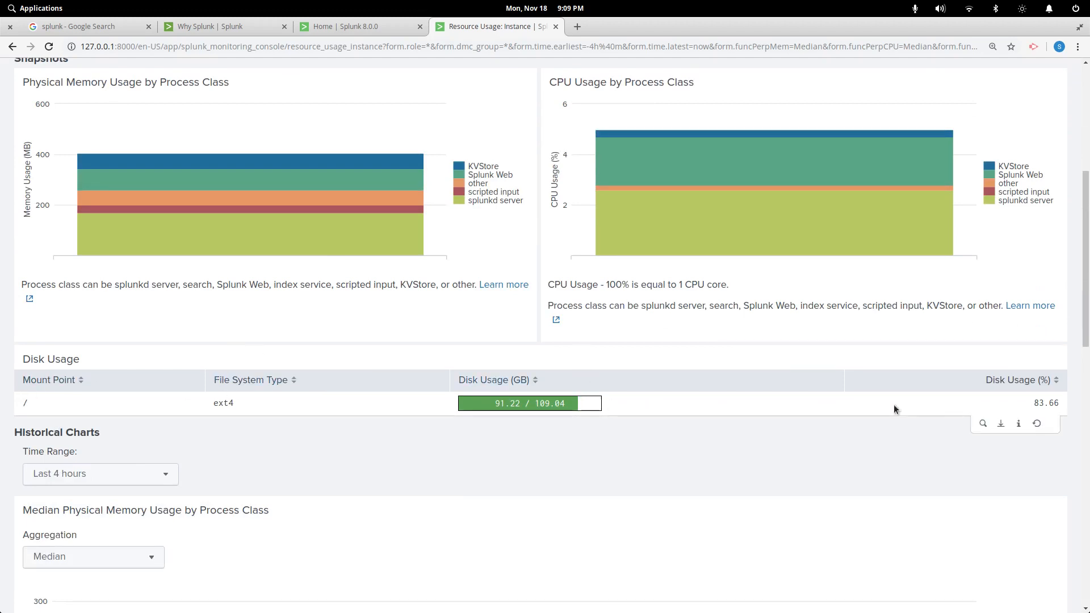
{"action": "scroll", "coordinate": [673, 505], "scroll_direction": "down", "scroll_amount": 8}
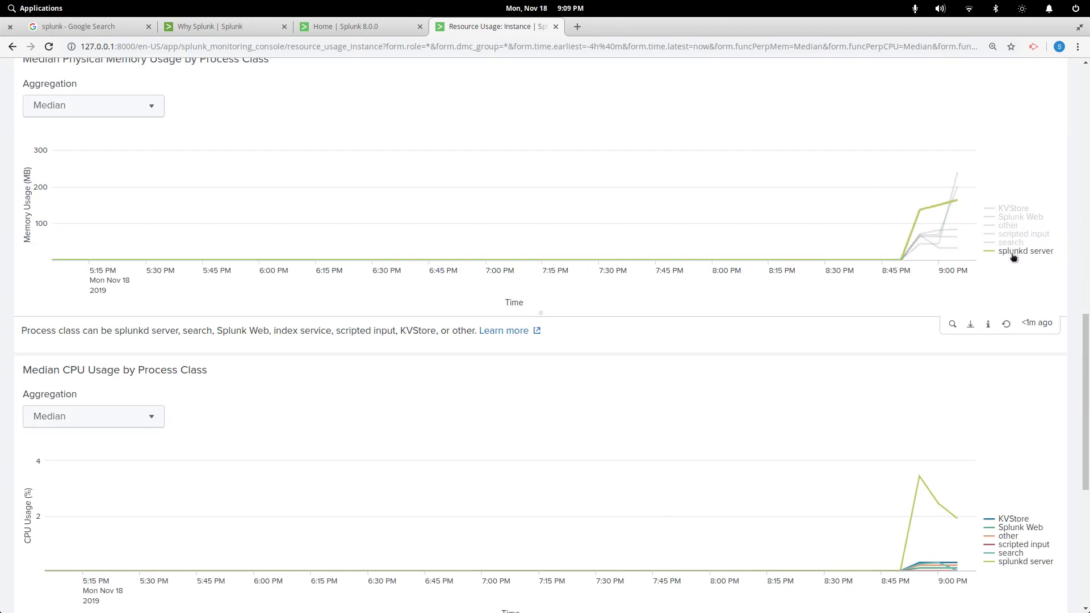
{"action": "scroll", "coordinate": [301, 410], "scroll_direction": "down", "scroll_amount": 6}
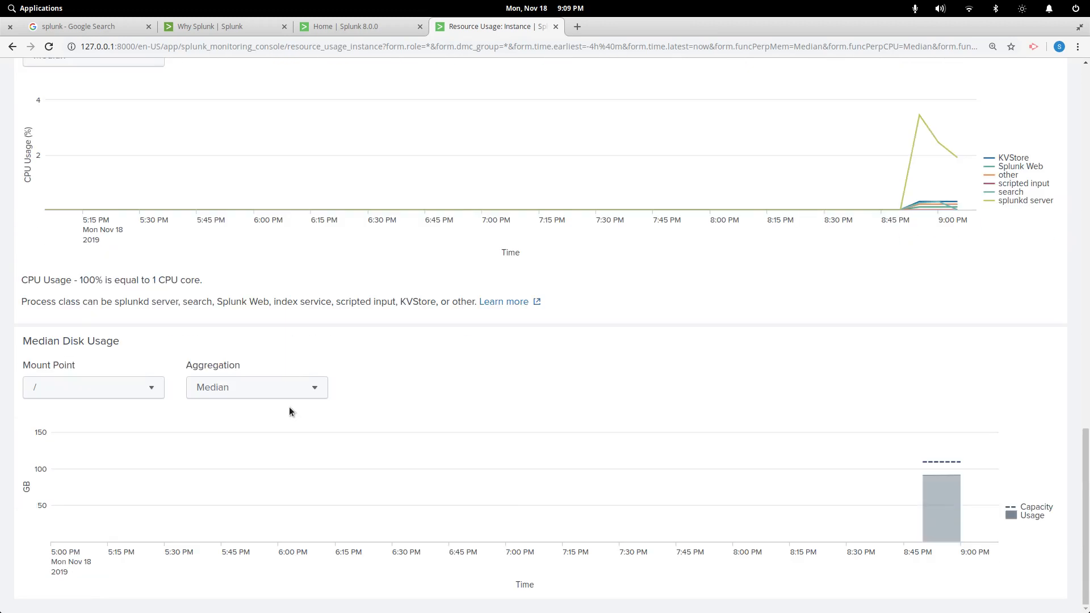
{"action": "scroll", "coordinate": [289, 406], "scroll_direction": "up", "scroll_amount": 12}
{"action": "scroll", "coordinate": [275, 400], "scroll_direction": "up", "scroll_amount": 7}
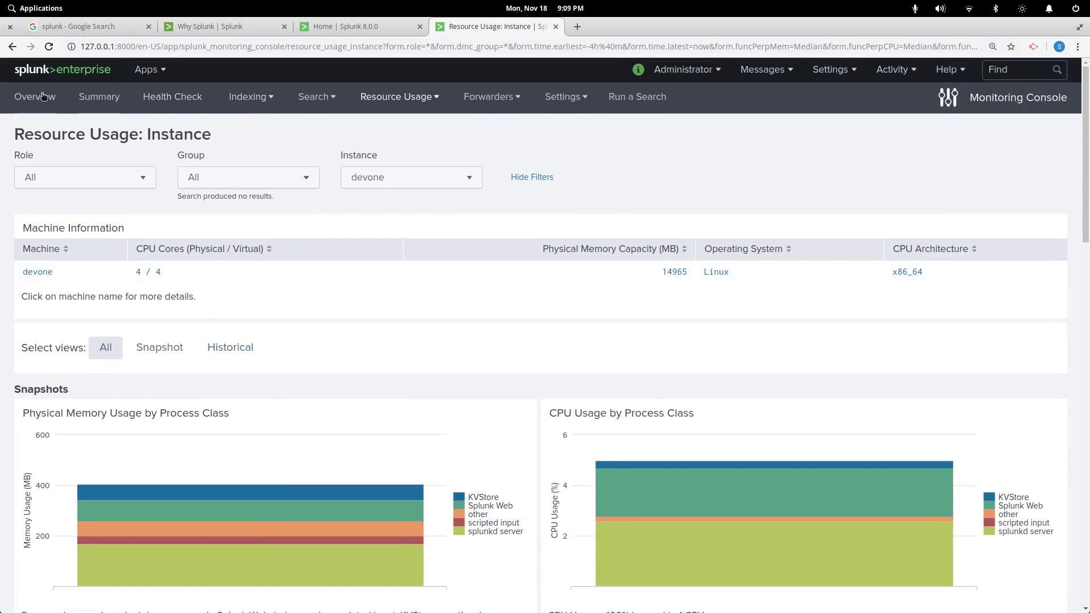
{"action": "left_click", "coordinate": [145, 74]}
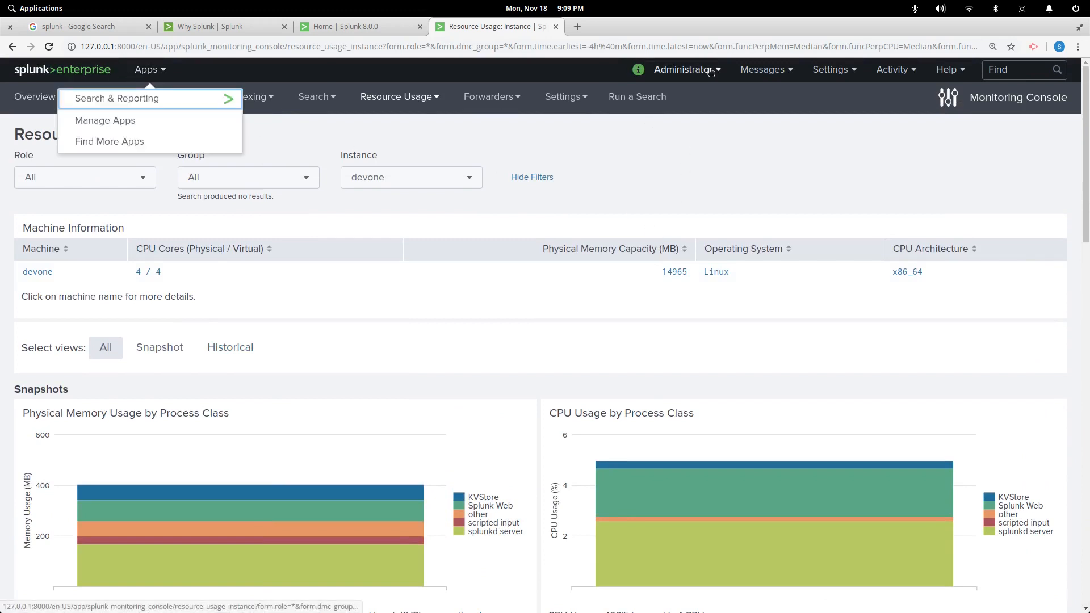
{"action": "left_click", "coordinate": [684, 70]}
{"action": "left_click", "coordinate": [756, 71]}
{"action": "left_click", "coordinate": [817, 73]}
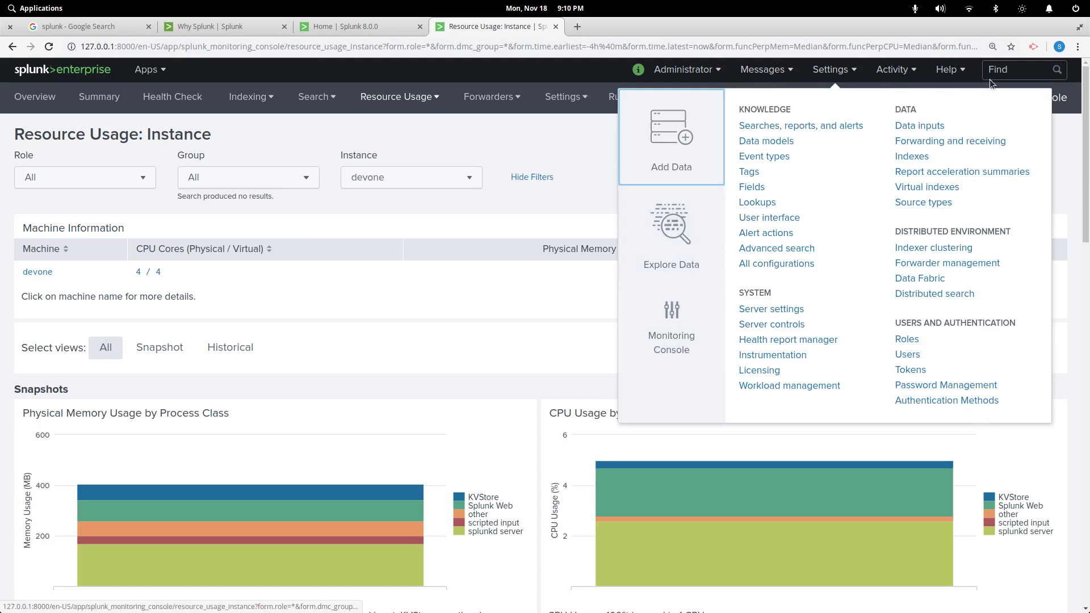
{"action": "left_click", "coordinate": [1074, 127]}
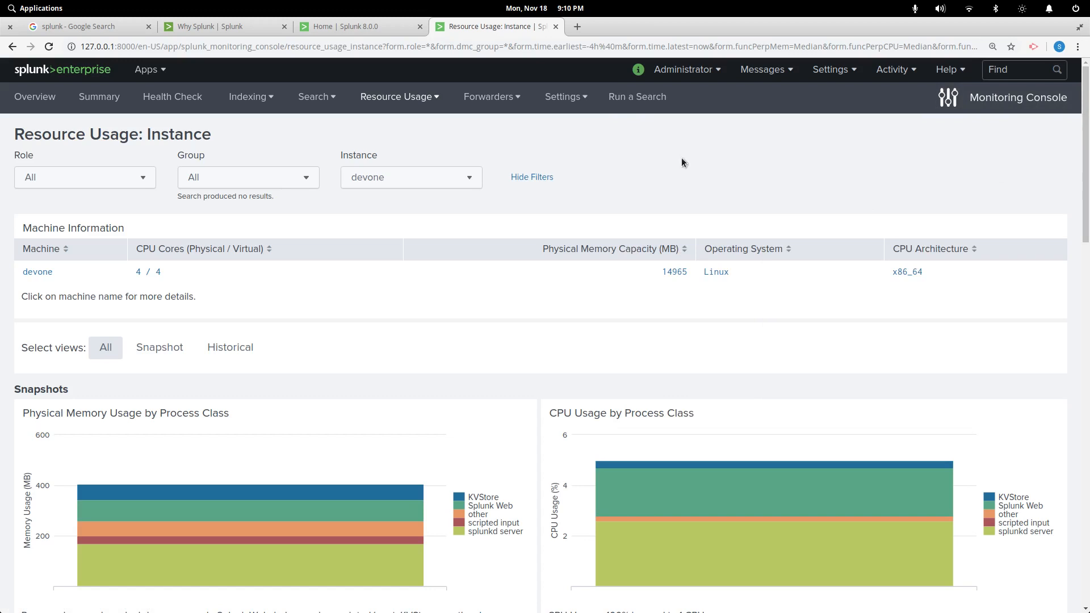